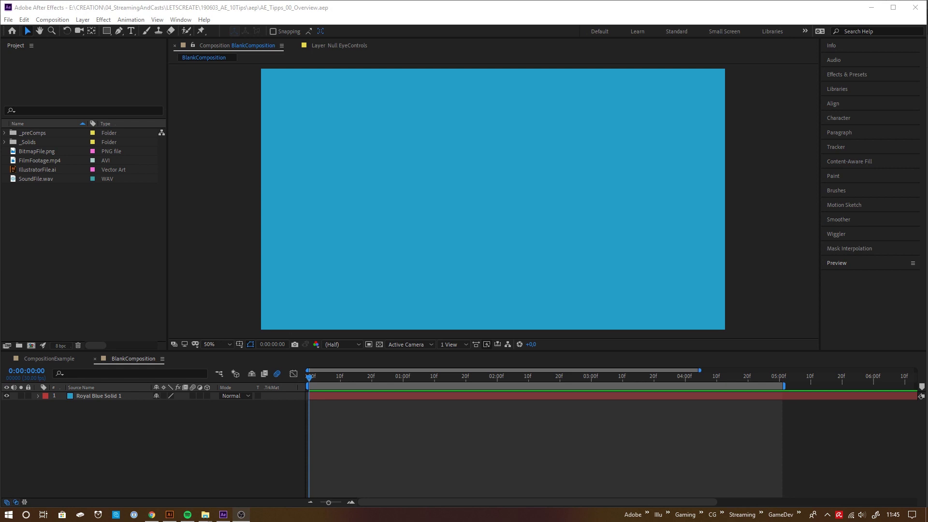
# Step: Bring After Effects forward and briefly check the project's folder in the file browser
pyautogui.click(796, 10)
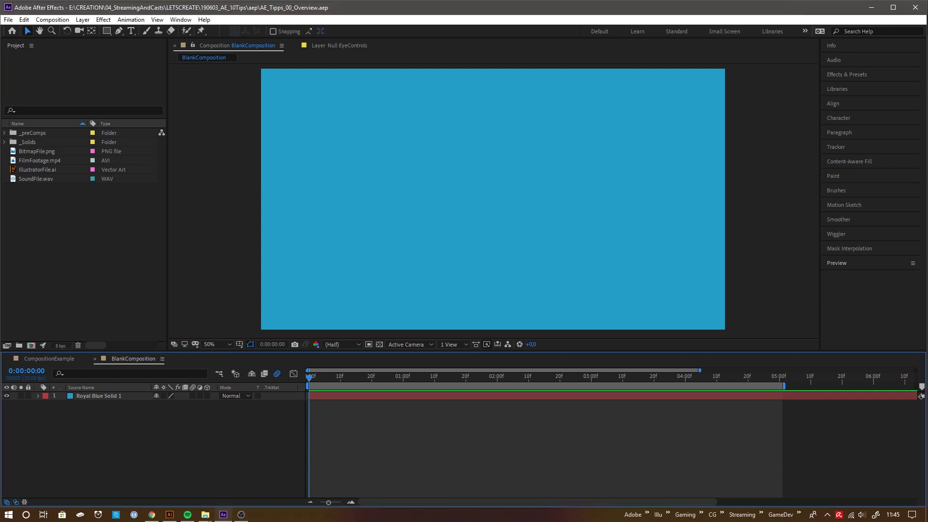
pyautogui.click(86, 244)
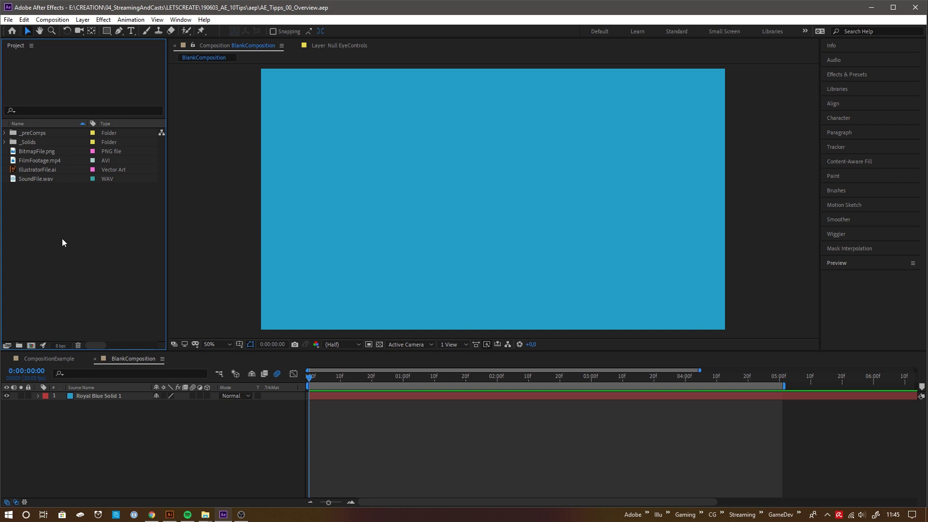
pyautogui.hotkey('alt', 'Tab')
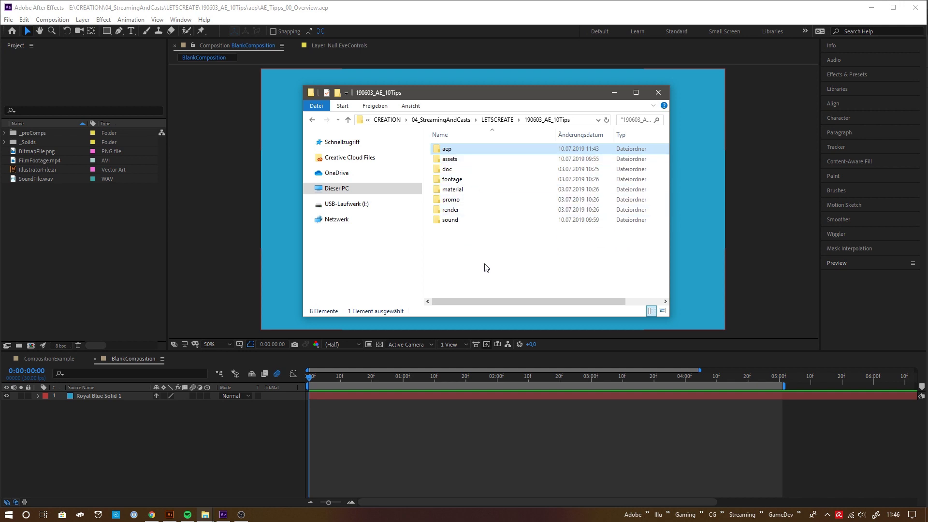
pyautogui.hotkey('alt', 'Tab')
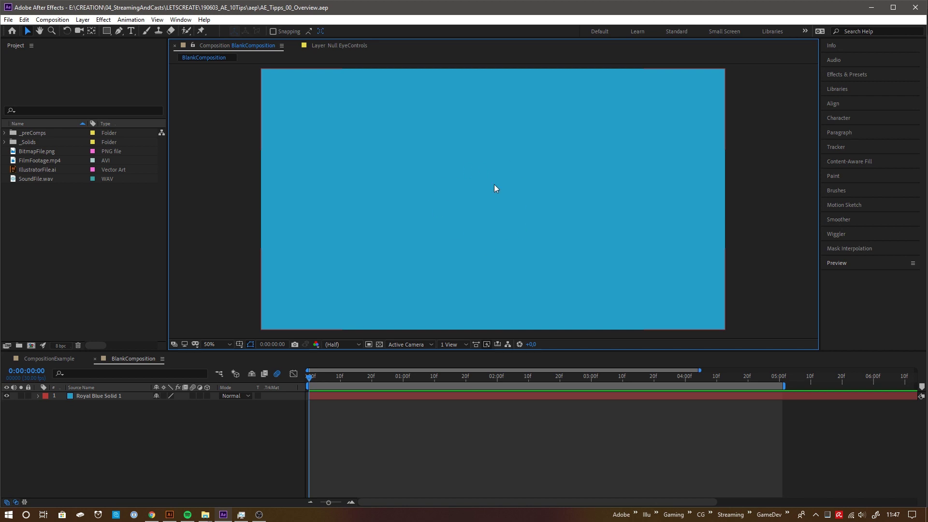
# Step: Draw a closed bean-shaped bezier mask on the blue solid
pyautogui.click(477, 223)
pyautogui.press('g')
pyautogui.moveTo(394, 208); pyautogui.dragTo(401, 181)
pyautogui.moveTo(478, 209); pyautogui.dragTo(498, 226)
pyautogui.moveTo(561, 212); pyautogui.dragTo(588, 198)
pyautogui.moveTo(481, 273); pyautogui.dragTo(422, 253)
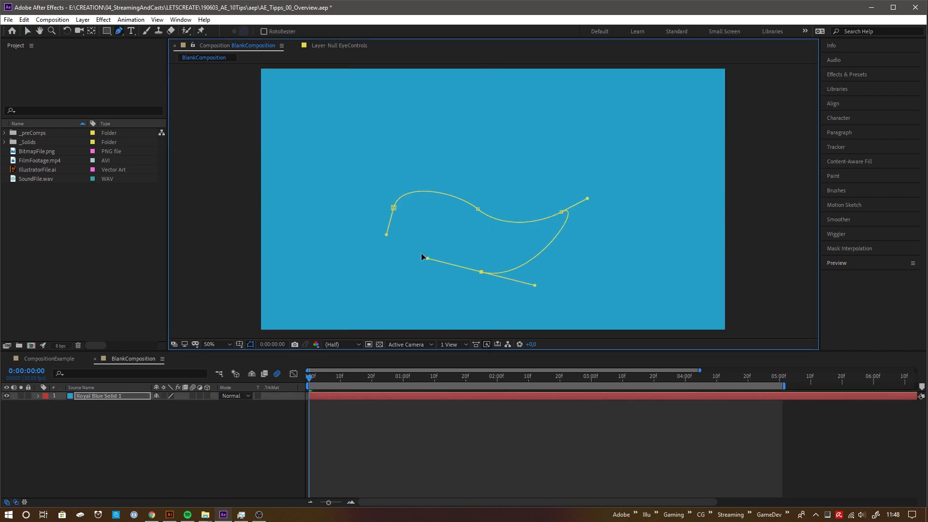
pyautogui.moveTo(394, 208); pyautogui.dragTo(424, 155)
# Step: Add a small circular mask at upper right, then preview the masked solid
pyautogui.moveTo(558, 127); pyautogui.dragTo(589, 111)
pyautogui.moveTo(585, 165); pyautogui.dragTo(612, 149)
pyautogui.click(559, 127)
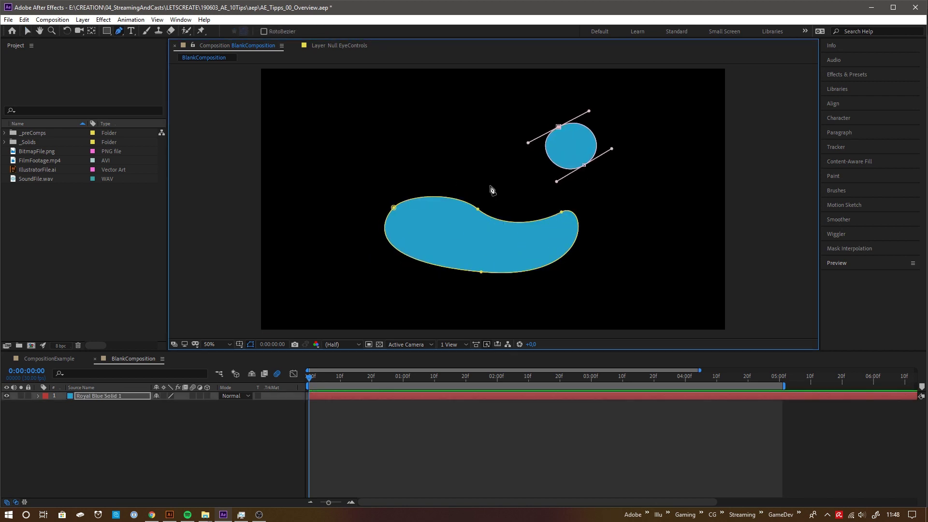
pyautogui.press('v')
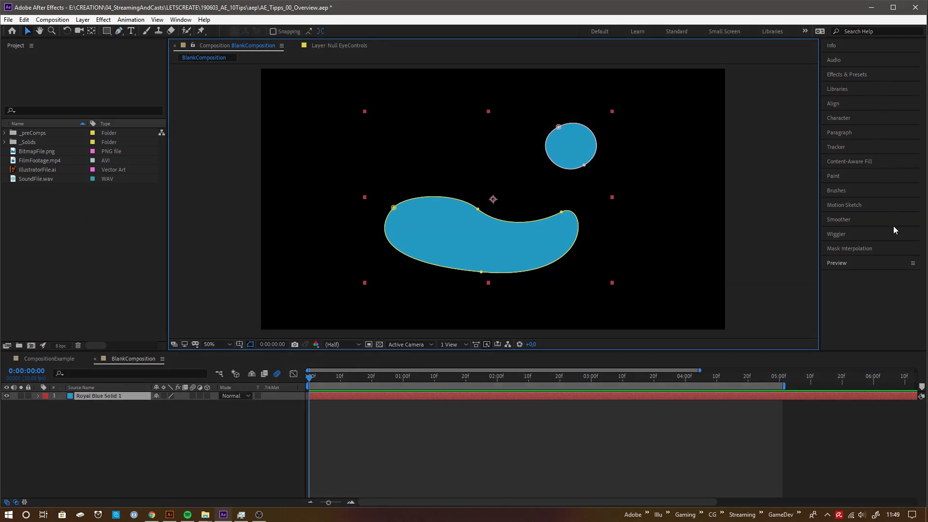
pyautogui.click(885, 264)
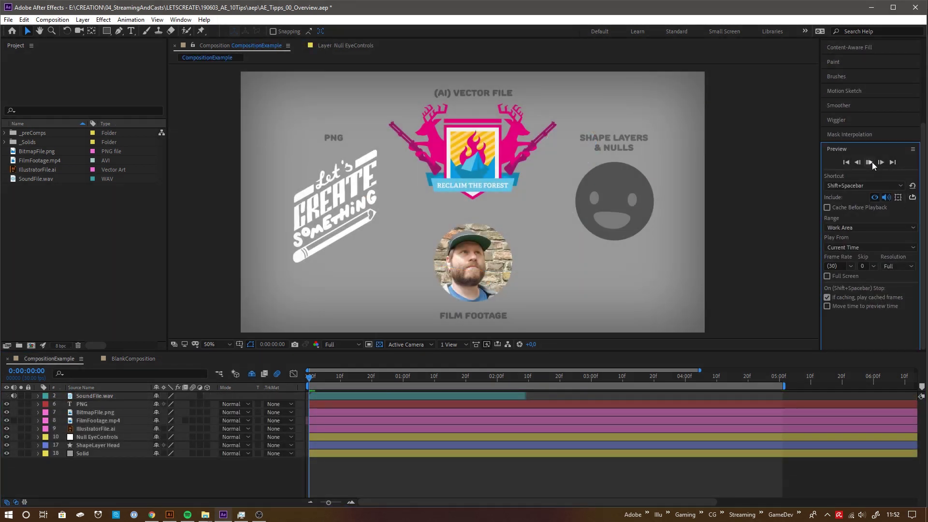
pyautogui.click(870, 162)
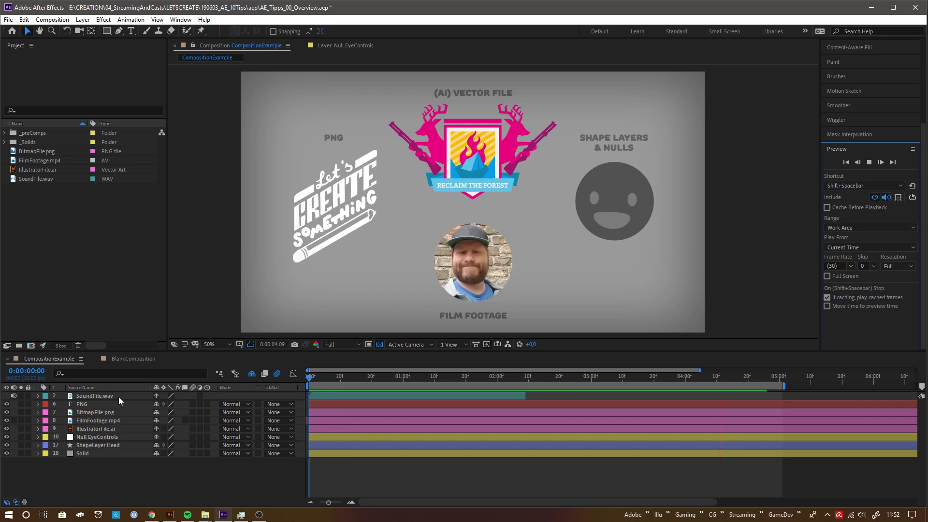
# Step: Browse Layer > New, then twirl open IllustratorFile.ai to show Scale 41% and Position 960, 328
pyautogui.click(82, 20)
pyautogui.moveTo(111, 31)
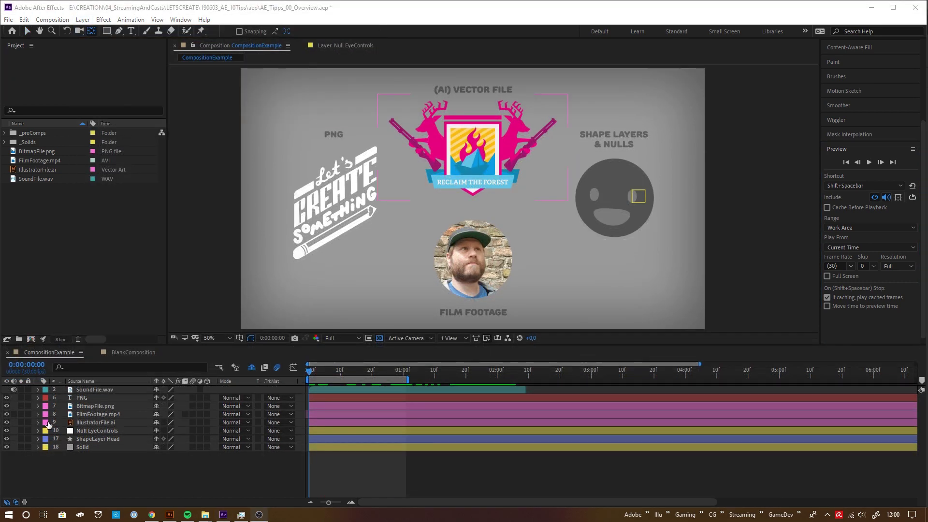
pyautogui.click(38, 422)
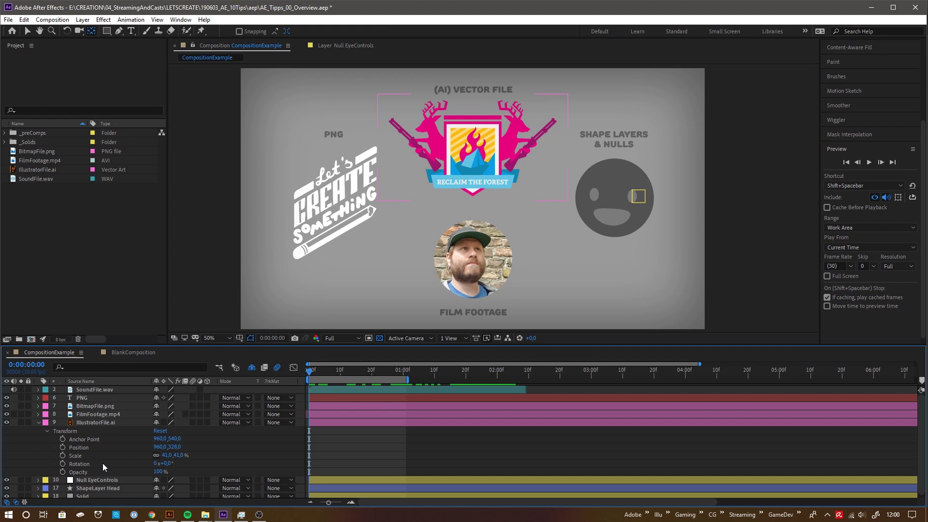
# Step: Keyframe the logo's Rotation at about 13° at 0f, -10° at 15f and +14° at 1:00
pyautogui.click(63, 465)
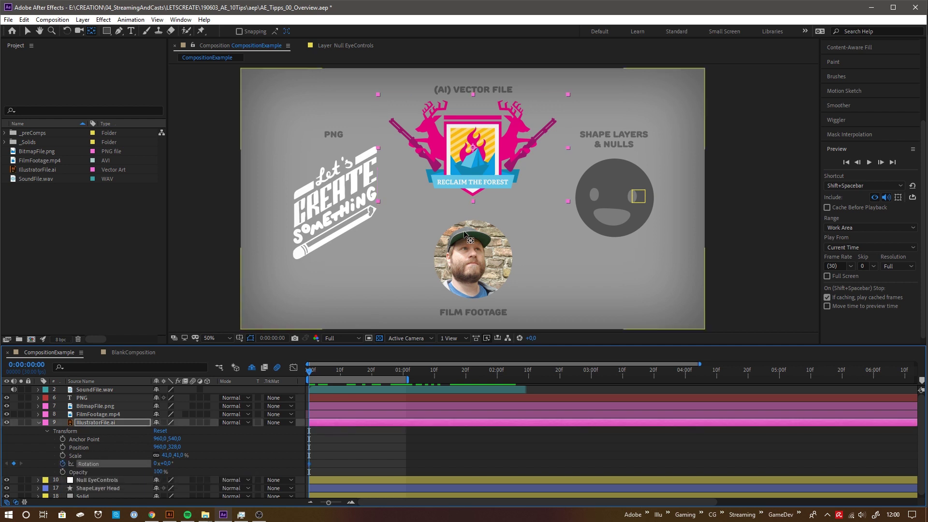
pyautogui.moveTo(166, 464)
pyautogui.mouseDown()
pyautogui.moveTo(156, 464)
pyautogui.moveTo(178, 464)
pyautogui.mouseUp()
pyautogui.click(356, 372)
pyautogui.click(404, 373)
# Step: Easy Ease all three rotation keyframes and play the rocking logo from the start
pyautogui.moveTo(416, 457); pyautogui.dragTo(321, 471)
pyautogui.press('F9')
pyautogui.press('Home')
pyautogui.click(869, 163)
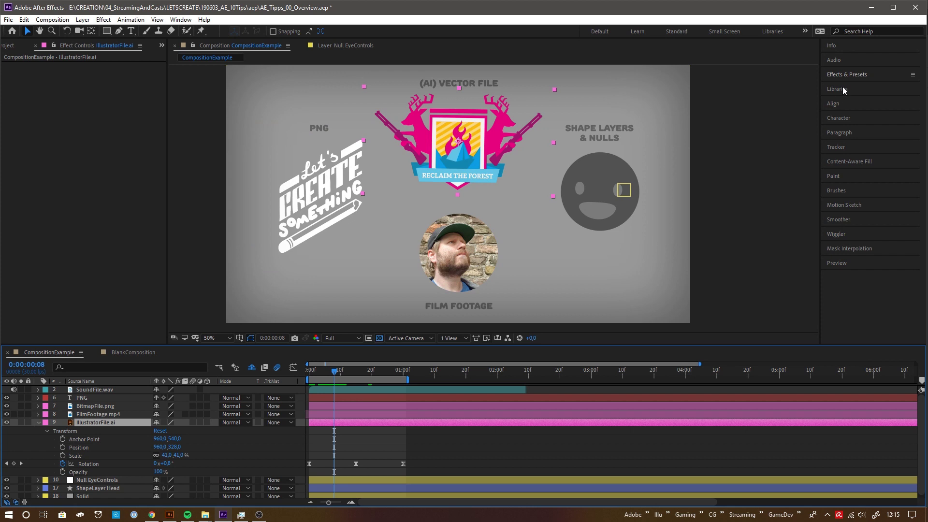
# Step: Apply the Distort > CC Bend It effect to the vector logo
pyautogui.click(854, 74)
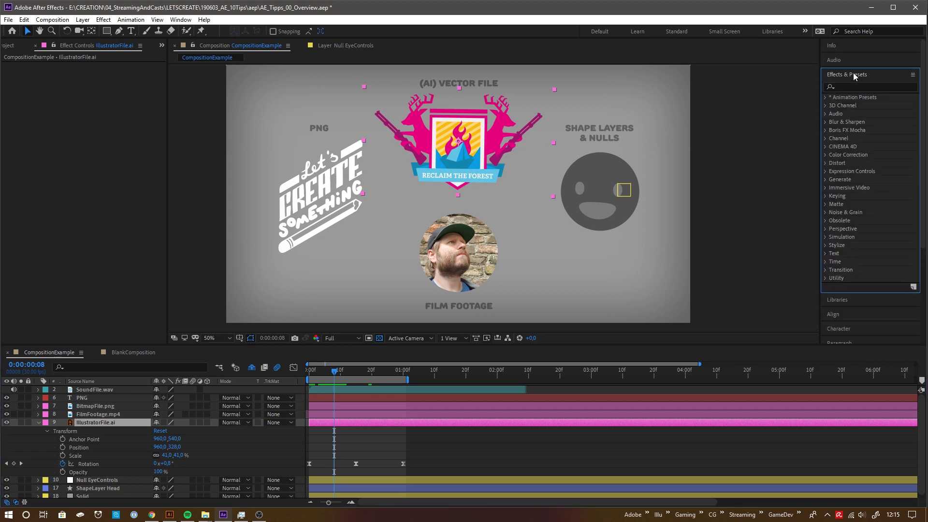
pyautogui.click(826, 163)
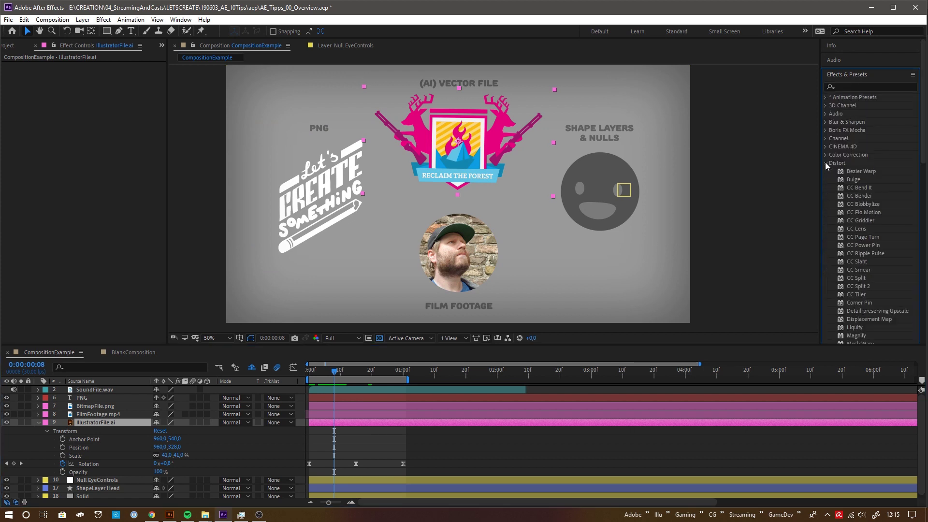
pyautogui.doubleClick(854, 187)
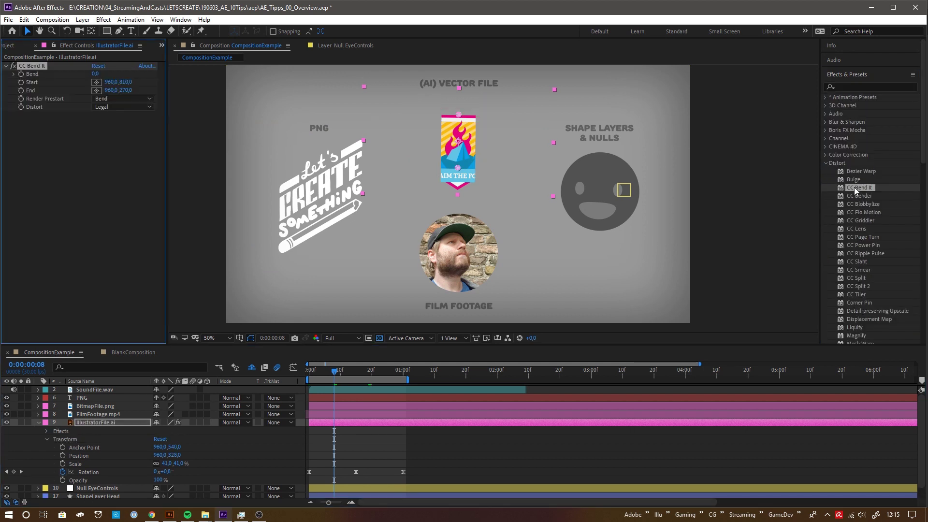
# Step: Set CC Bend It's start and end points and add a Bend keyframe at the start
pyautogui.click(47, 432)
pyautogui.click(47, 447)
pyautogui.click(54, 439)
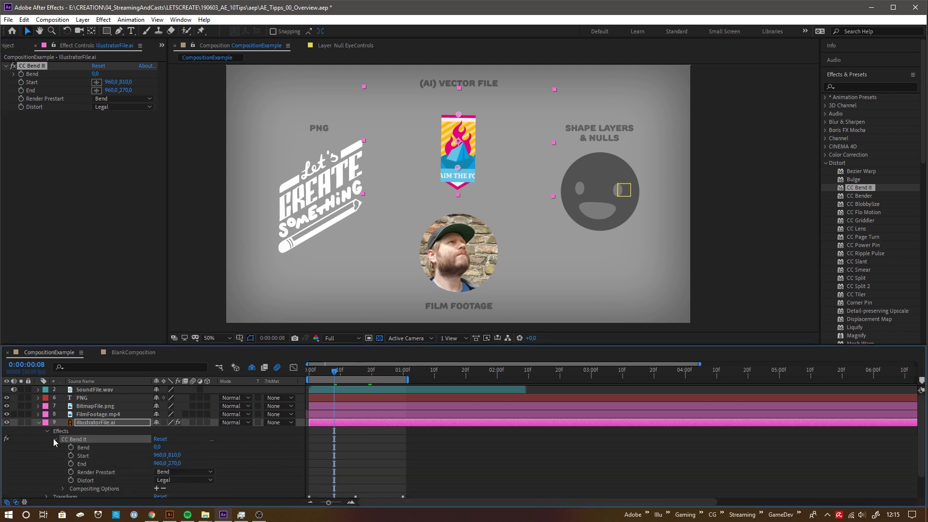
pyautogui.moveTo(173, 455); pyautogui.dragTo(66, 213)
pyautogui.press('Home')
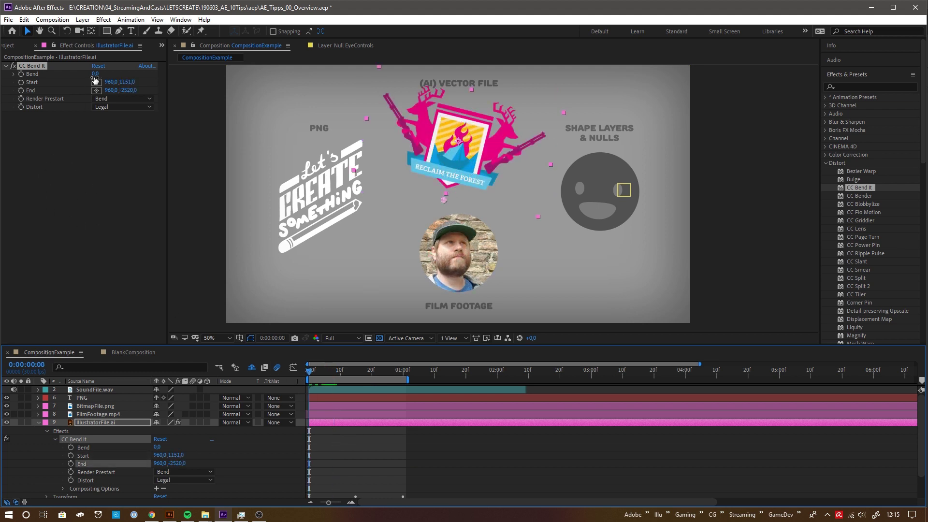
pyautogui.click(21, 75)
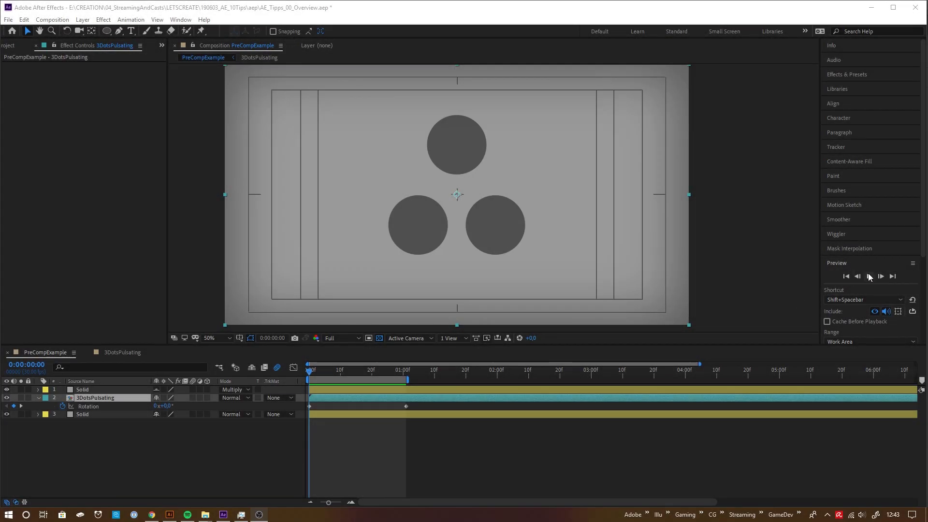
# Step: Preview PreCompExample, open the 3DotsPulsating precomp, and play then stop its pulsing dots
pyautogui.click(869, 276)
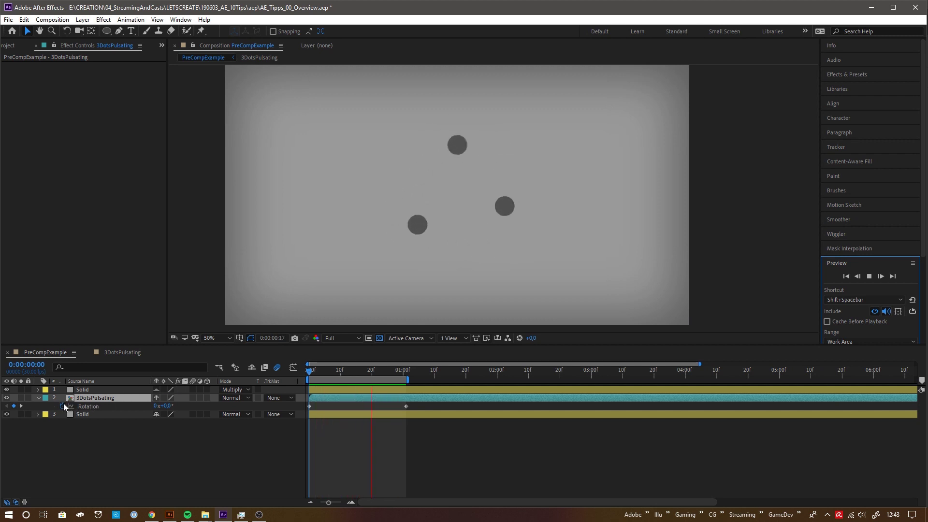
pyautogui.click(97, 397)
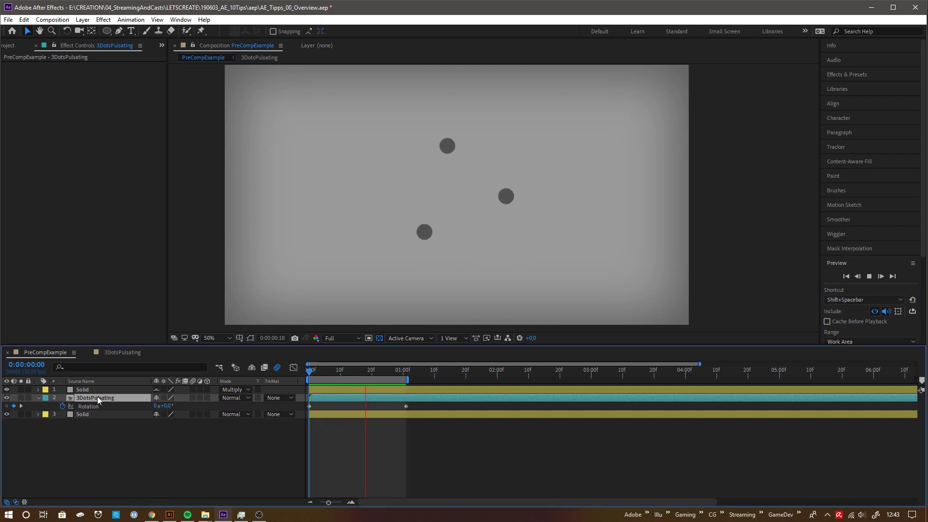
pyautogui.doubleClick(97, 398)
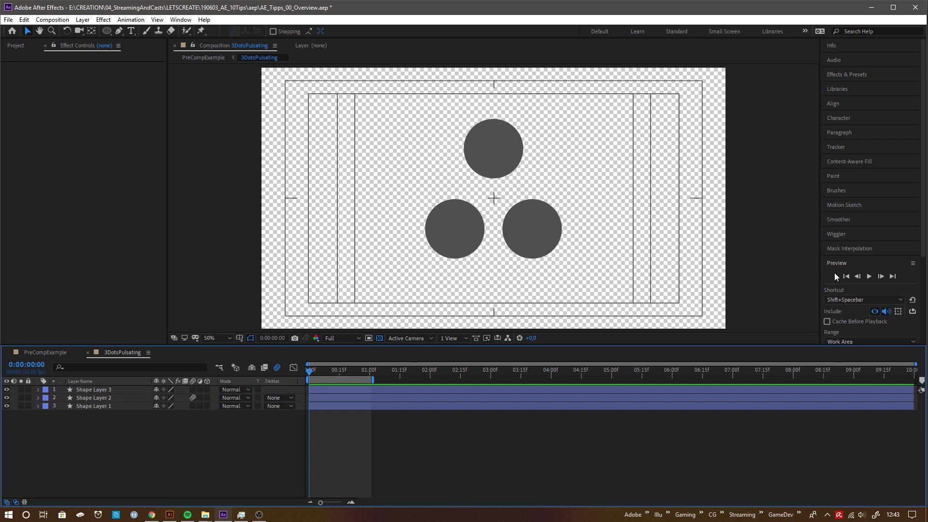
pyautogui.click(870, 277)
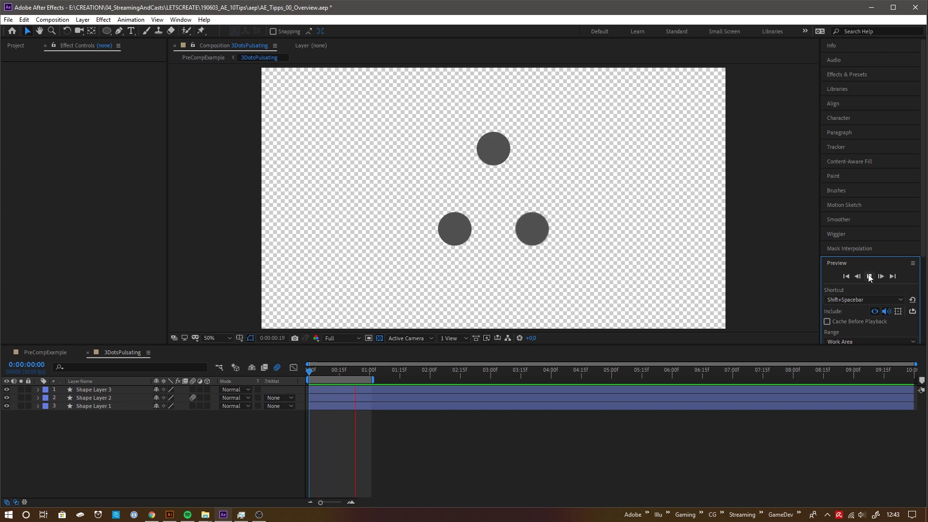
pyautogui.click(869, 277)
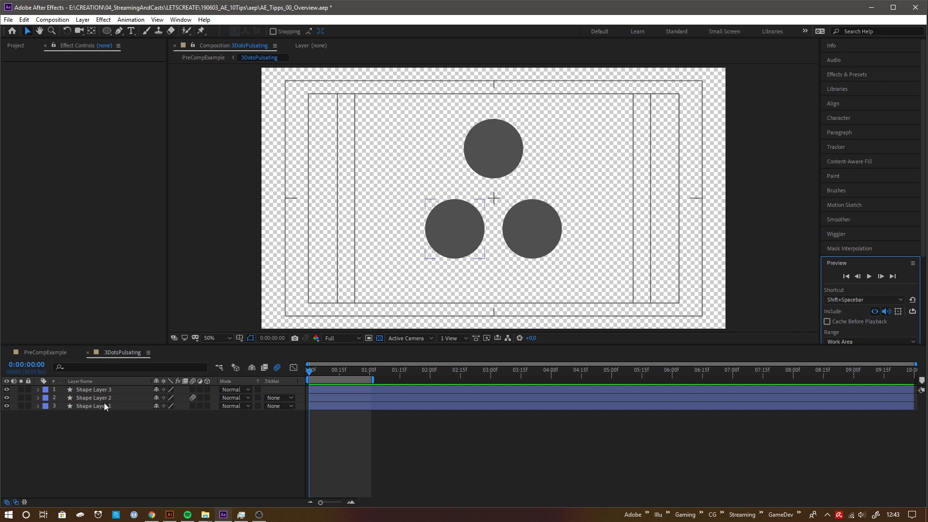
# Step: Precompose the three circle shape layers into a precomp named 3Dots_with_Effect
pyautogui.click(114, 389)
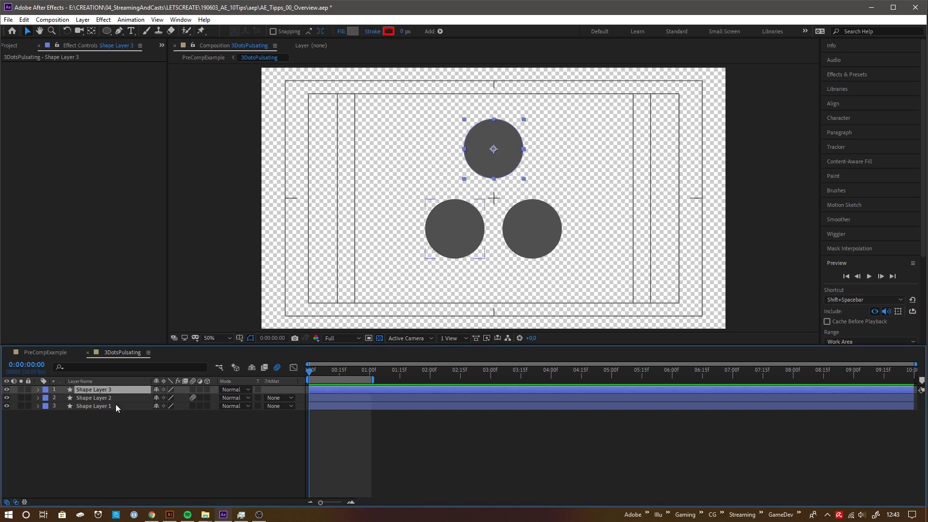
pyautogui.keyDown('shift'); pyautogui.click(115, 405); pyautogui.keyUp('shift')
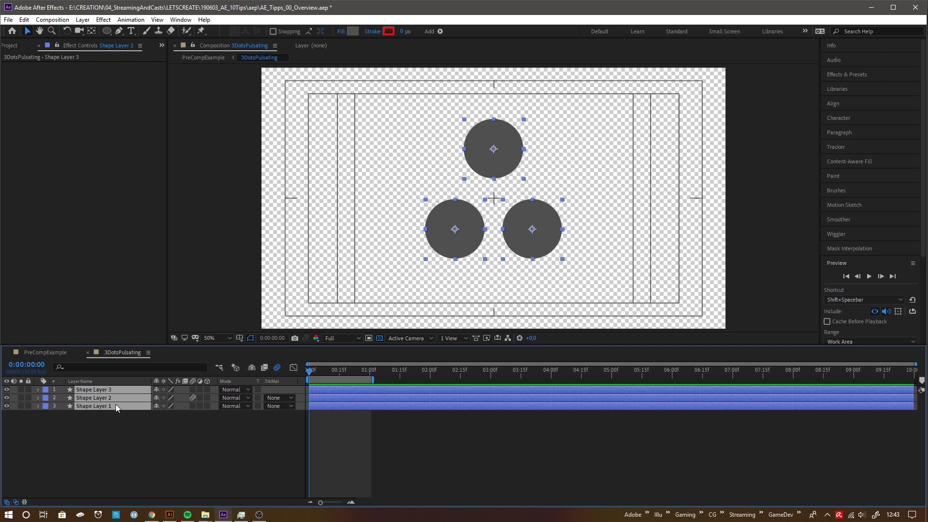
pyautogui.hotkey('ctrl', 'shift', 'c')
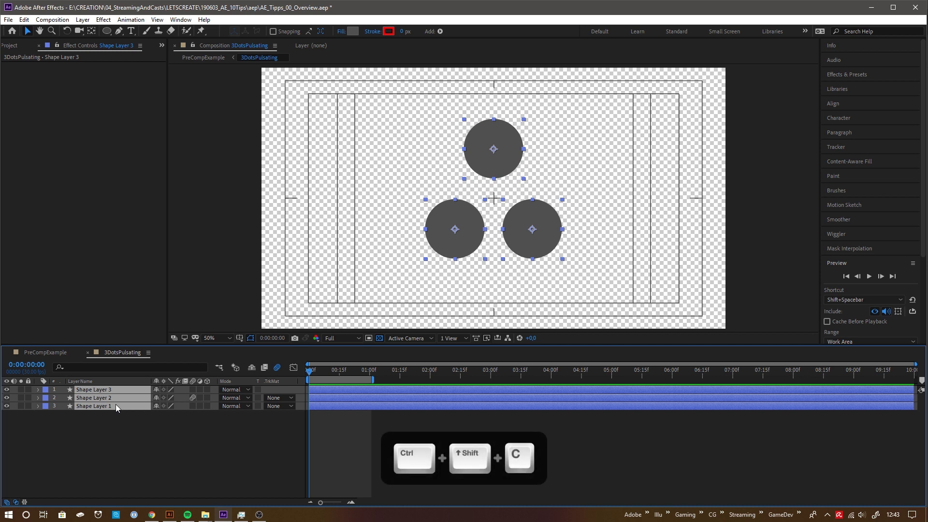
pyautogui.write('3Dots_with_Effect')
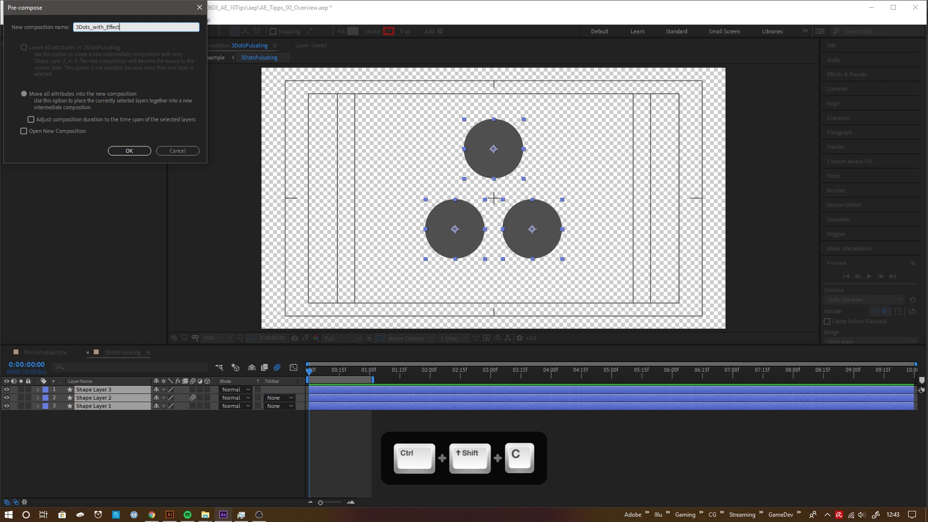
pyautogui.press('Return')
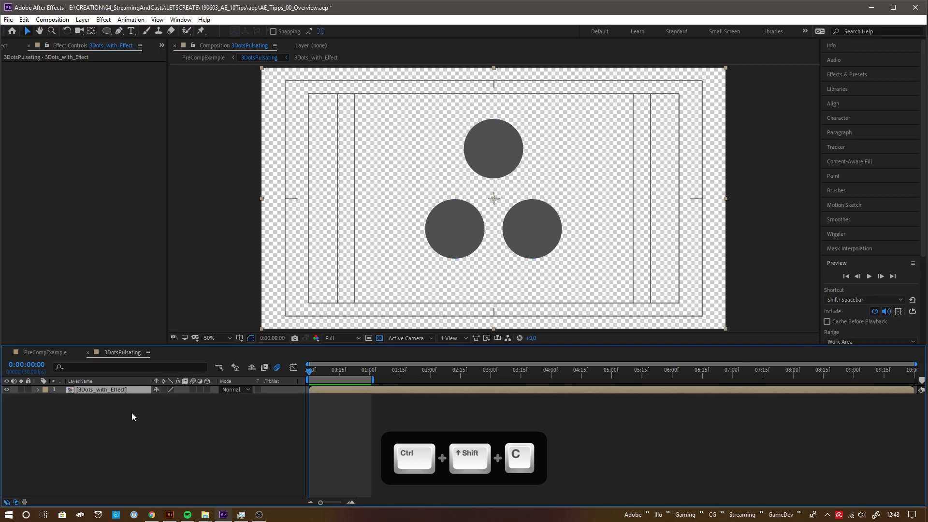
# Step: Apply the Twirl effect to the dots precomp and raise its angle to 226°
pyautogui.click(851, 74)
pyautogui.write('tw')
pyautogui.doubleClick(853, 245)
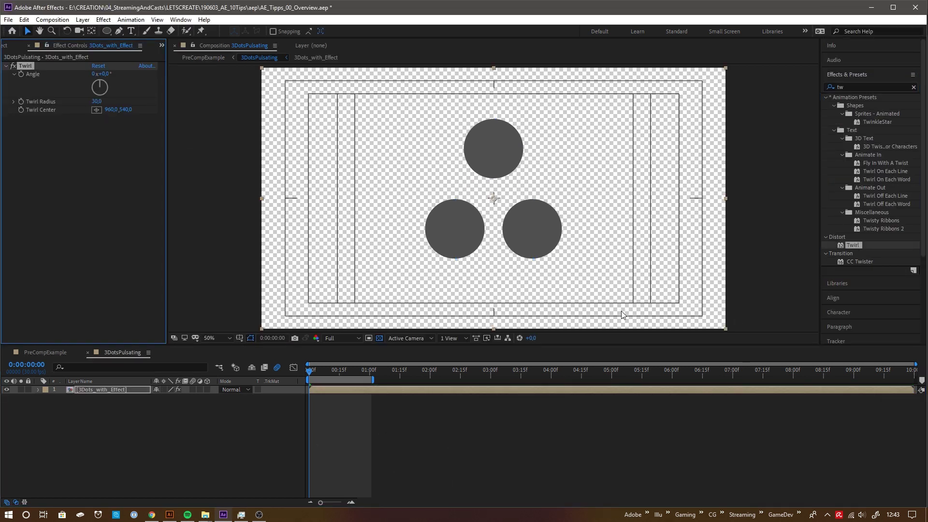
pyautogui.moveTo(104, 74); pyautogui.dragTo(230, 89)
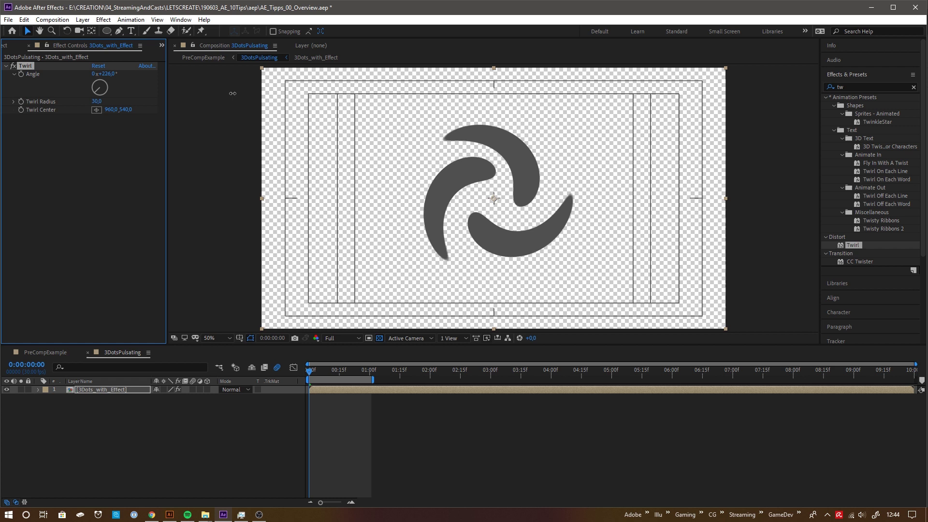
# Step: Play back the composition with the swirling, twirled dots
pyautogui.click(877, 77)
pyautogui.click(855, 265)
pyautogui.click(871, 277)
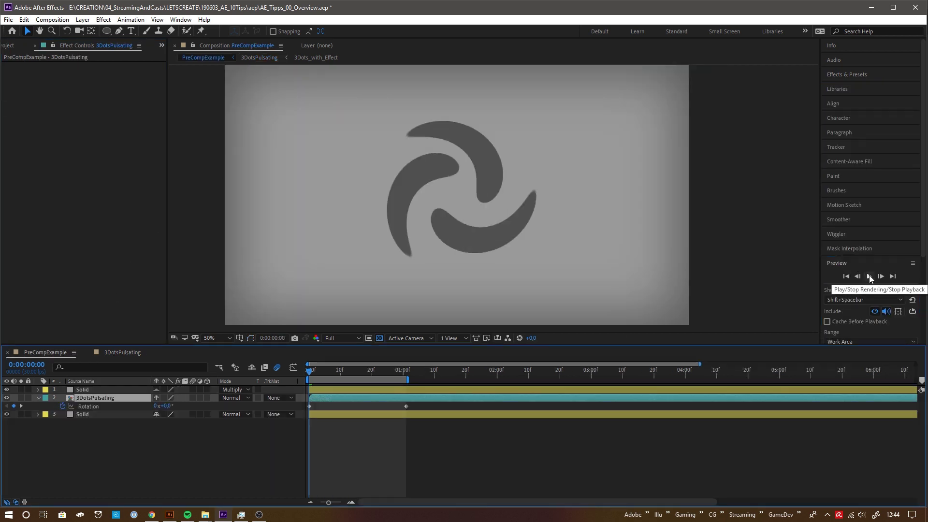
pyautogui.click(870, 277)
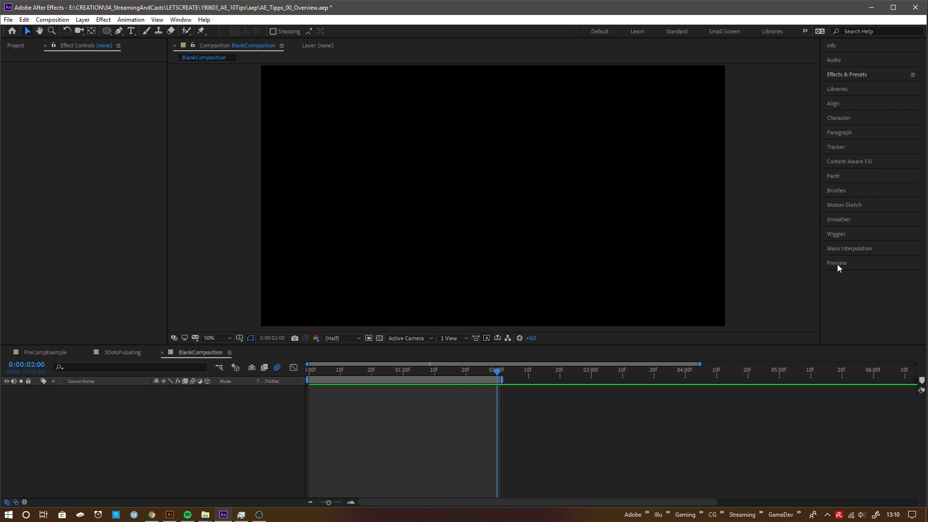
# Step: Apply a preset from Animation Presets > Shapes > Sprites - Animated to BlankComposition
pyautogui.click(881, 77)
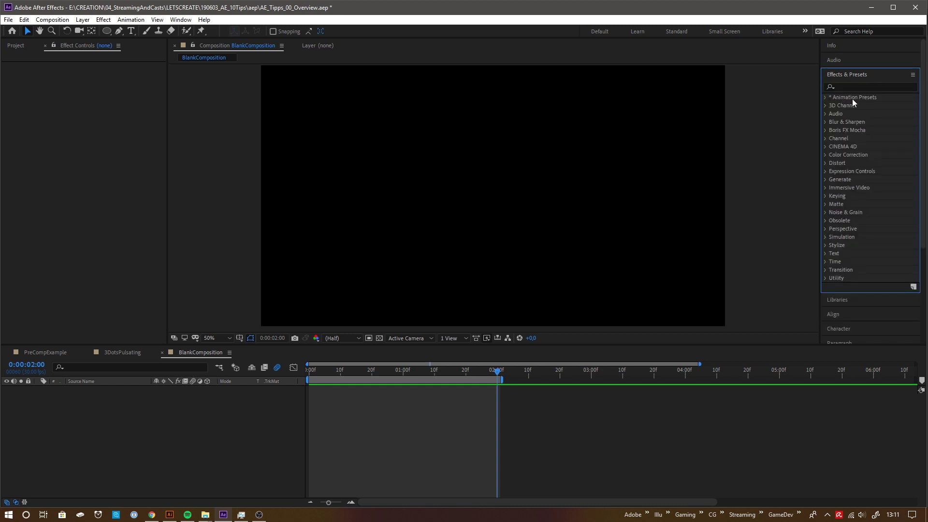
pyautogui.click(825, 98)
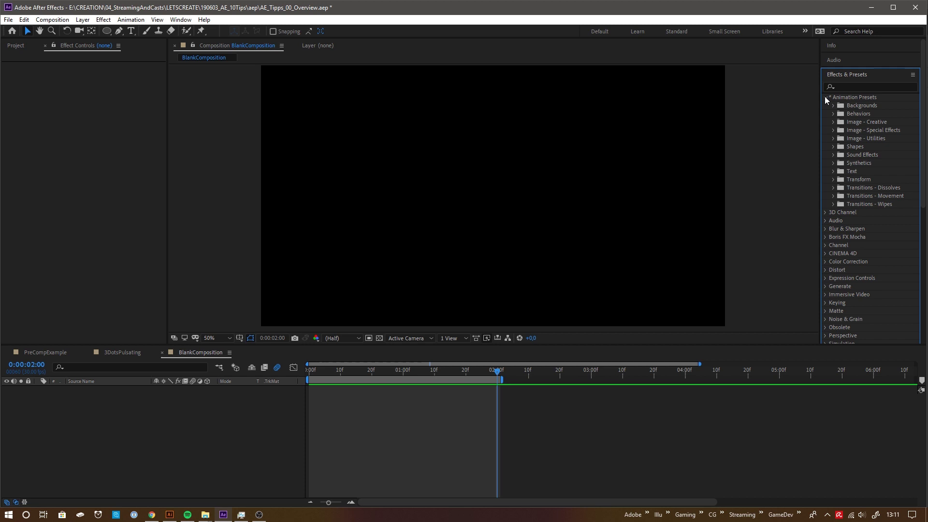
pyautogui.click(833, 147)
pyautogui.click(842, 172)
pyautogui.doubleClick(878, 213)
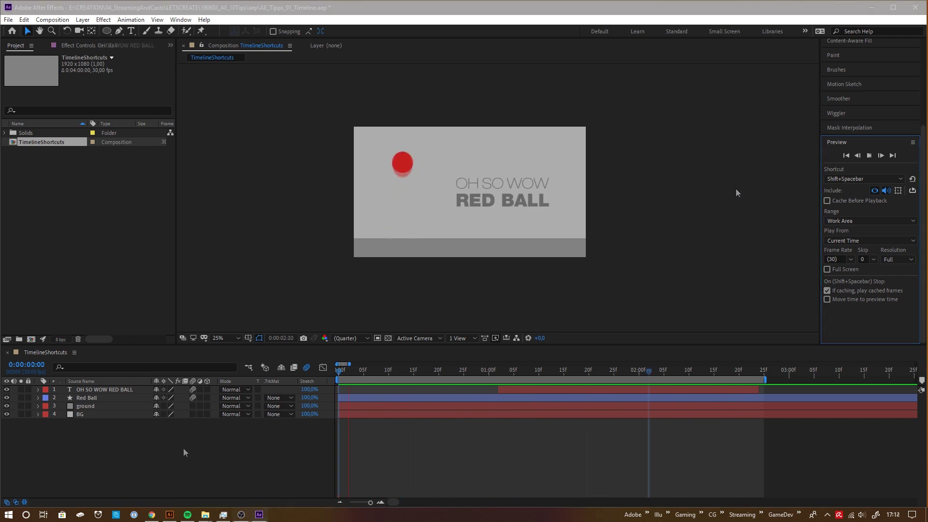
# Step: Press U on the OH SO WOW RED BALL and Red Ball layers to show only their keyframed properties
pyautogui.press('u')
pyautogui.click(113, 391)
pyautogui.click(113, 388)
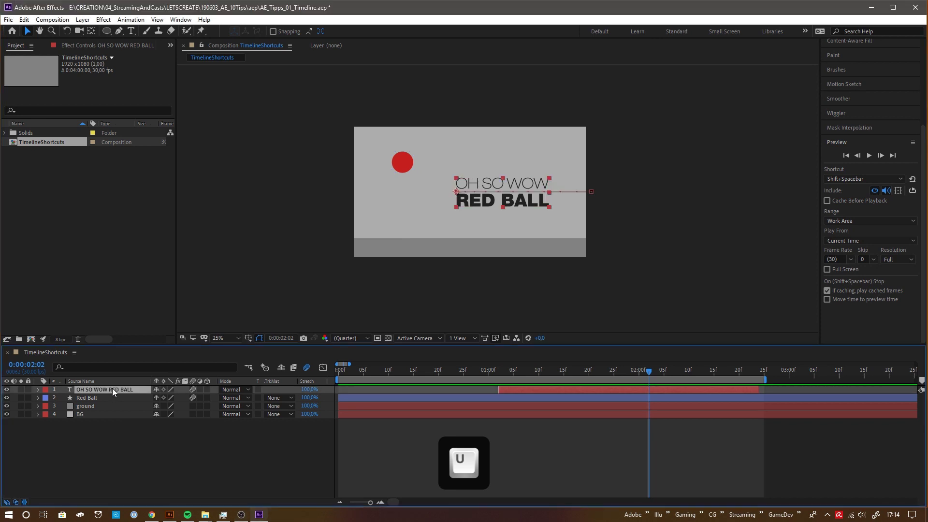
pyautogui.press('u')
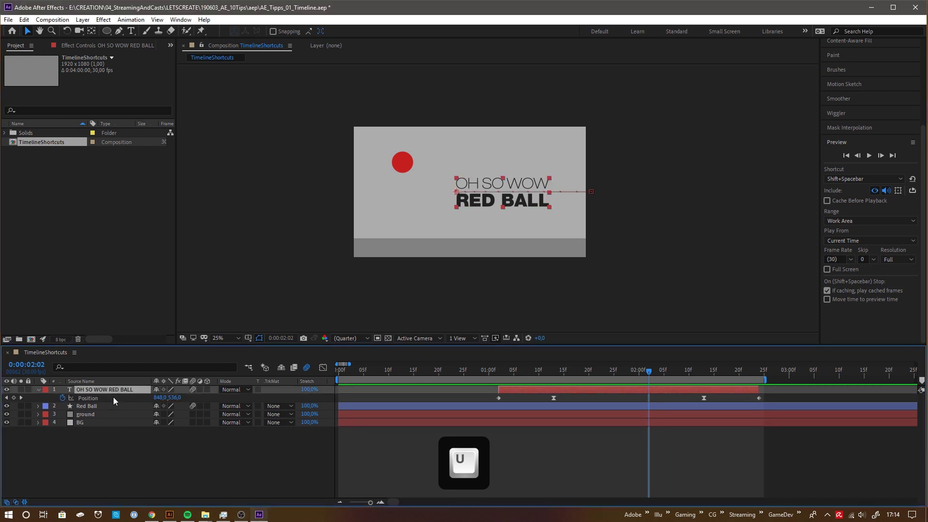
pyautogui.click(111, 406)
pyautogui.press('u')
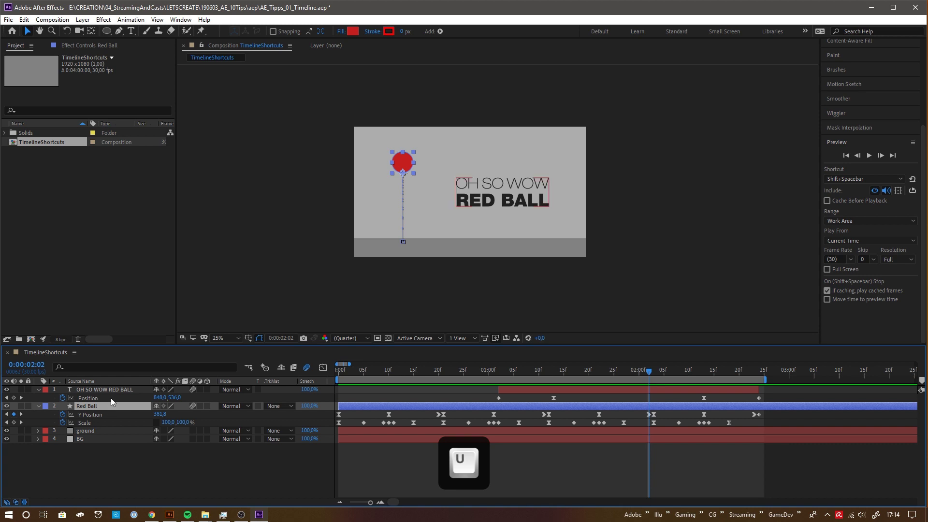
pyautogui.keyDown('ctrl'); pyautogui.click(109, 389); pyautogui.keyUp('ctrl')
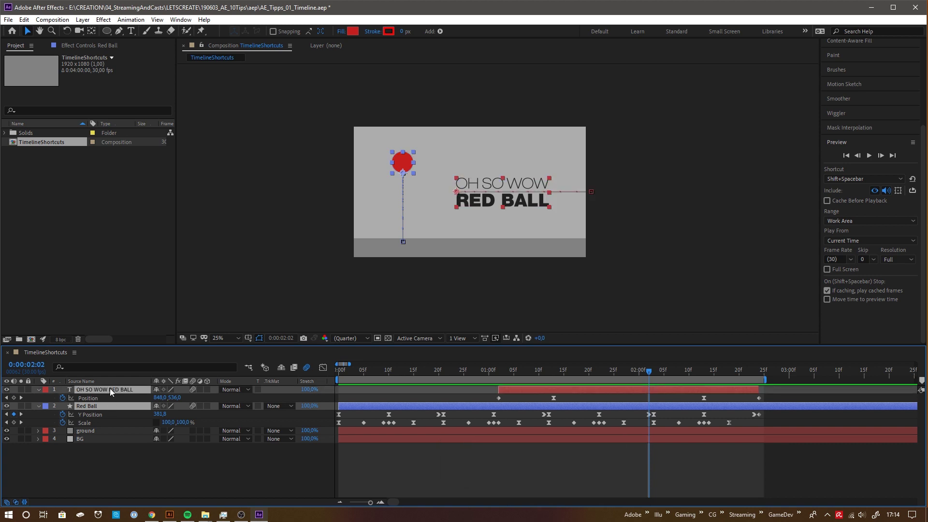
pyautogui.press('u')
pyautogui.press('u')
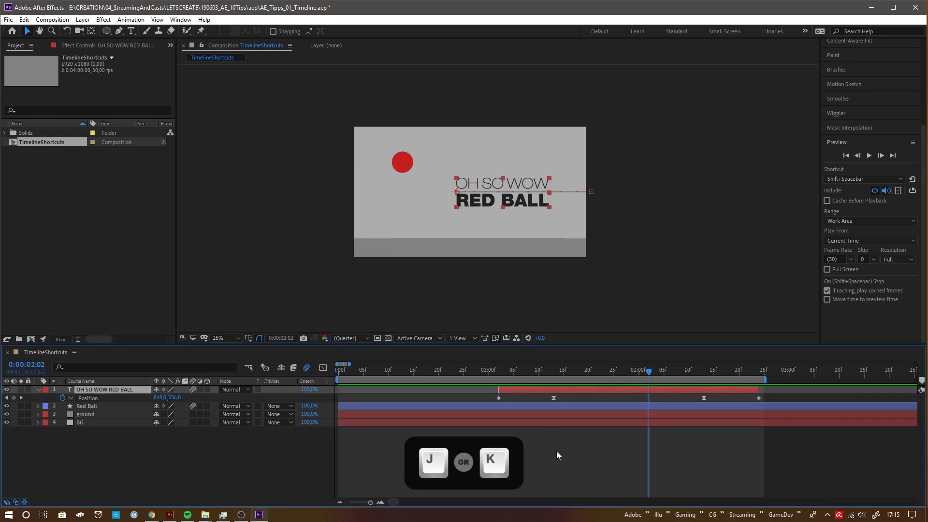
# Step: Jump back and forth between Position keyframes with J and K, then return to the start
pyautogui.press('k')
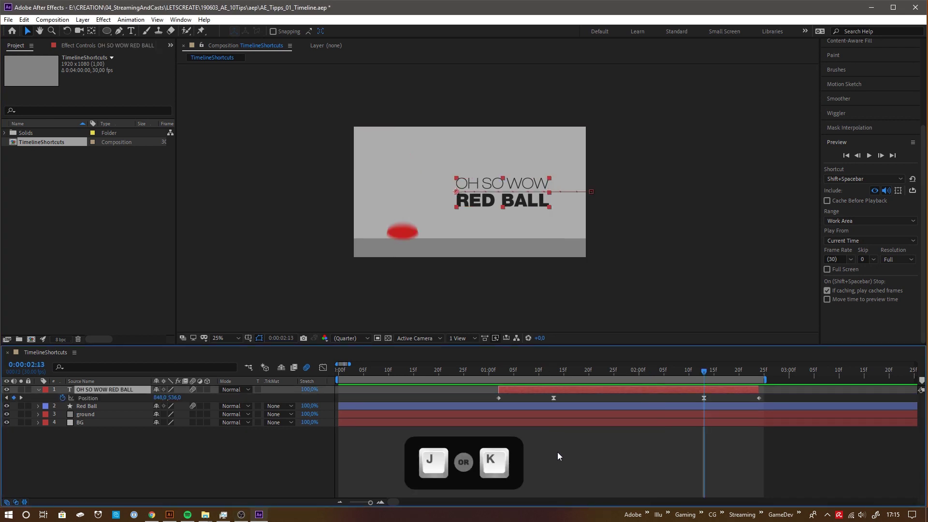
pyautogui.press('j')
pyautogui.press('j')
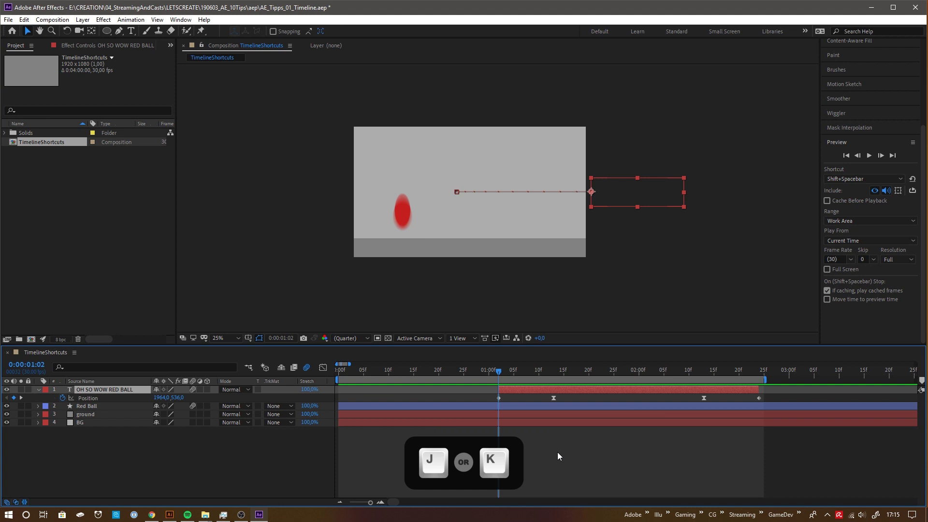
pyautogui.press('k')
pyautogui.press('j')
pyautogui.press('k')
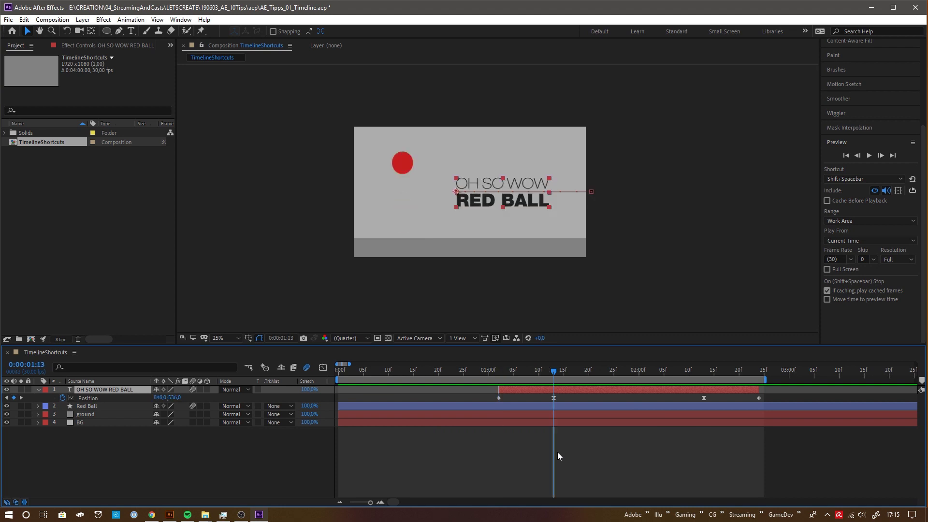
pyautogui.press('Home')
# Step: Step through the comp one frame at a time with Page Down and Page Up
pyautogui.press('pagedown')
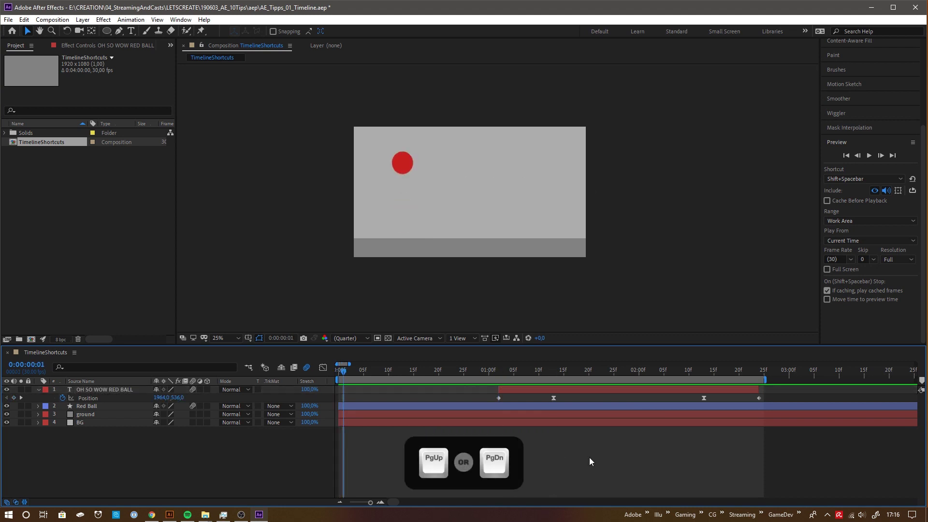
pyautogui.press('pagedown')
pyautogui.press('pagedown')
pyautogui.press('pagedown')
pyautogui.press('pagedown')
pyautogui.press('pagedown')
pyautogui.press('pagedown')
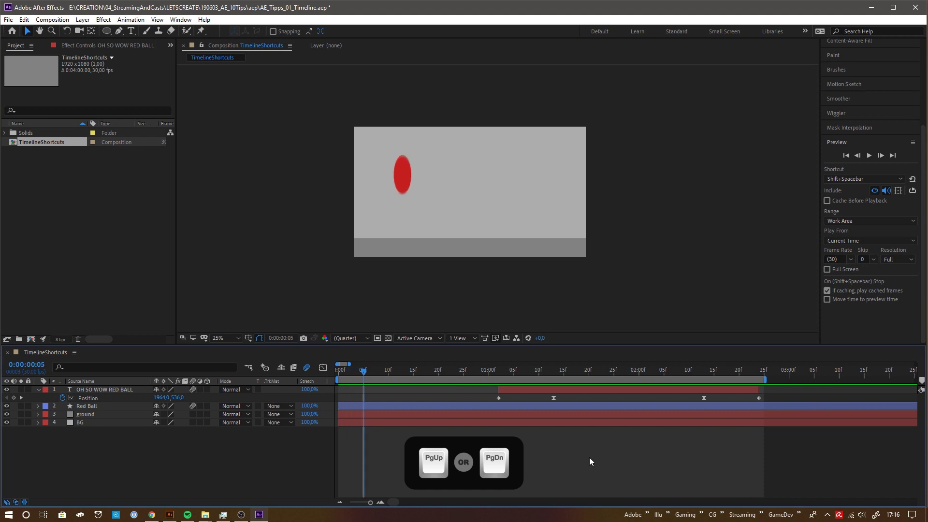
pyautogui.press('pagedown')
pyautogui.press('pageup')
pyautogui.press('pageup')
pyautogui.press('pageup')
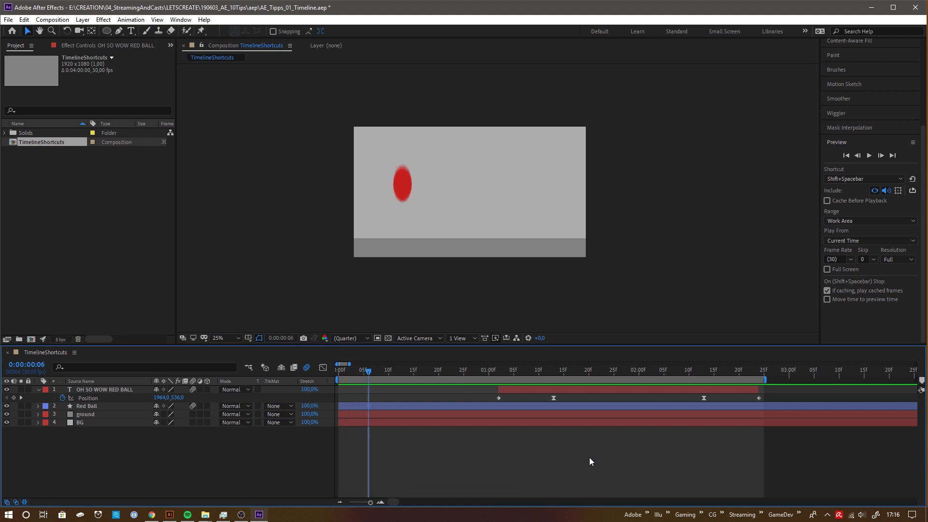
pyautogui.press('pagedown')
pyautogui.press('pagedown')
pyautogui.press('pagedown')
pyautogui.press('pagedown')
pyautogui.press('pagedown')
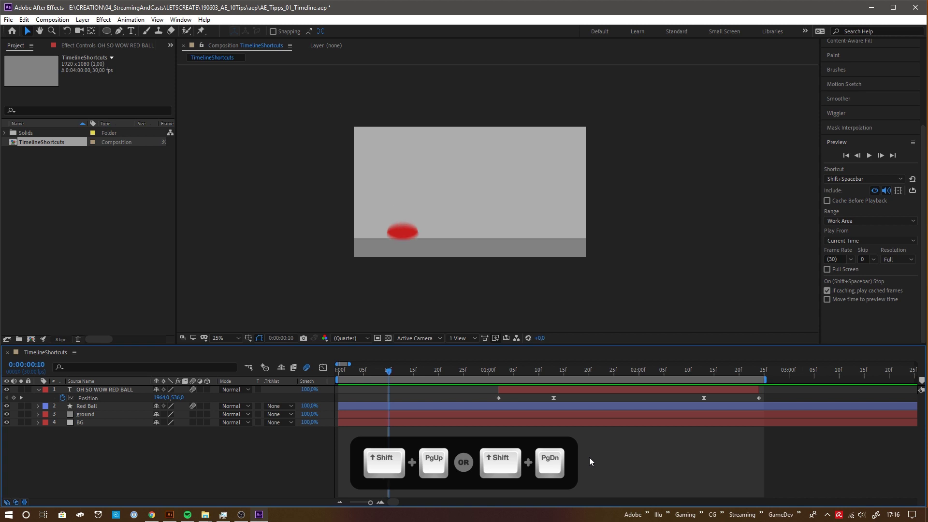
# Step: Move the playhead ten frames at a time with Shift+Page Down and Shift+Page Up
pyautogui.hotkey('shift', 'pagedown')
pyautogui.hotkey('shift', 'pagedown')
pyautogui.hotkey('shift', 'pagedown')
pyautogui.hotkey('shift', 'pagedown')
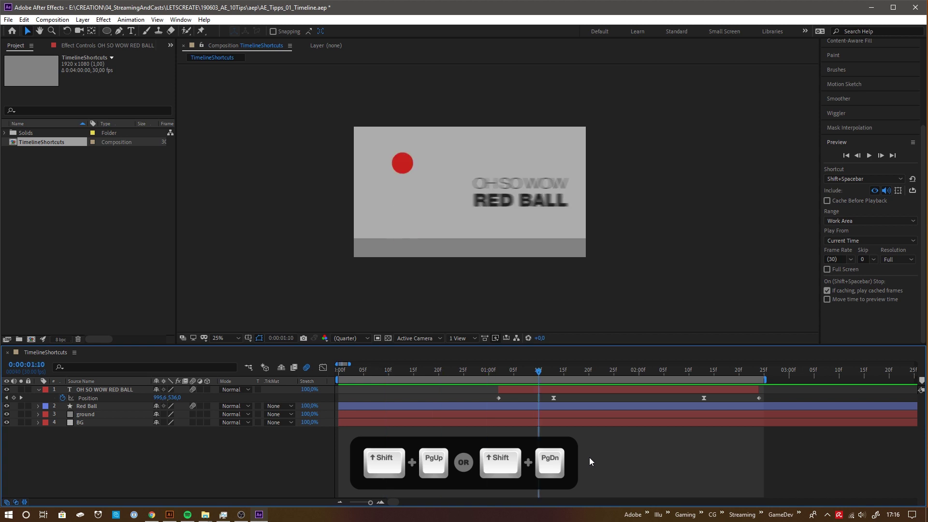
pyautogui.hotkey('shift', 'pagedown')
pyautogui.hotkey('shift', 'pageup')
pyautogui.hotkey('shift', 'pageup')
pyautogui.hotkey('shift', 'pageup')
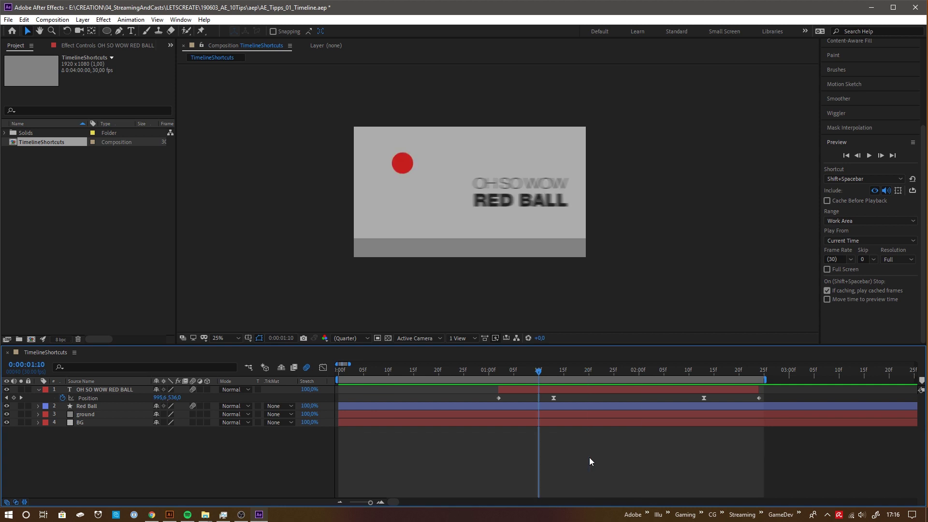
pyautogui.hotkey('shift', 'pageup')
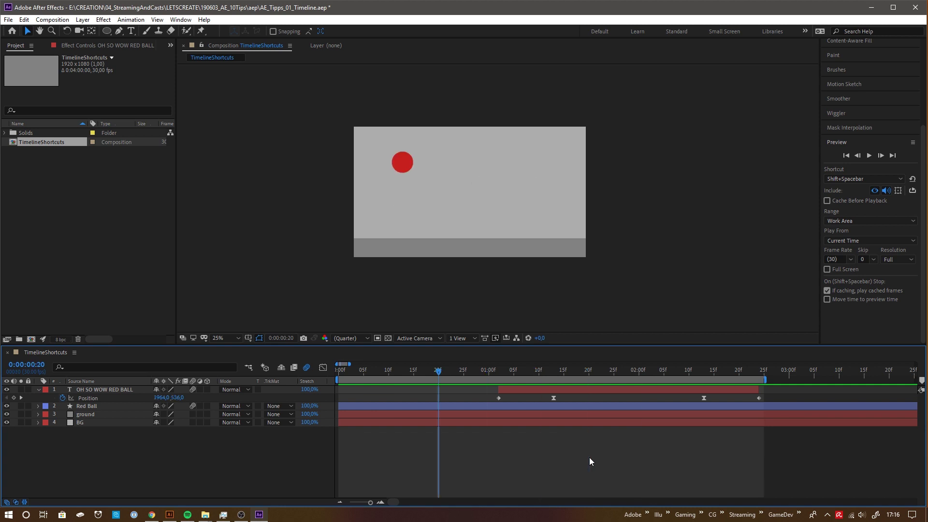
# Step: Select the OH SO WOW RED BALL layer and jump between its in- and out-points
pyautogui.click(553, 387)
pyautogui.press('i')
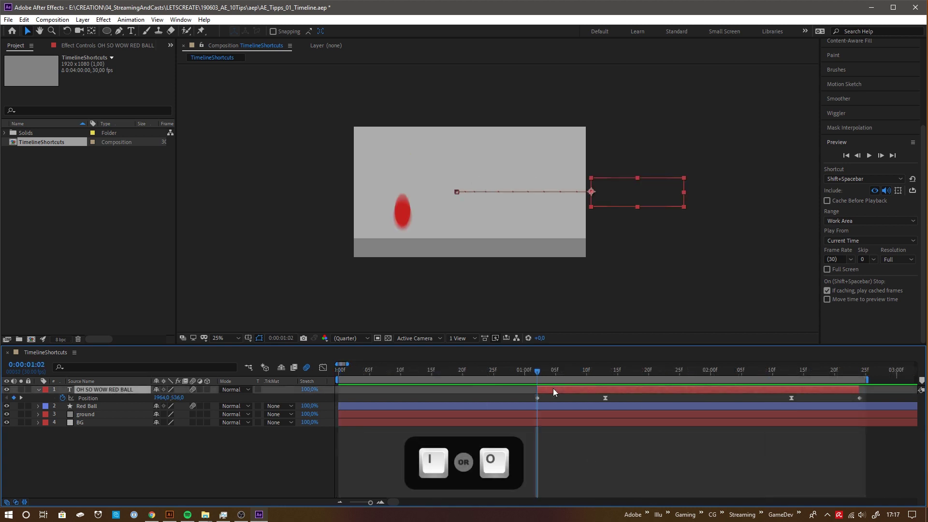
pyautogui.press('o')
pyautogui.press('i')
pyautogui.press('o')
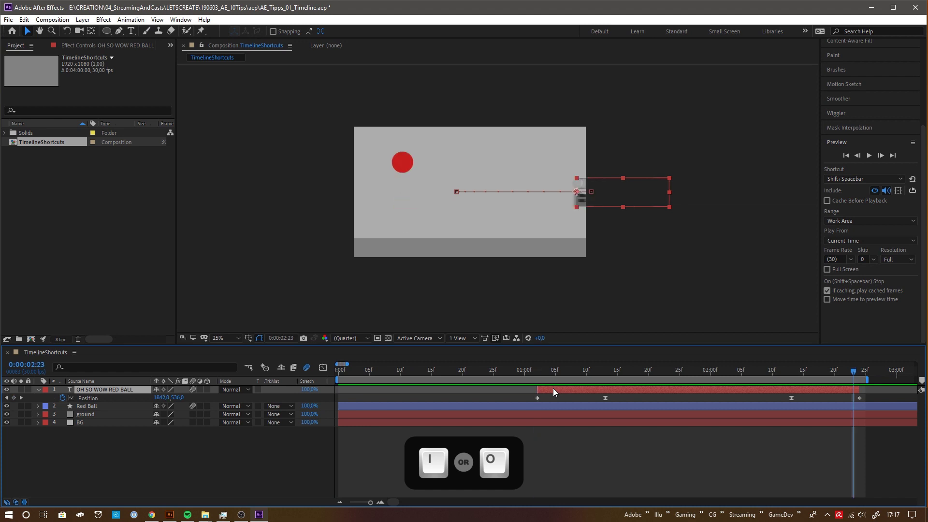
pyautogui.press('i')
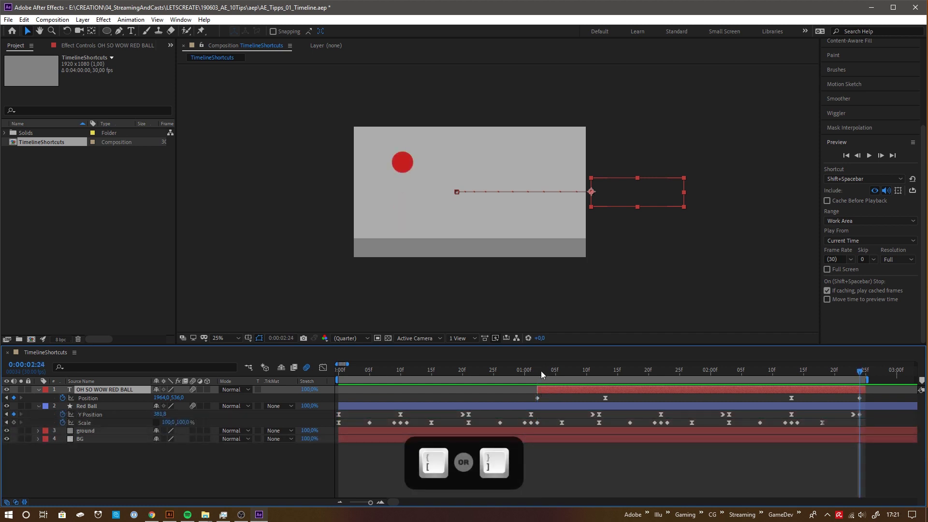
# Step: Move the text layer's start to about one second, then shift it to end at 0:00:02:24
pyautogui.moveTo(541, 371); pyautogui.dragTo(338, 365)
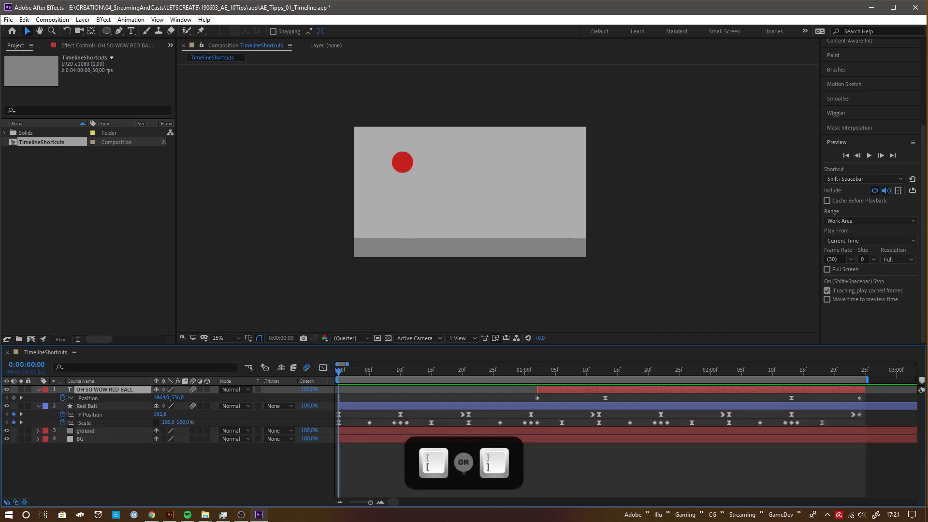
pyautogui.press('[')
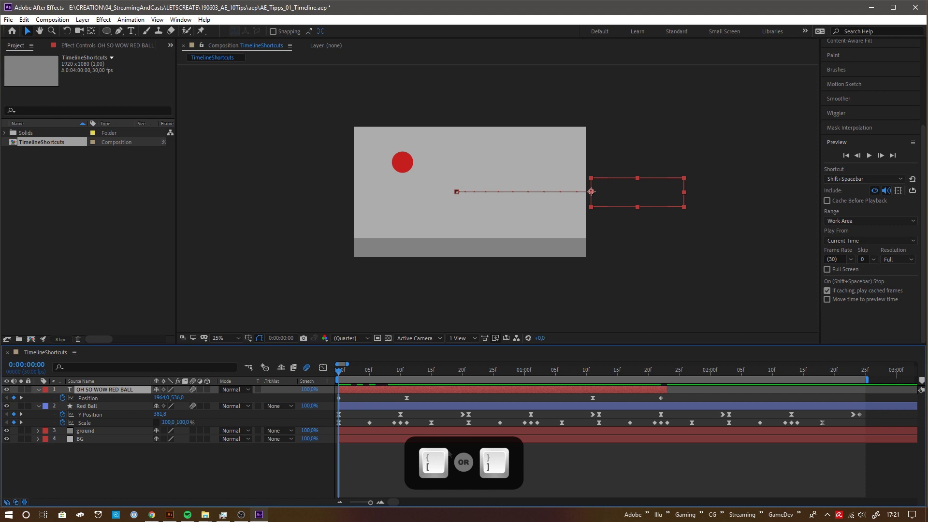
pyautogui.moveTo(338, 369); pyautogui.dragTo(862, 387)
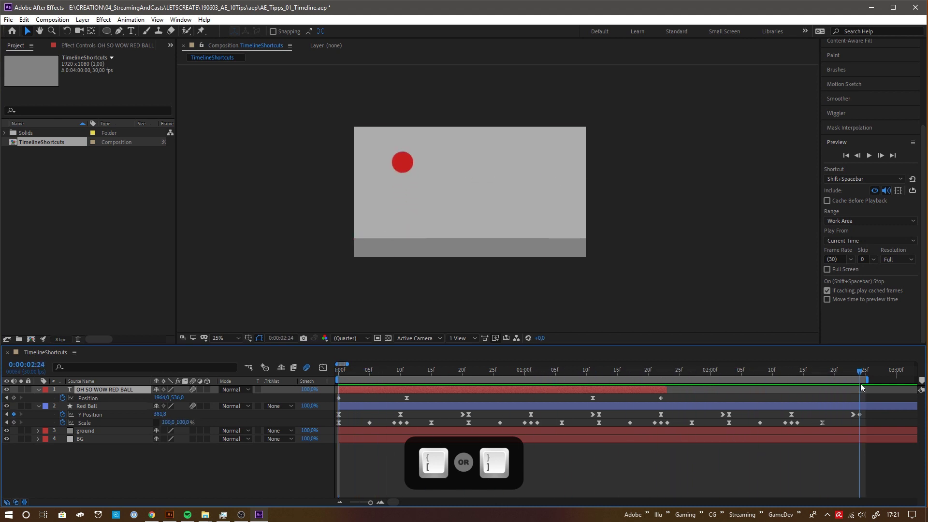
pyautogui.press(']')
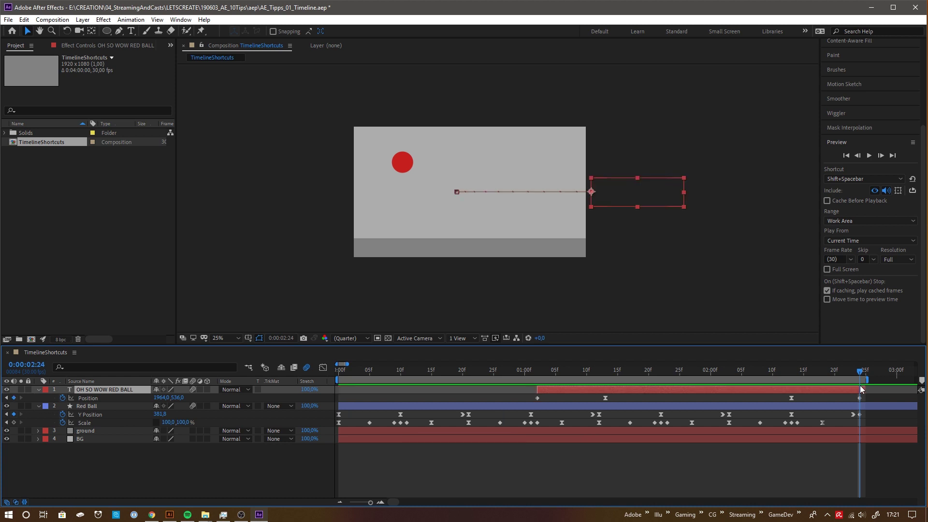
# Step: Set the work area from the comp start to about frame 21 and preview the bouncing red ball
pyautogui.moveTo(860, 371); pyautogui.dragTo(616, 378)
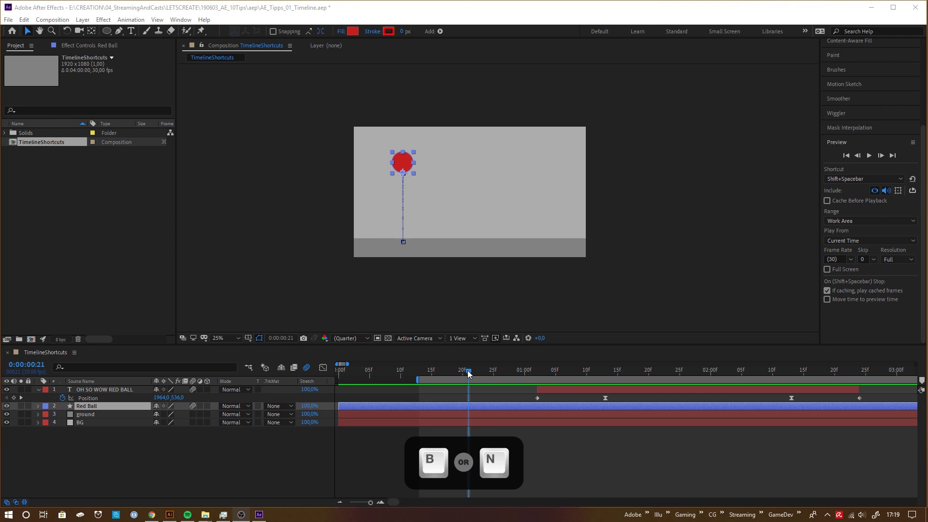
pyautogui.moveTo(468, 370); pyautogui.dragTo(292, 372)
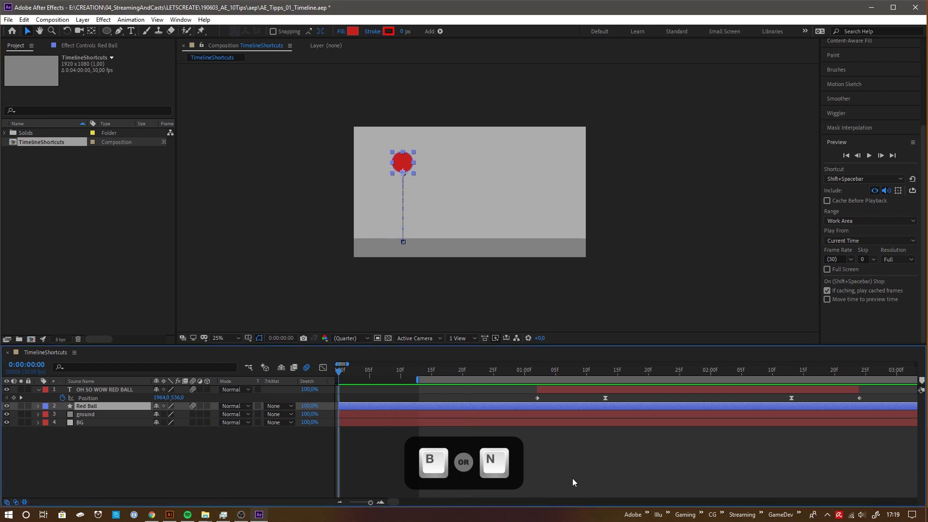
pyautogui.press('b')
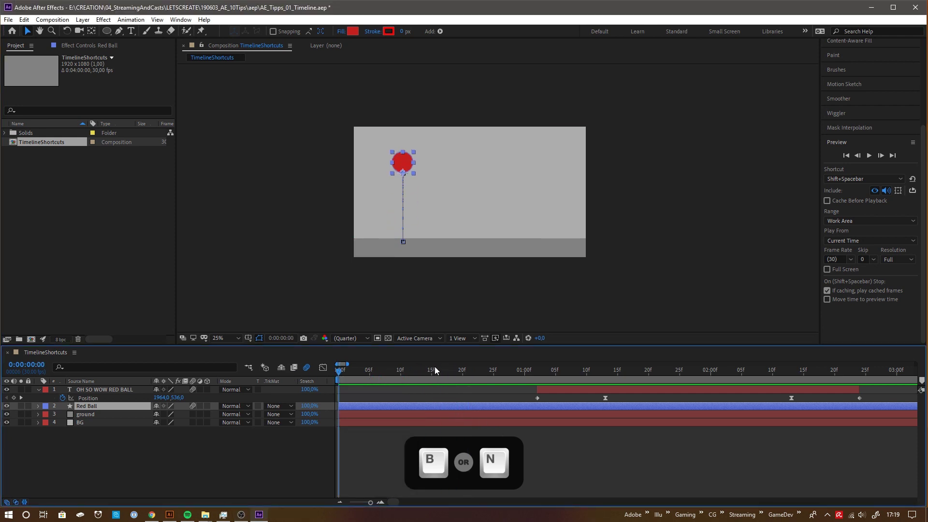
pyautogui.moveTo(434, 370); pyautogui.dragTo(469, 372)
pyautogui.press('n')
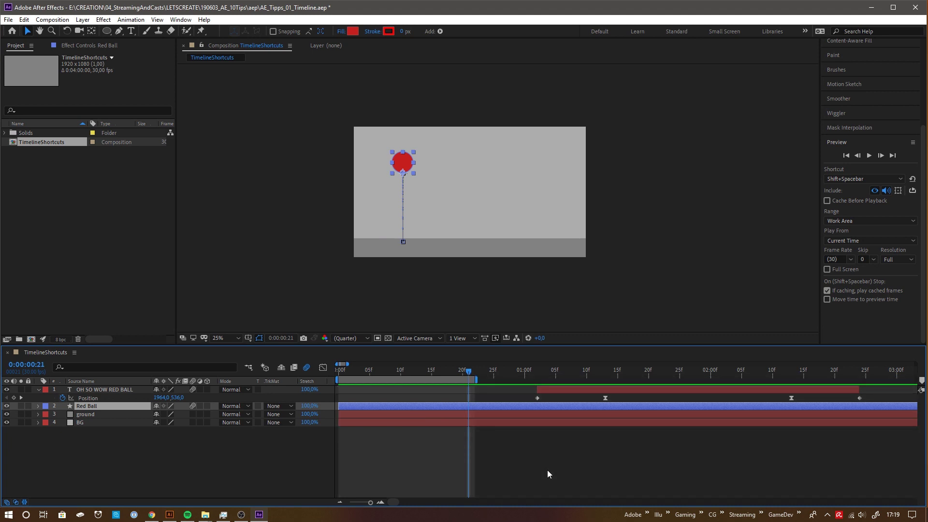
pyautogui.click(870, 157)
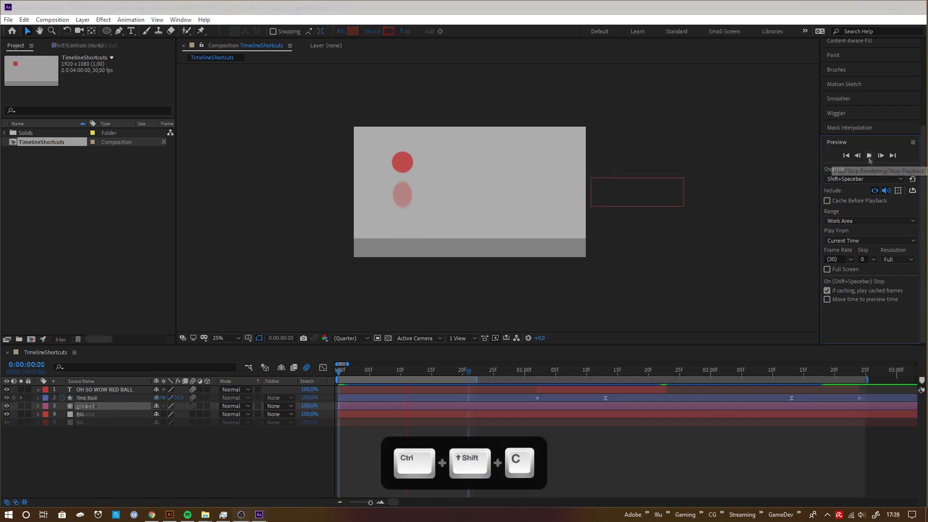
# Step: Precompose the ground, ball and text layers into a precomp named BallGroundAndText
pyautogui.click(115, 407)
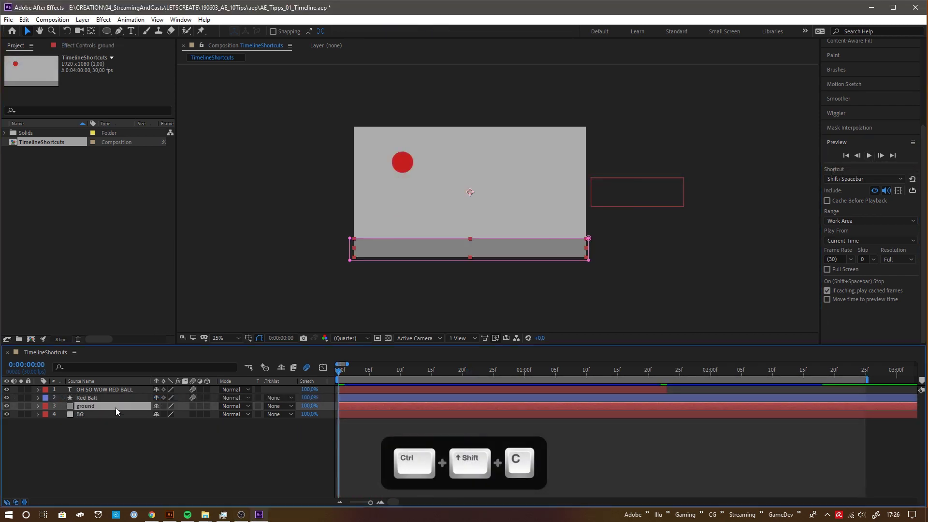
pyautogui.keyDown('shift'); pyautogui.click(117, 389); pyautogui.keyUp('shift')
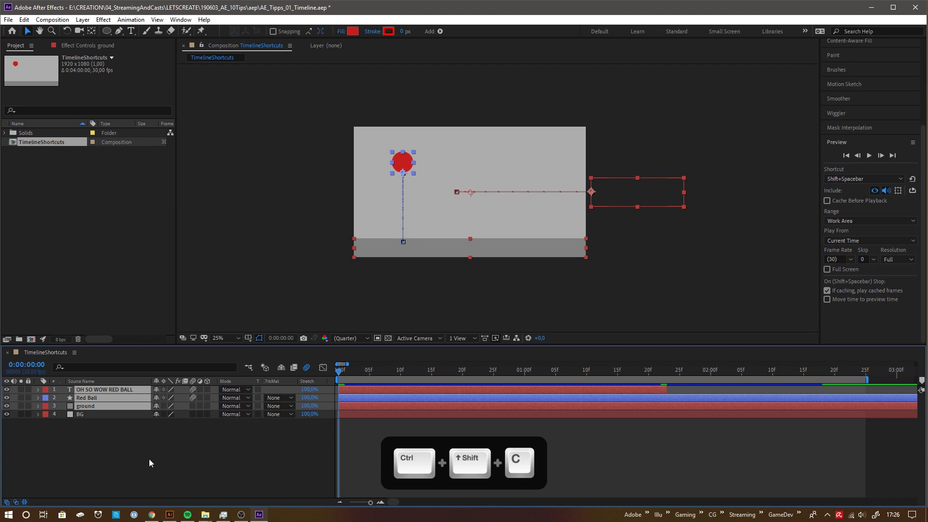
pyautogui.hotkey('ctrl', 'shift', 'c')
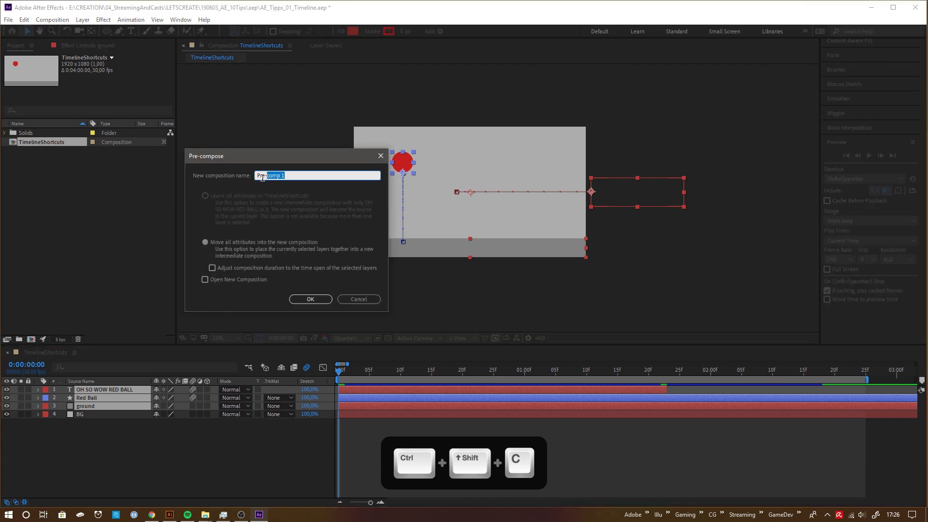
pyautogui.write('BallGroundAndText')
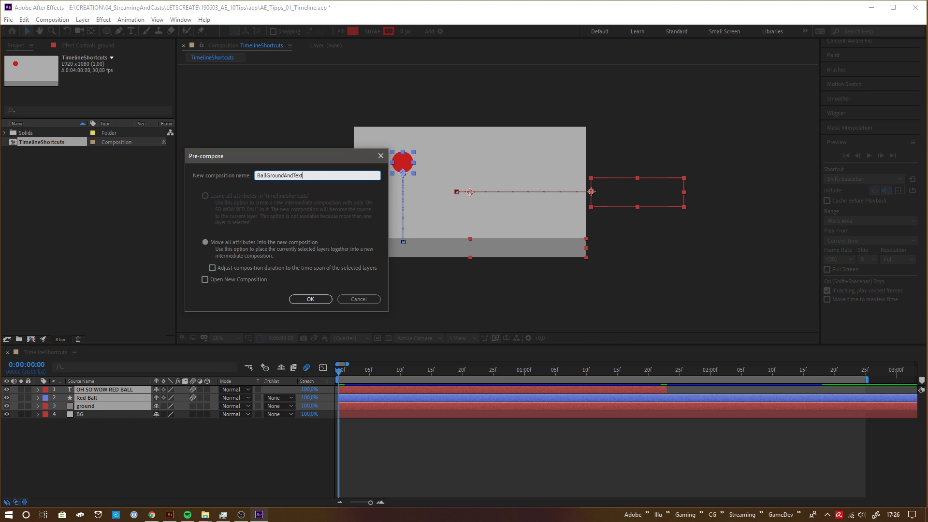
pyautogui.press('Return')
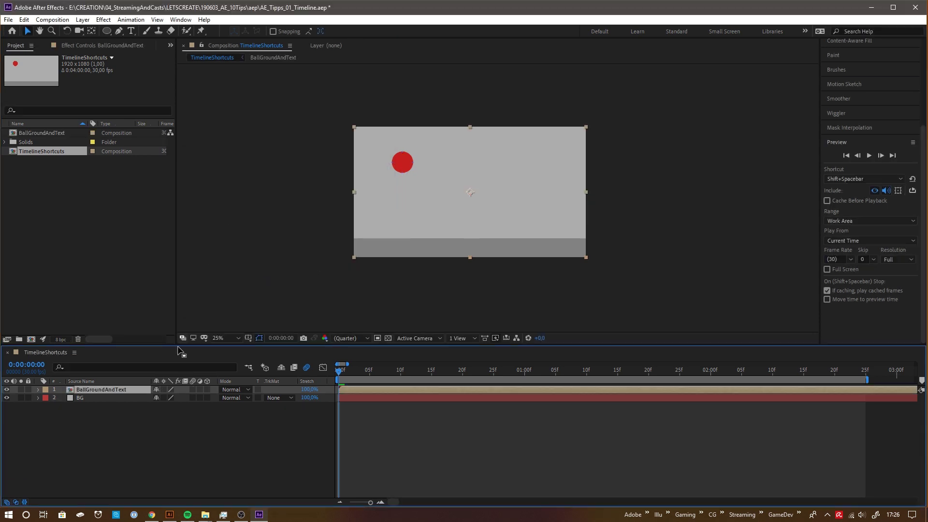
# Step: Rotate the BallGroundAndText precomp to -12° and preview the tilted animation
pyautogui.press('r')
pyautogui.moveTo(175, 398); pyautogui.dragTo(169, 401)
pyautogui.click(869, 155)
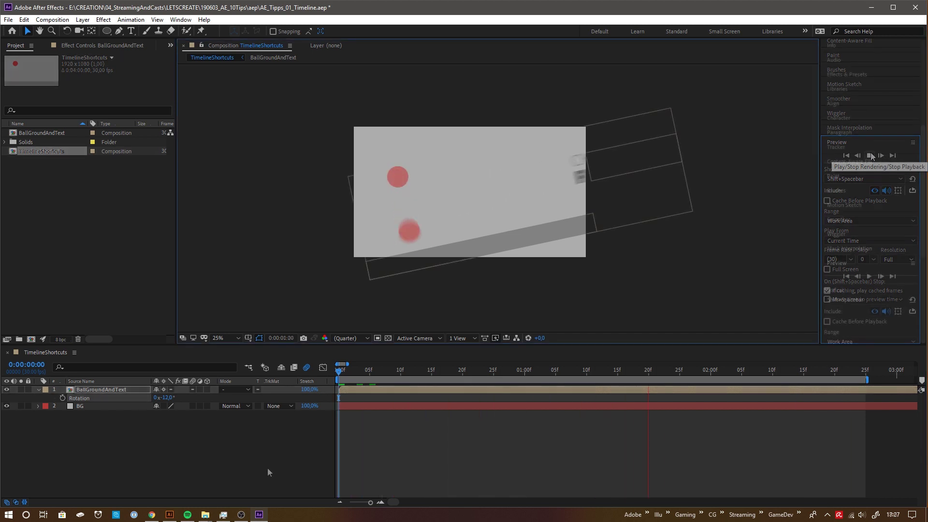
pyautogui.click(268, 468)
pyautogui.click(204, 20)
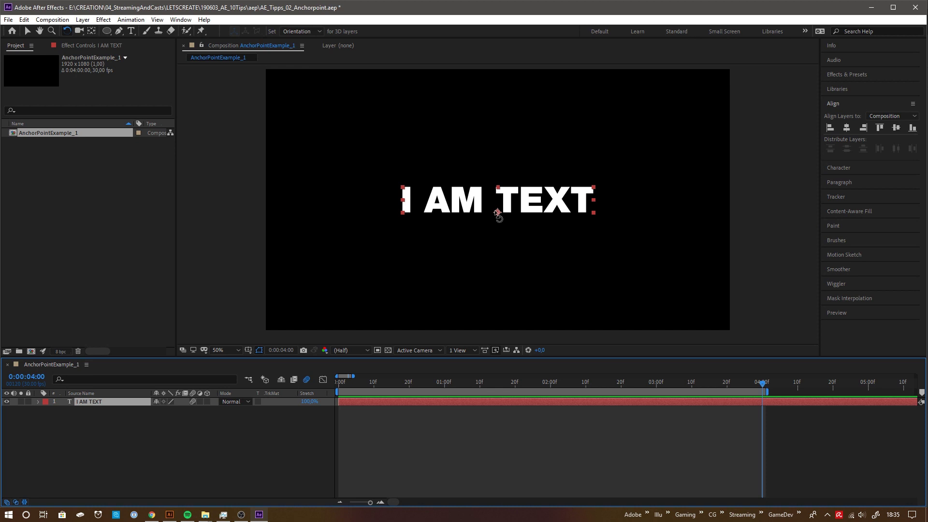
# Step: Rotate I AM TEXT around its anchor point with the Rotation tool, then undo it
pyautogui.moveTo(578, 203); pyautogui.dragTo(559, 224)
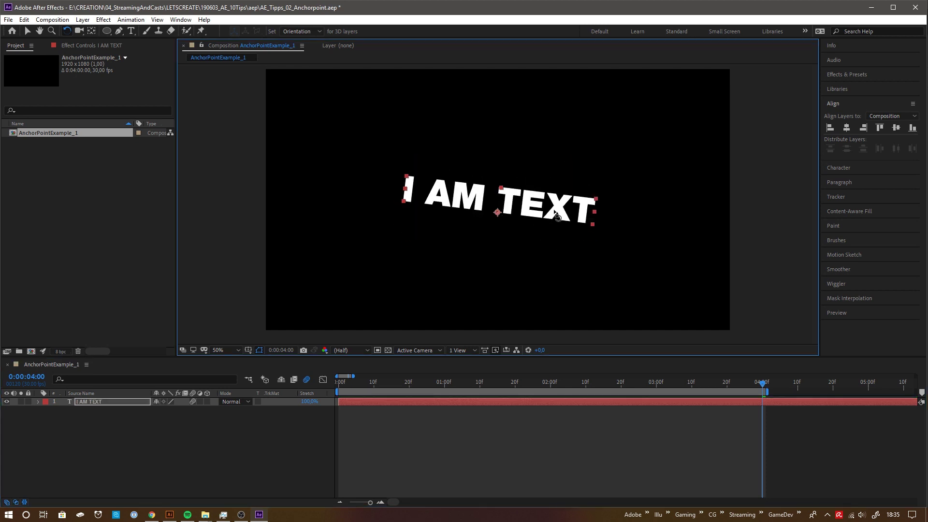
pyautogui.hotkey('ctrl', 'z')
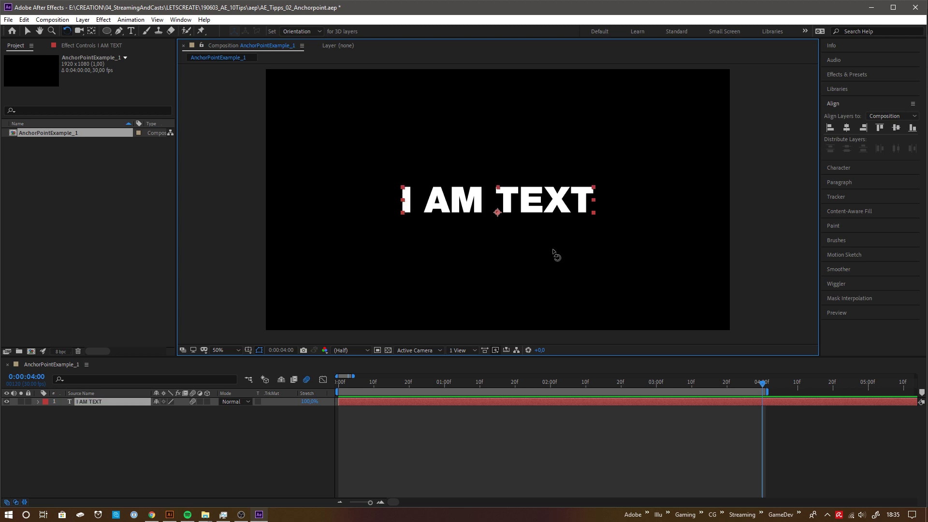
pyautogui.press('v')
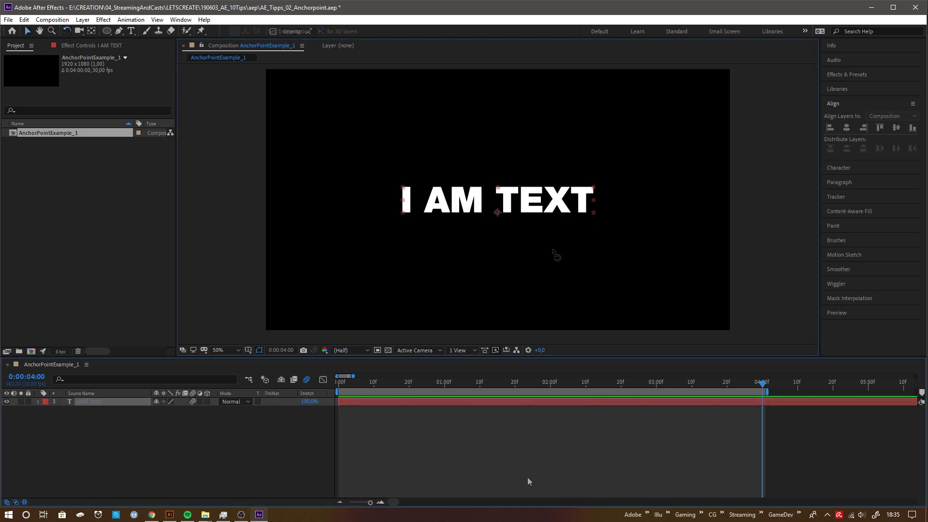
pyautogui.click(526, 478)
# Step: Scrub the I AM TEXT layer's Anchor Point to 68, 103 in its Transform properties
pyautogui.click(38, 401)
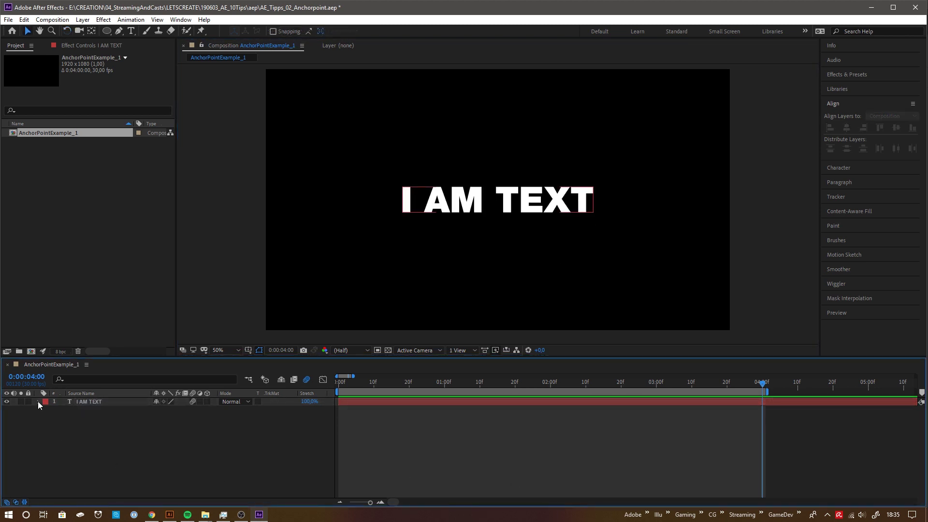
pyautogui.click(38, 402)
pyautogui.click(46, 419)
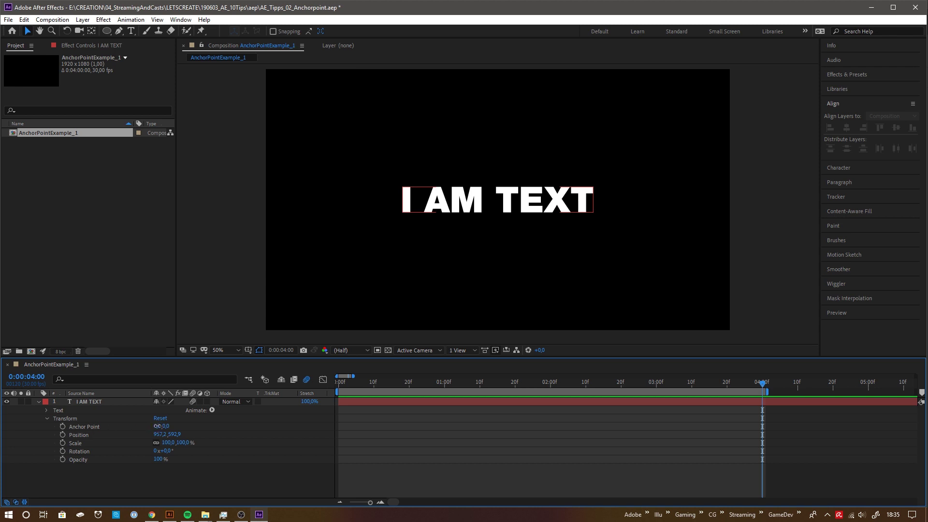
pyautogui.moveTo(157, 426); pyautogui.dragTo(211, 425)
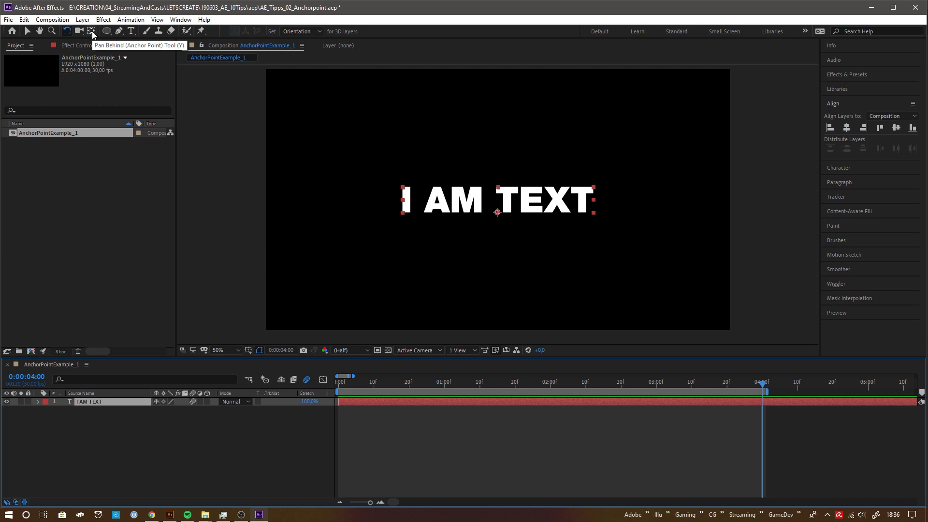
# Step: Drag I AM TEXT's anchor point below the text with Pan Behind, then rotate the layer around it
pyautogui.click(92, 31)
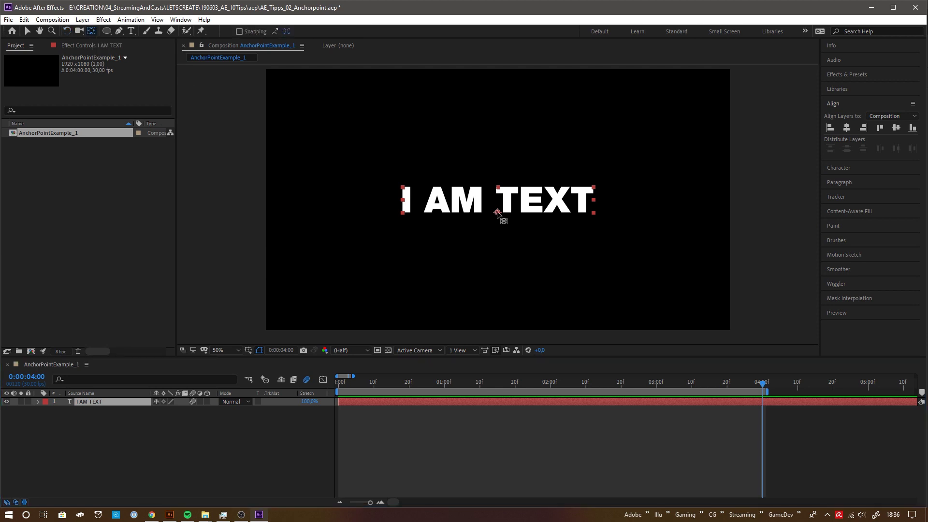
pyautogui.moveTo(497, 212); pyautogui.dragTo(517, 219)
pyautogui.press('space')
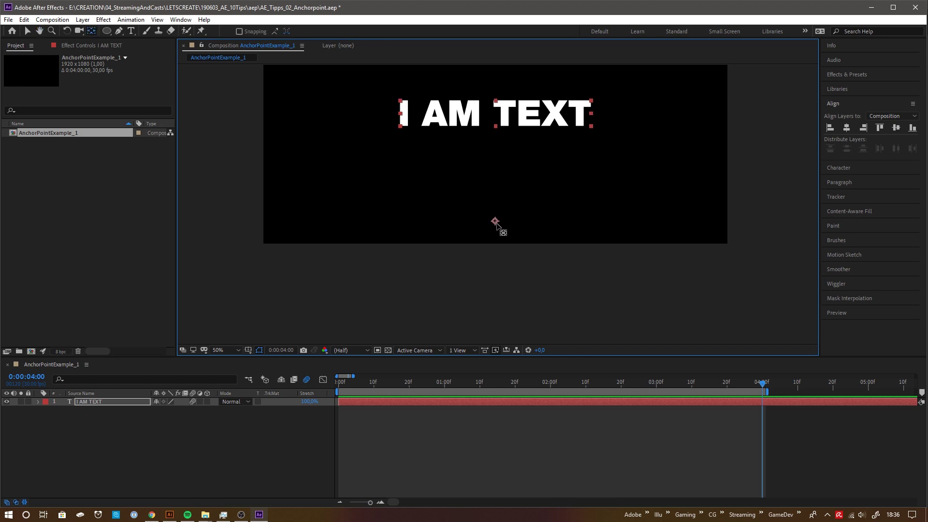
pyautogui.scroll(5, 502, 237)
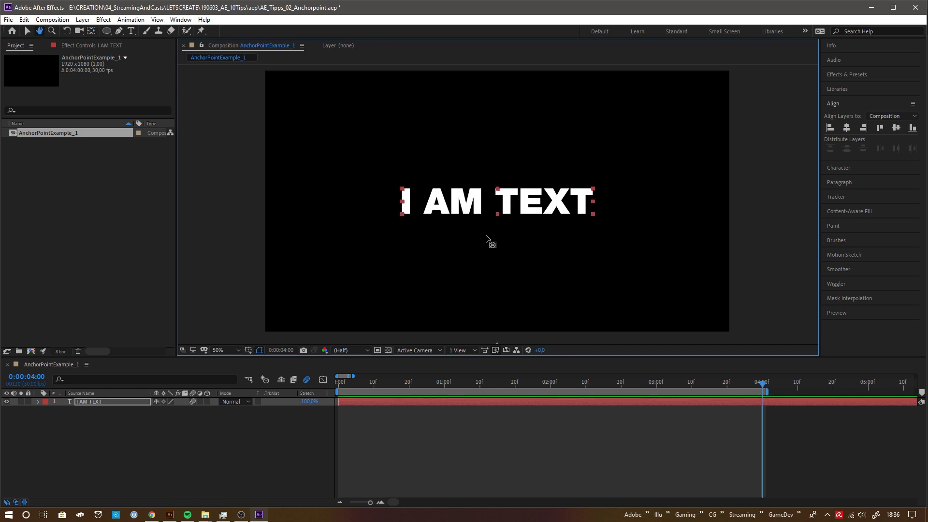
pyautogui.click(68, 30)
pyautogui.moveTo(584, 198); pyautogui.dragTo(555, 249)
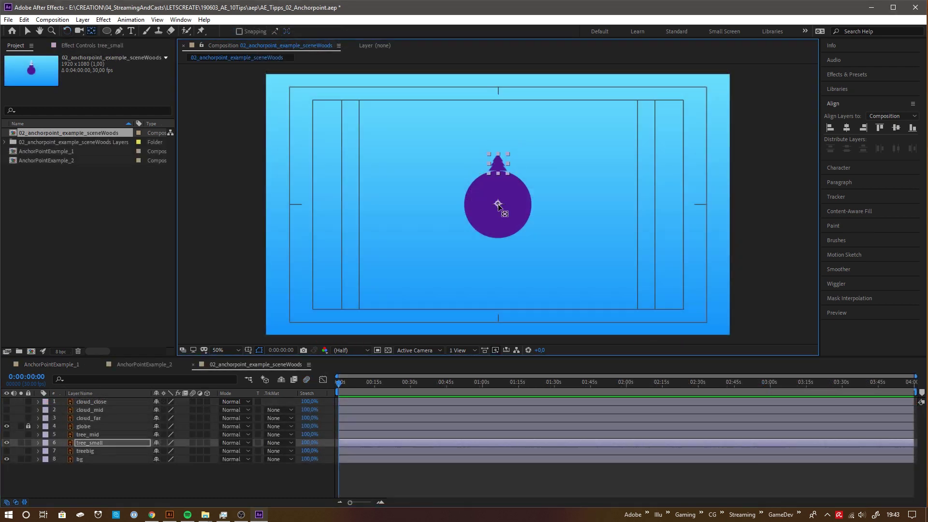
# Step: Add Scale keyframes to the tree layers, offset them about seven frames later, and apply Easy Ease
pyautogui.click(6, 450)
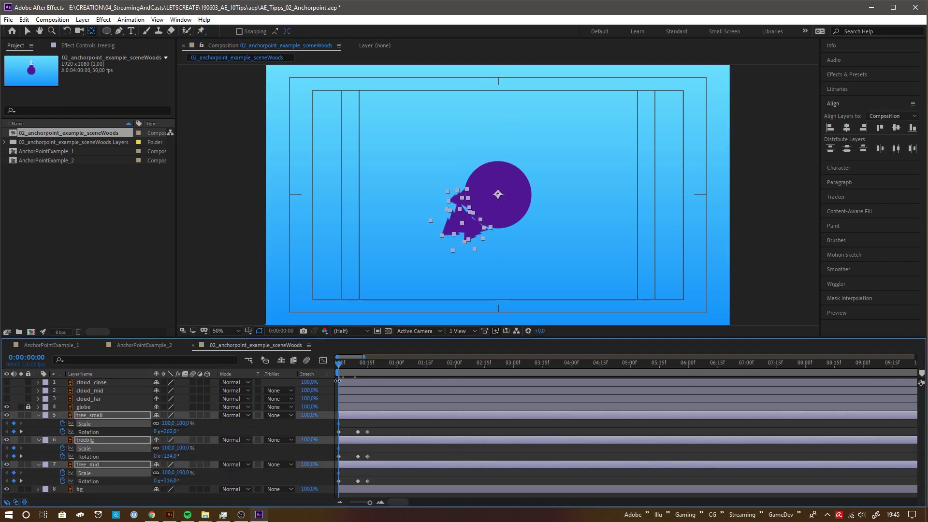
pyautogui.press('space')
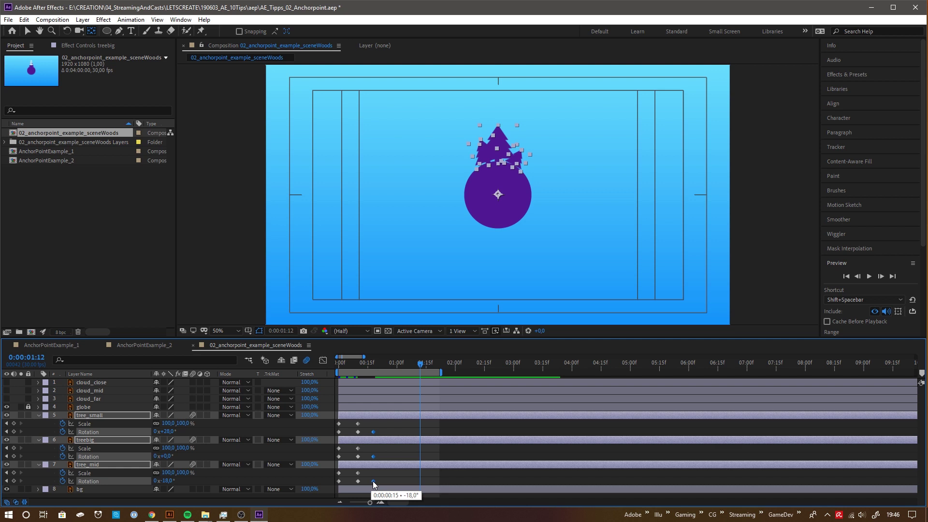
pyautogui.moveTo(374, 486); pyautogui.dragTo(354, 420)
pyautogui.moveTo(373, 456)
pyautogui.mouseDown()
pyautogui.moveTo(387, 456)
pyautogui.moveTo(367, 440)
pyautogui.mouseUp()
pyautogui.press('F9')
pyautogui.click(357, 440)
# Step: Reveal the cloud layers' Rotation from the start and preview the trees and clouds growing
pyautogui.press('Home')
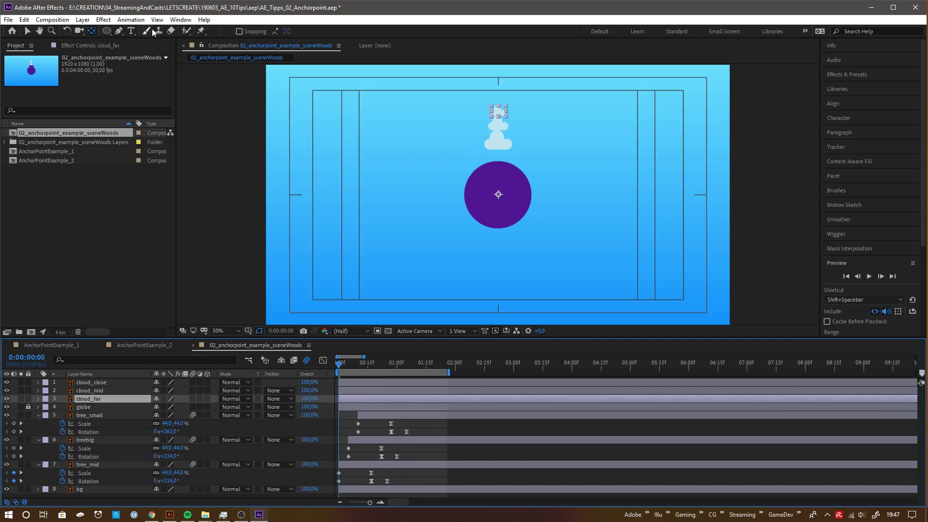
pyautogui.press('w')
pyautogui.press('r')
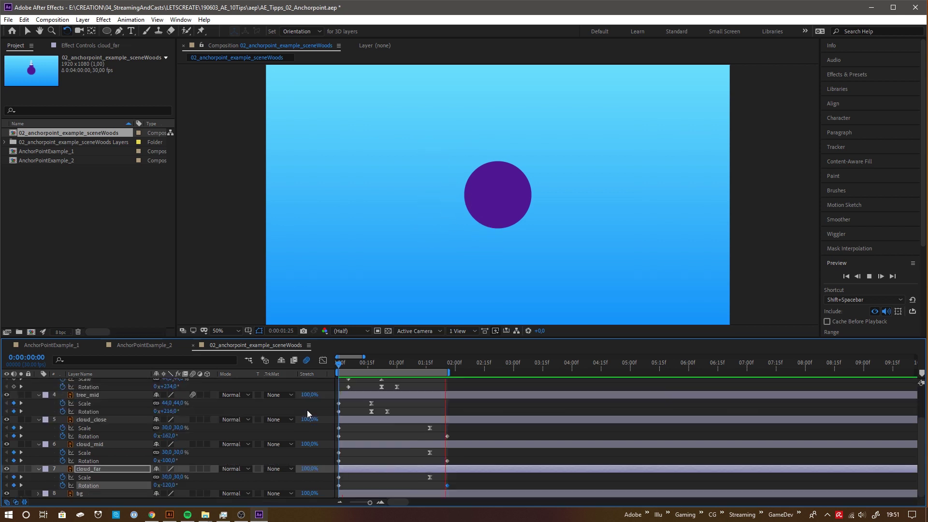
pyautogui.press('space')
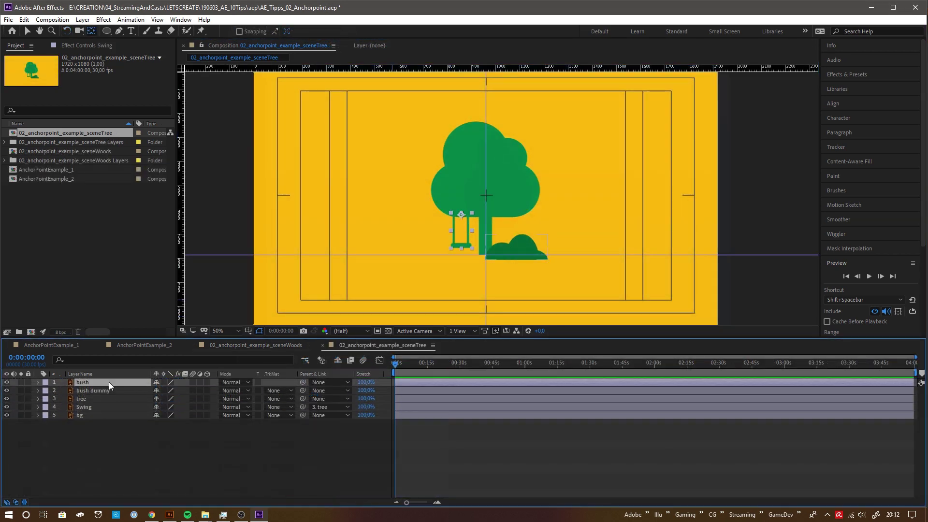
# Step: In the sceneTree comp, nudge the bush's anchor point, shift keyframes later, extend the work area, and preview
pyautogui.click(108, 382)
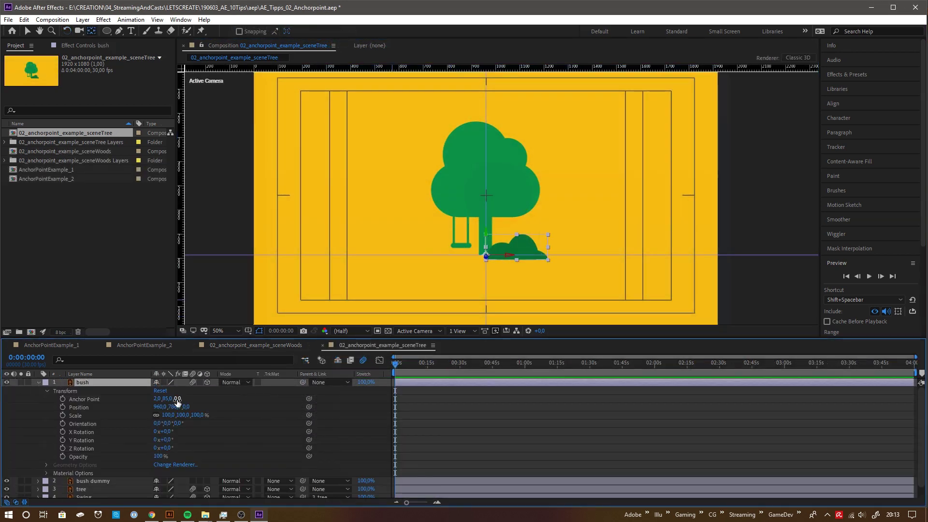
pyautogui.moveTo(177, 400); pyautogui.dragTo(173, 400)
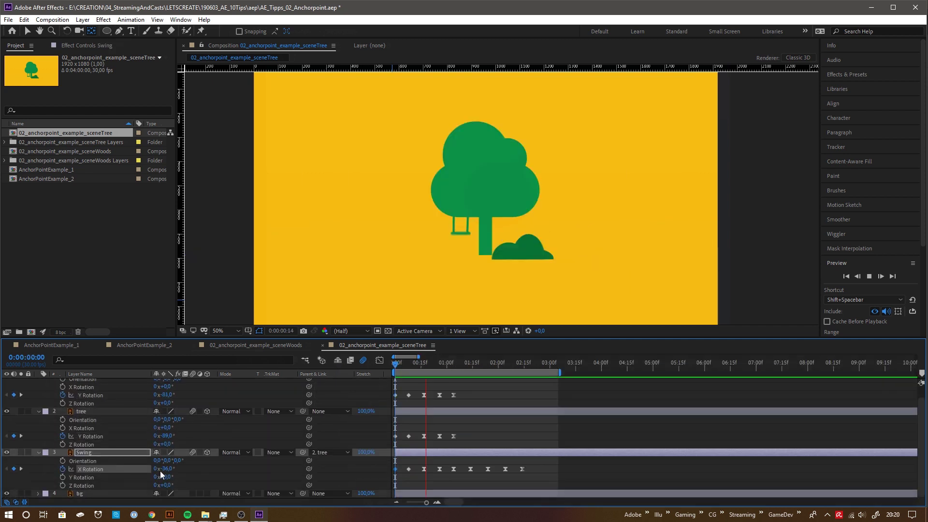
pyautogui.moveTo(424, 478); pyautogui.dragTo(368, 382)
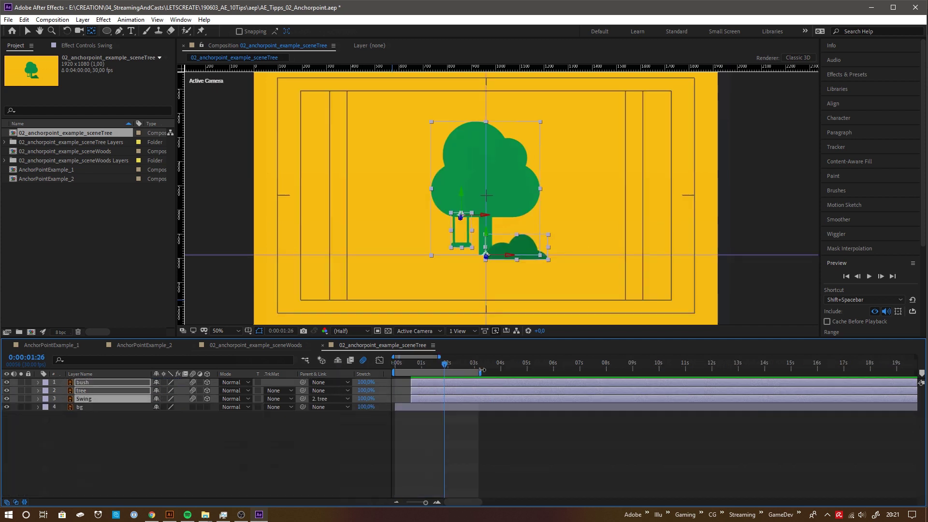
pyautogui.moveTo(482, 370); pyautogui.dragTo(523, 370)
pyautogui.press('space')
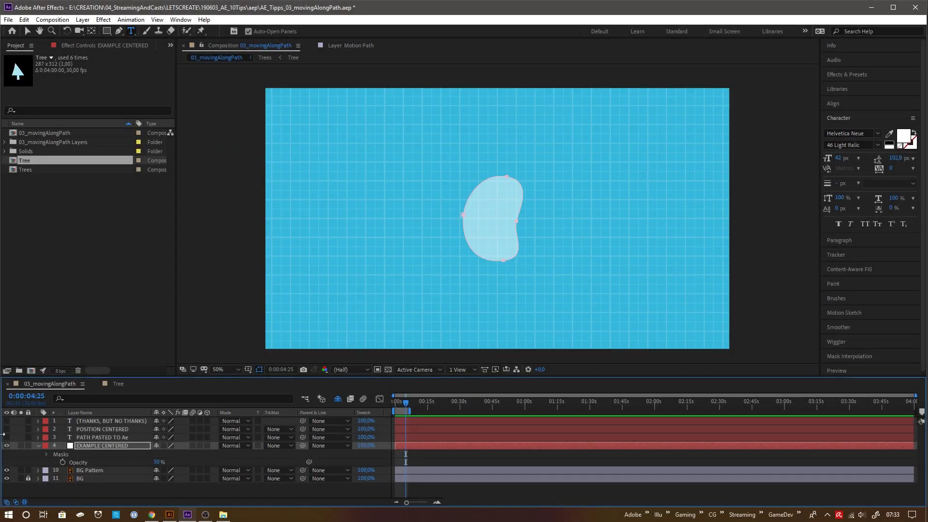
# Step: Show the captions PATH PASTED TO Ae, POSITION CENTERED and (THANKS, BUT NO THANKS)
pyautogui.moveTo(6, 421); pyautogui.dragTo(6, 437)
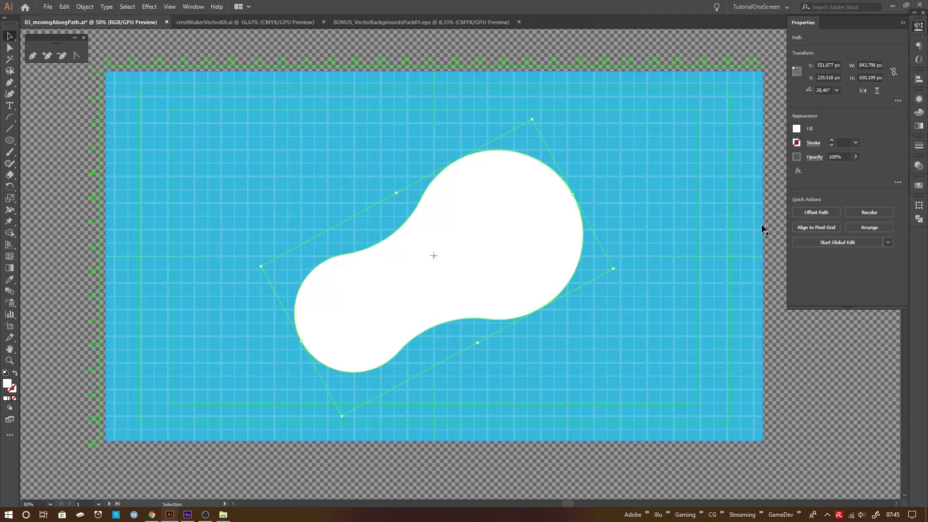
# Step: Apply an offset path to the shape with live preview and swap its fill and stroke
pyautogui.click(807, 212)
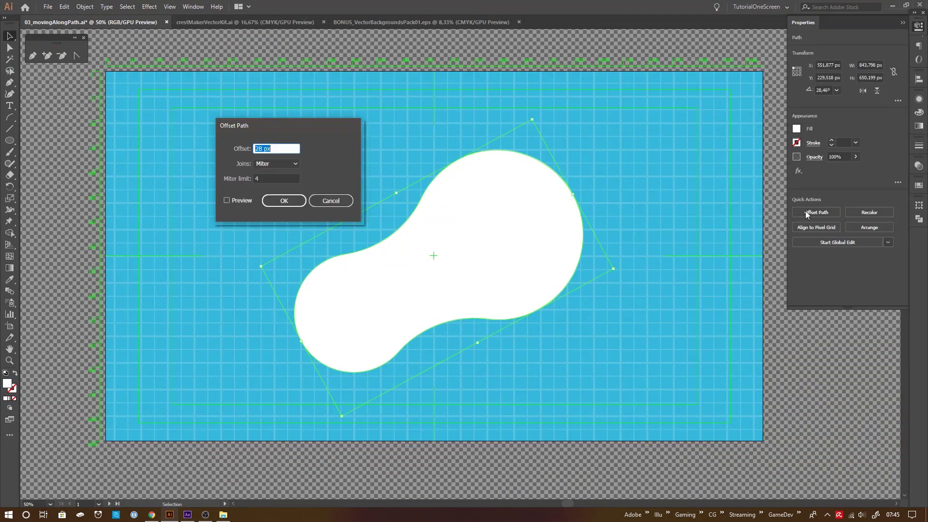
pyautogui.click(236, 202)
pyautogui.click(282, 204)
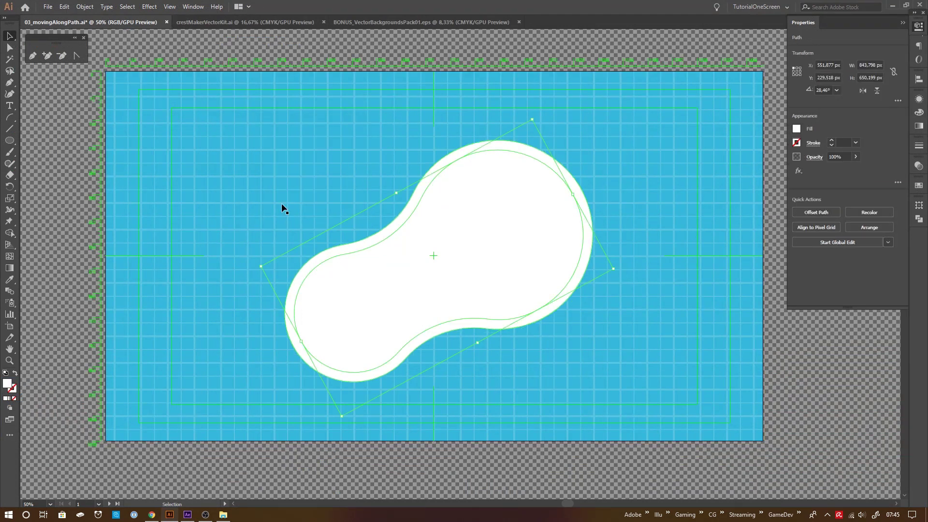
pyautogui.click(14, 372)
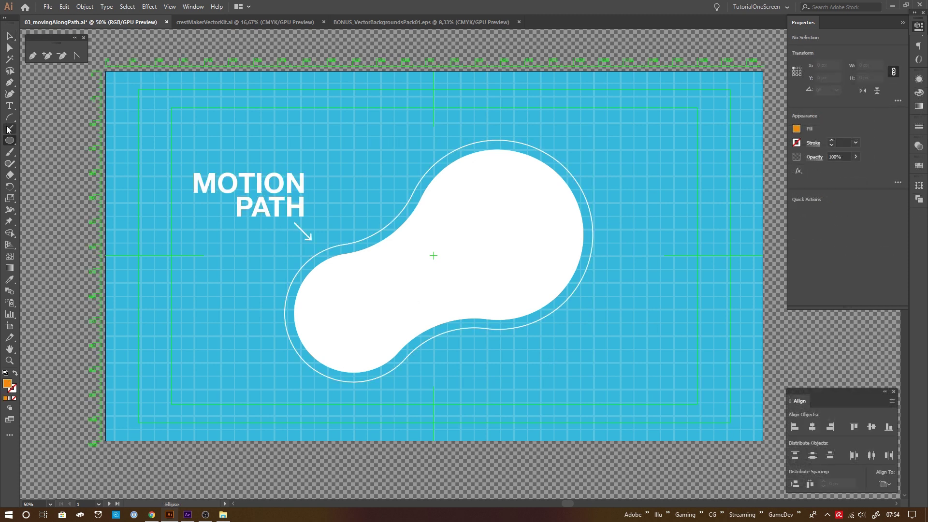
# Step: Draw a 1920×1080 rectangle and center it horizontally and vertically on the artboard
pyautogui.moveTo(9, 140); pyautogui.dragTo(53, 137)
pyautogui.click(219, 282)
pyautogui.click(410, 231)
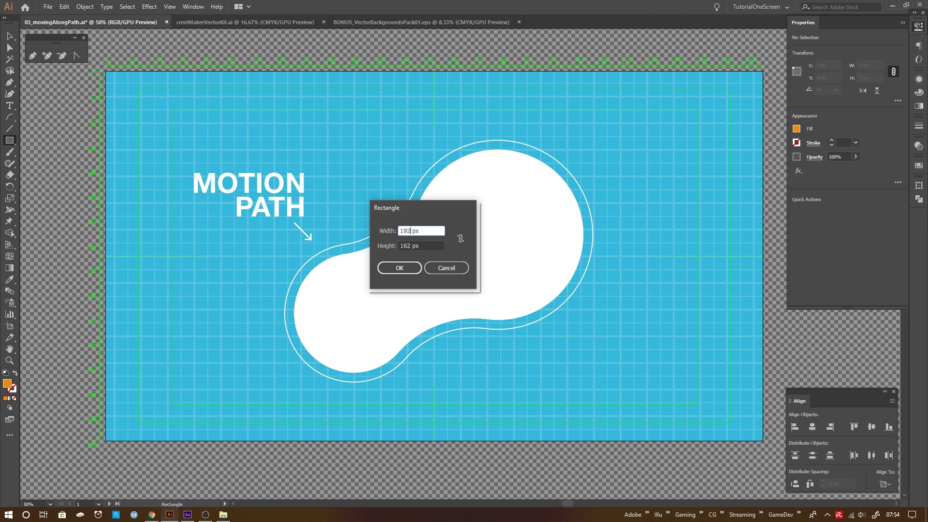
pyautogui.write('0')
pyautogui.press('Tab')
pyautogui.write('1080')
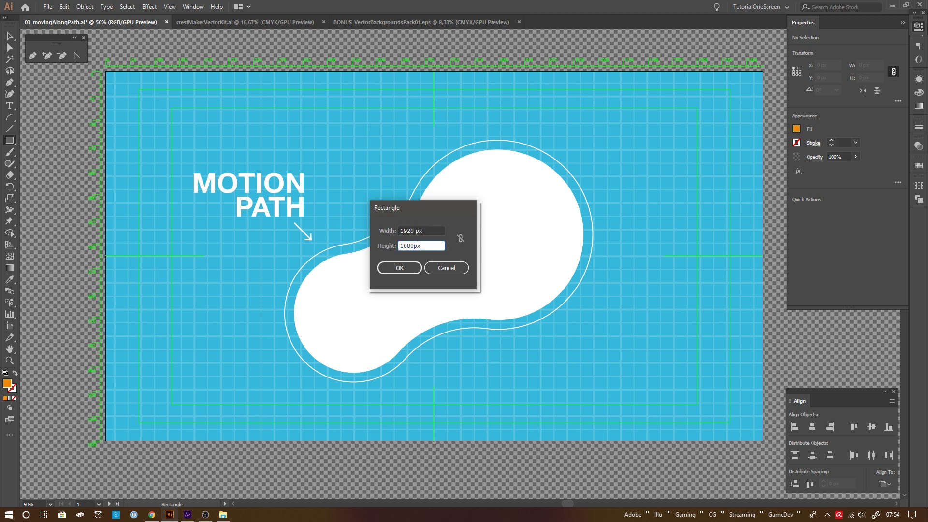
pyautogui.click(399, 267)
pyautogui.click(813, 427)
pyautogui.click(872, 427)
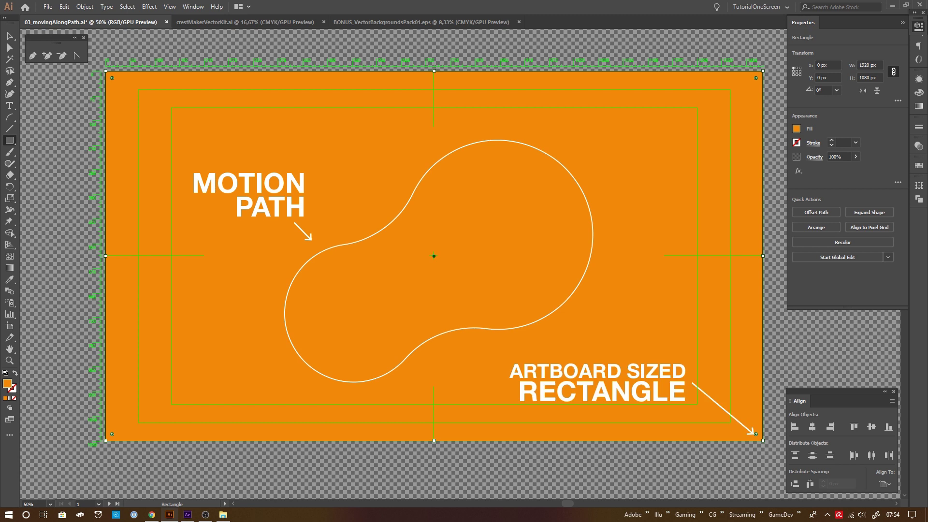
# Step: Select the white motion path and copy it
pyautogui.click(9, 37)
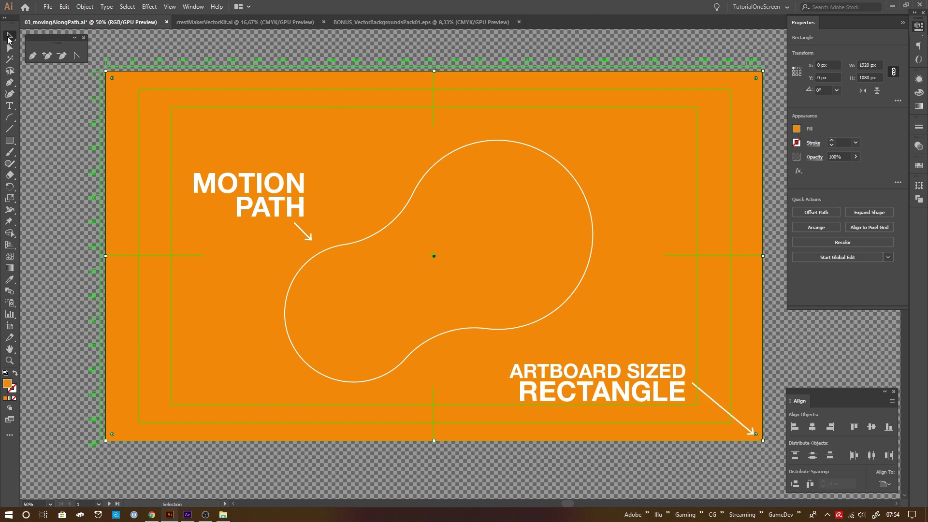
pyautogui.click(39, 175)
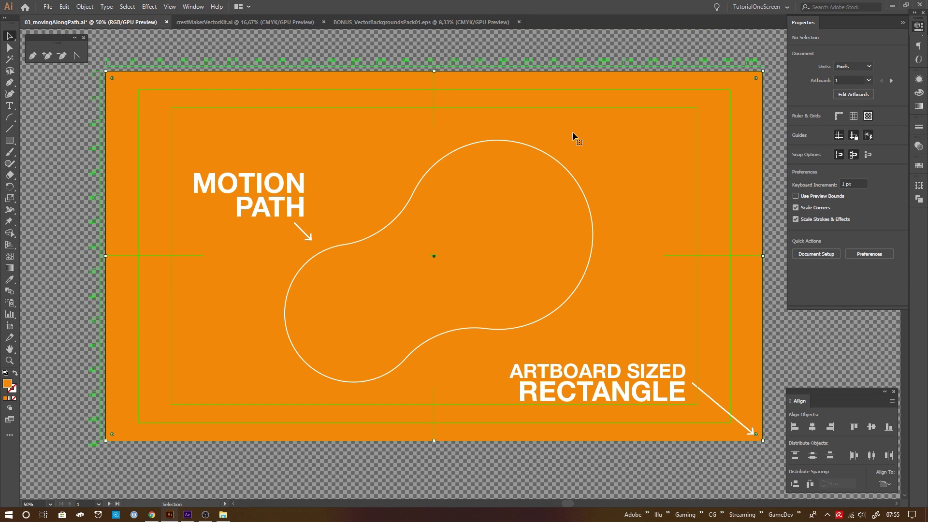
pyautogui.click(557, 159)
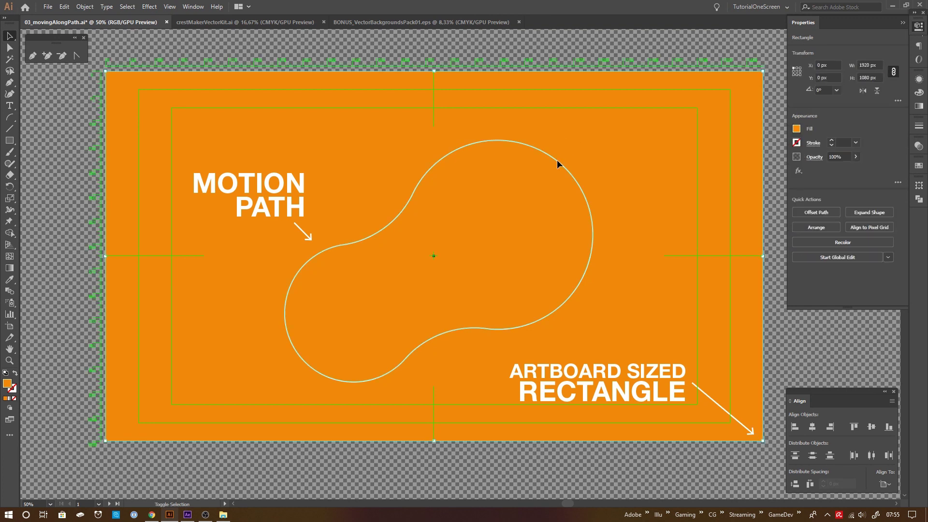
pyautogui.hotkey('ctrl', 'c')
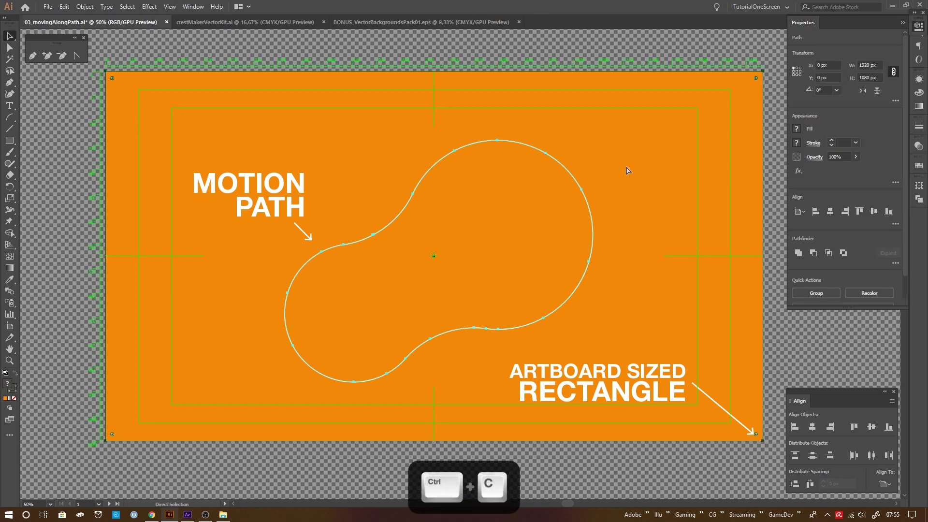
pyautogui.press('v')
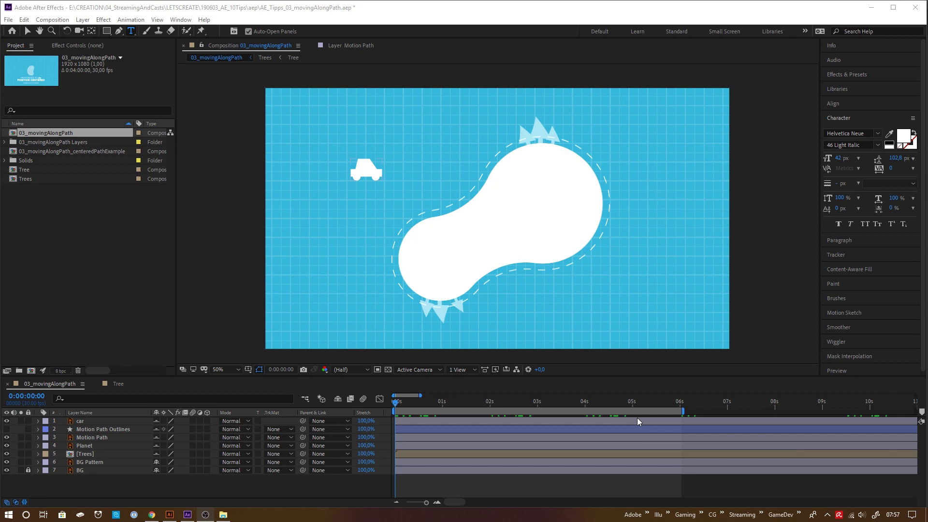
# Step: Create a new magenta solid named Temp
pyautogui.click(350, 487)
pyautogui.hotkey('ctrl', 'y')
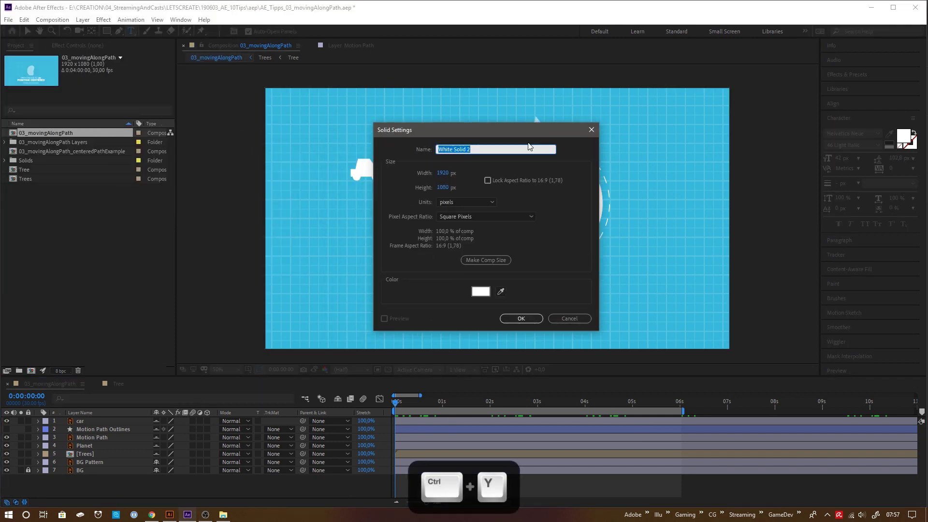
pyautogui.write('Temp')
pyautogui.click(481, 291)
pyautogui.click(222, 44)
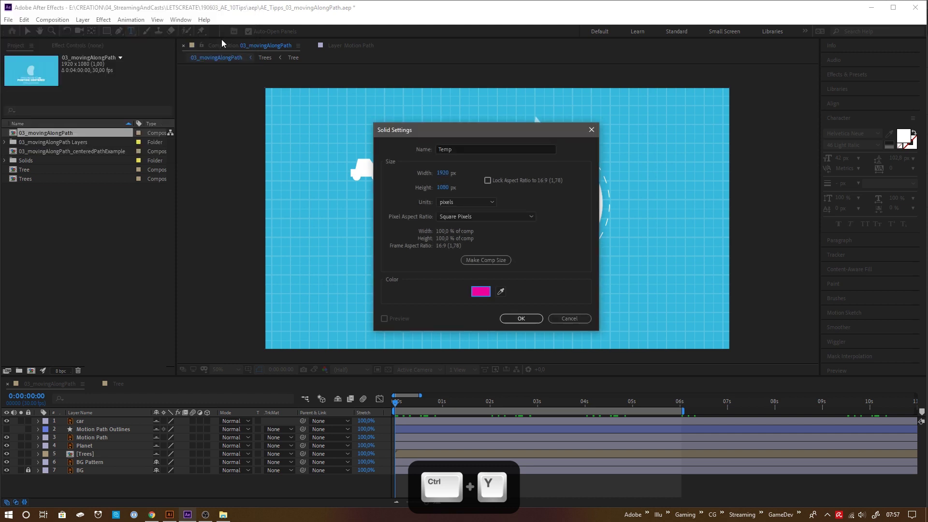
pyautogui.click(521, 318)
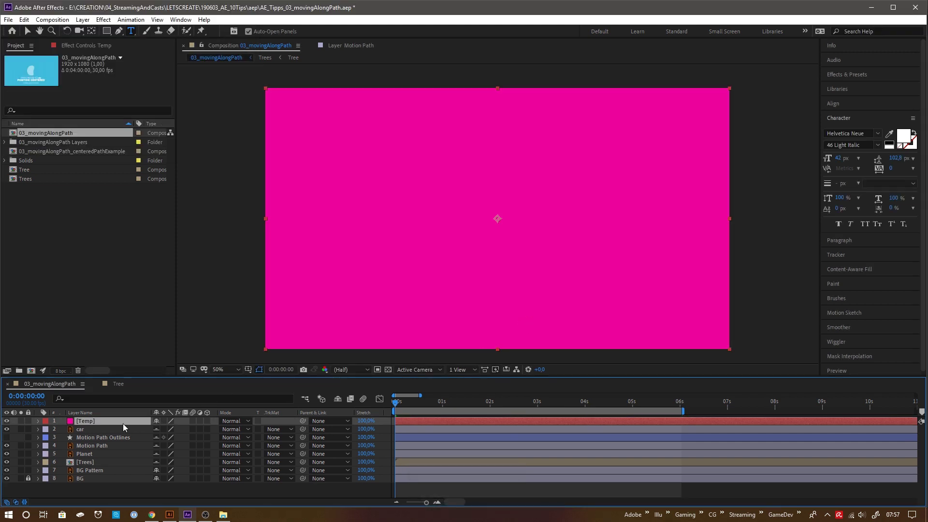
# Step: Paste the Illustrator path onto Temp as masks, then copy Mask 2's path
pyautogui.hotkey('ctrl', 'v')
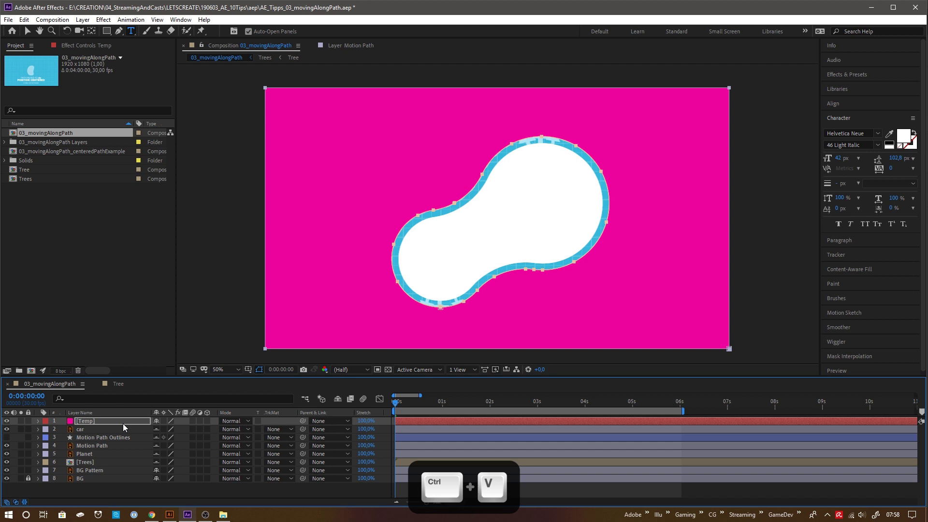
pyautogui.press('v')
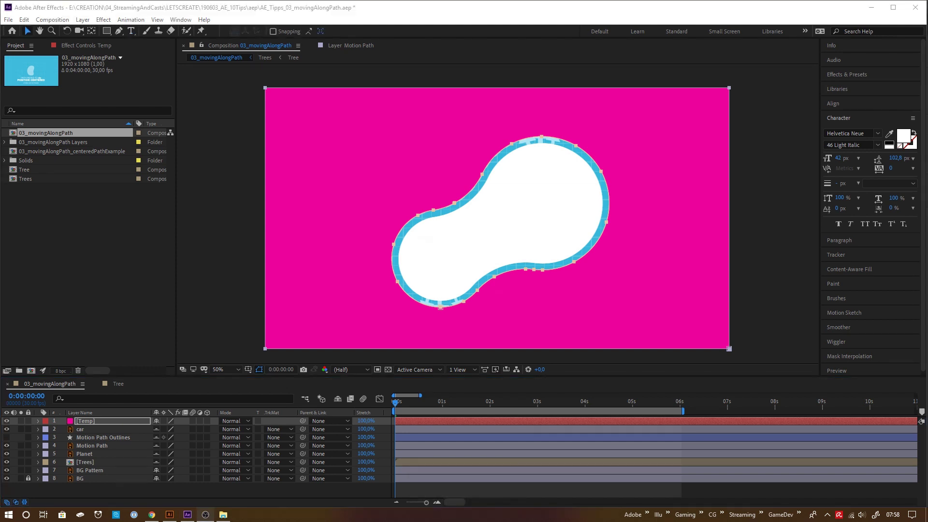
pyautogui.click(112, 420)
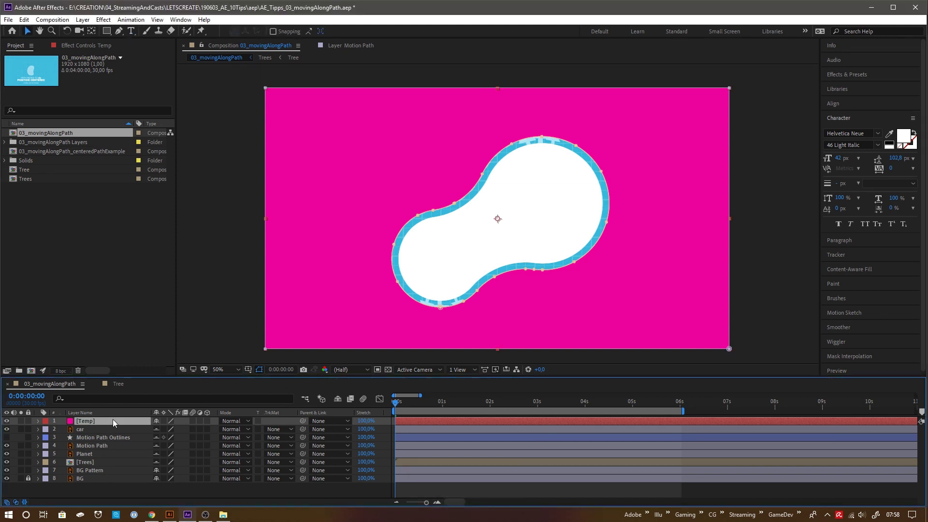
pyautogui.press('m')
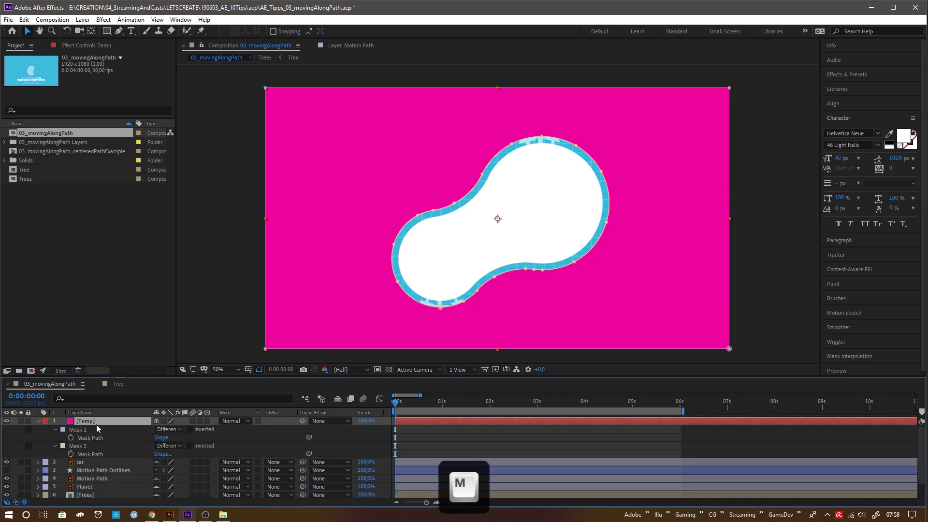
pyautogui.click(79, 446)
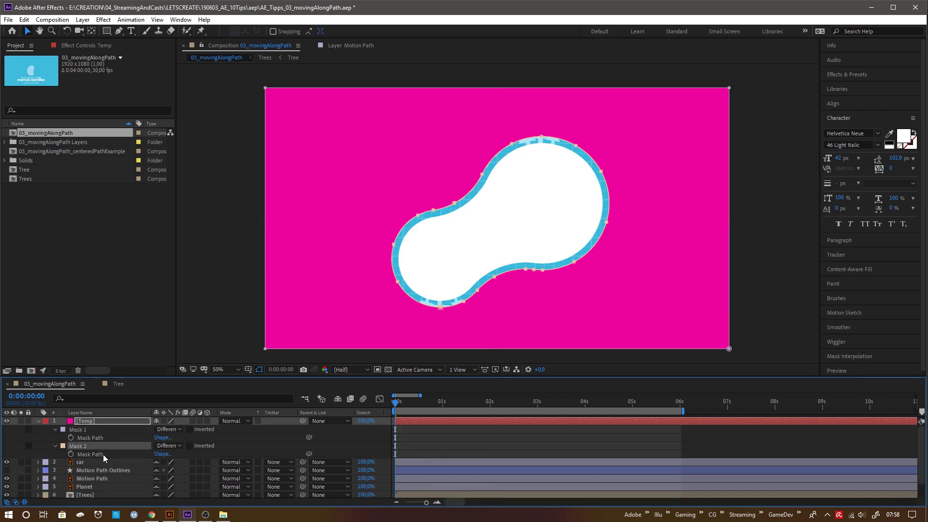
pyautogui.hotkey('ctrl', 'c')
pyautogui.click(100, 455)
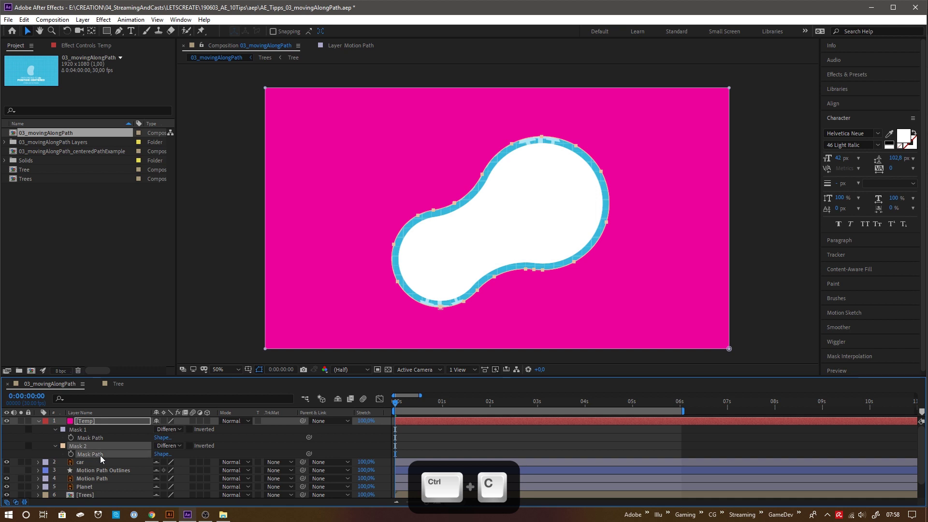
# Step: Hide the Temp solid and paste the mask path into the car's Position keyframes
pyautogui.click(38, 421)
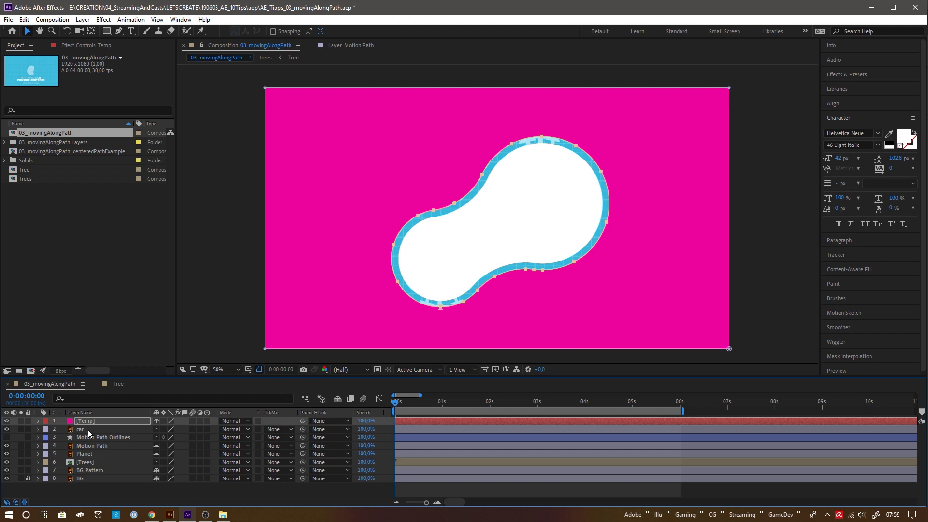
pyautogui.click(88, 430)
pyautogui.click(10, 422)
pyautogui.click(38, 429)
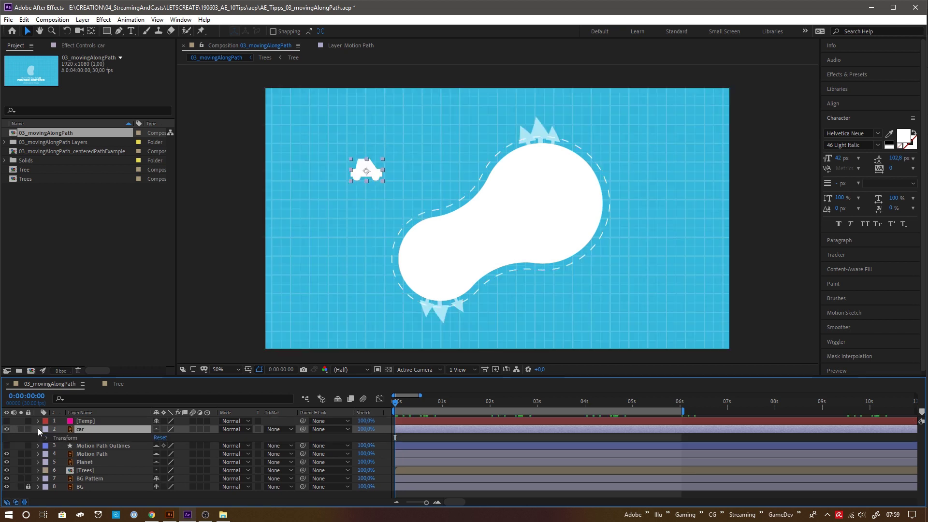
pyautogui.click(46, 438)
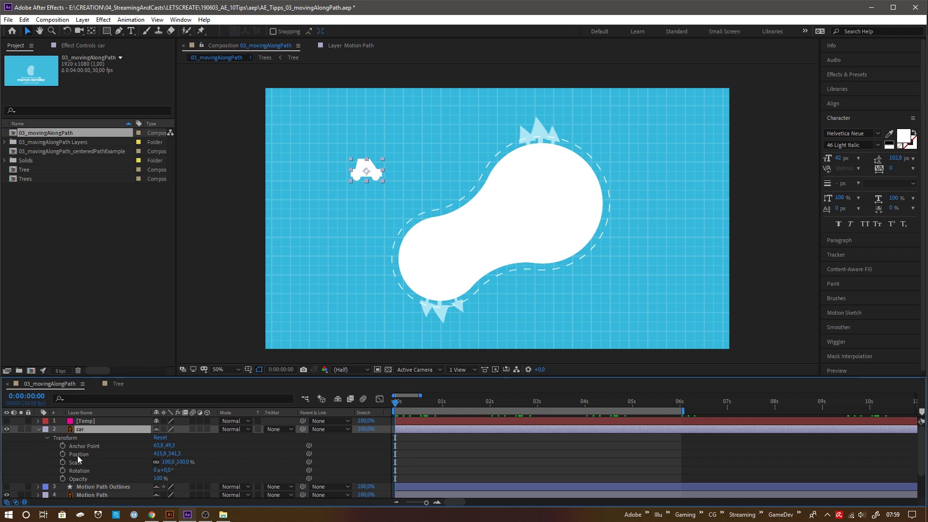
pyautogui.click(63, 454)
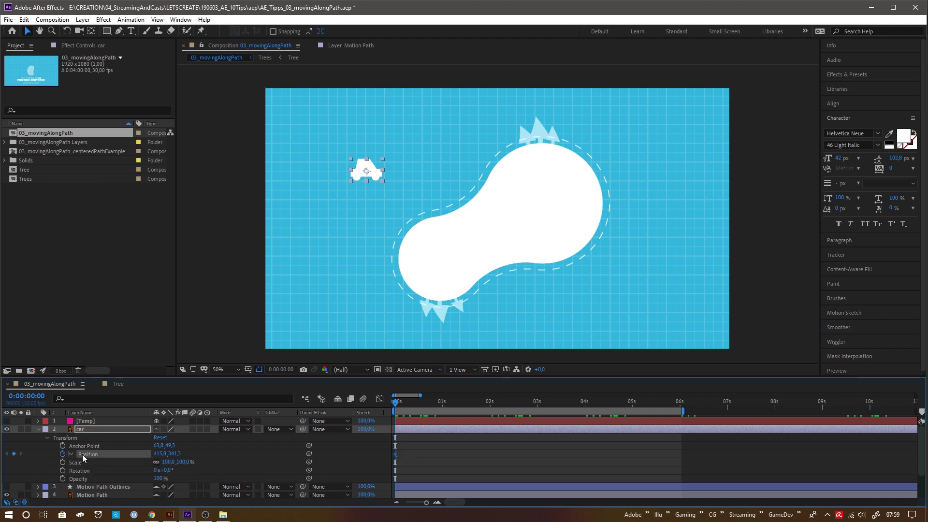
pyautogui.hotkey('ctrl', 'v')
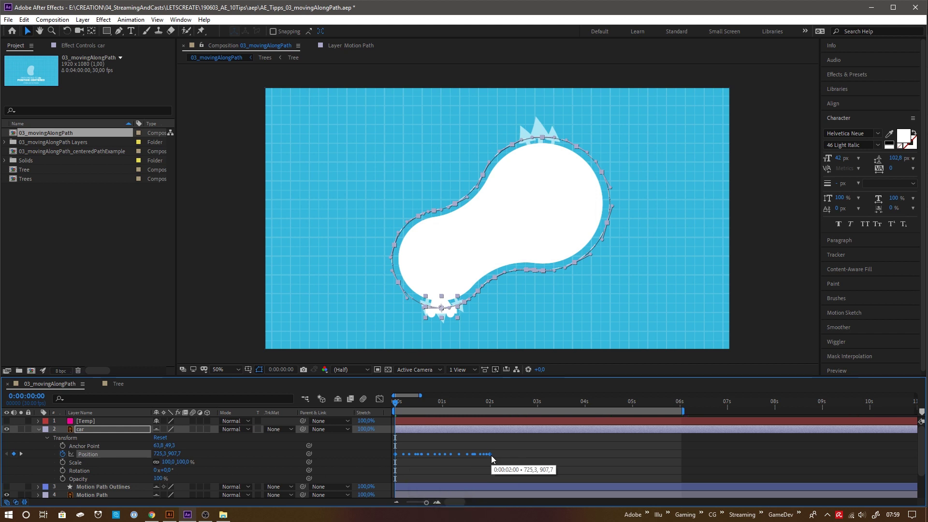
# Step: Stretch the car's path keyframes to end at six seconds and preview the drive from the start
pyautogui.click(507, 454)
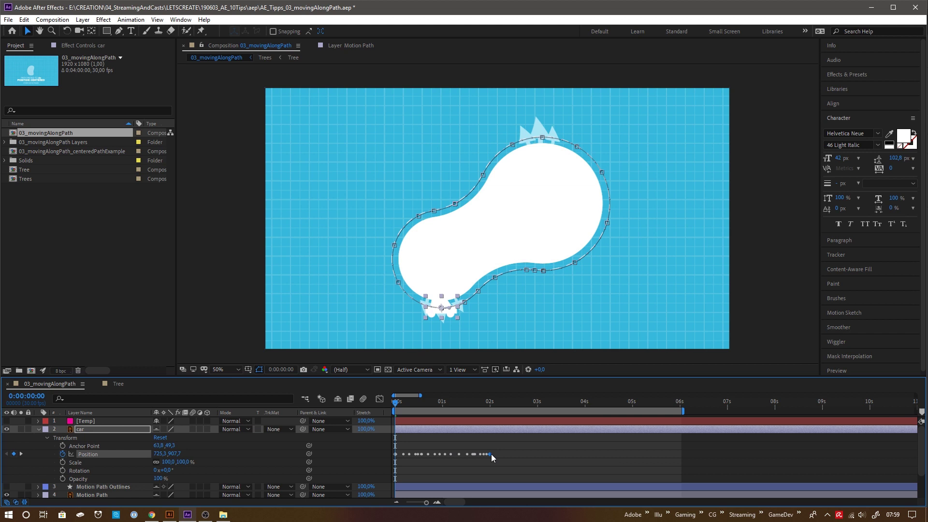
pyautogui.moveTo(491, 454); pyautogui.dragTo(680, 454)
pyautogui.click(679, 402)
pyautogui.press('Home')
pyautogui.click(860, 121)
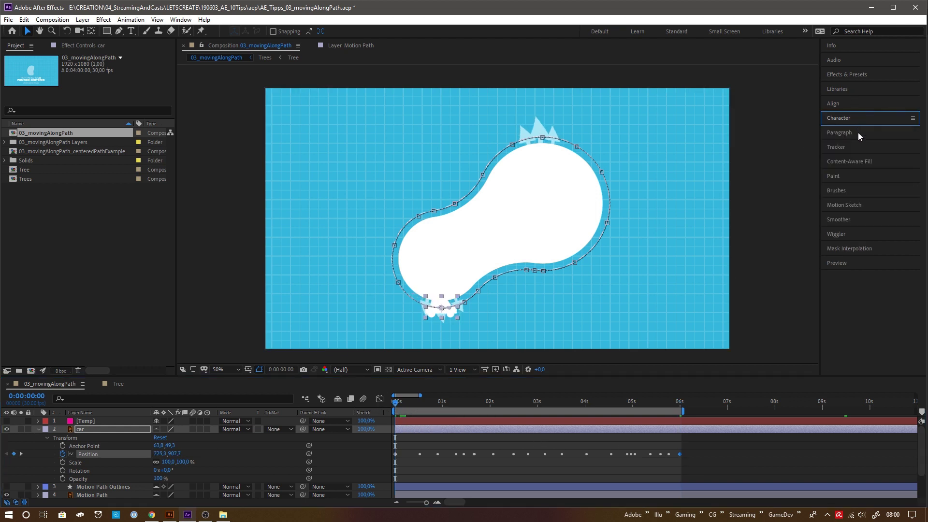
pyautogui.click(866, 261)
pyautogui.click(869, 276)
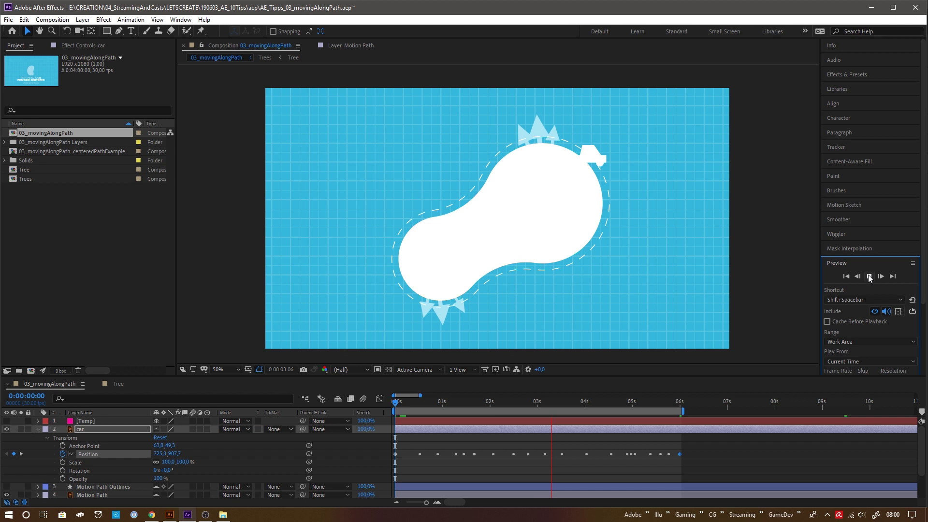
# Step: Delete the Temp layer, auto-orient the car layer along its path, and preview
pyautogui.click(114, 420)
pyautogui.press('Delete')
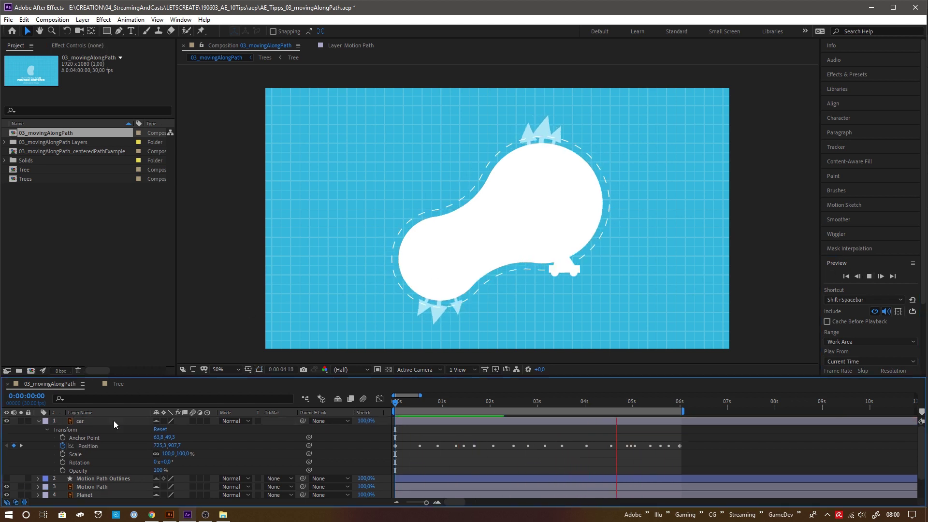
pyautogui.rightClick(100, 420)
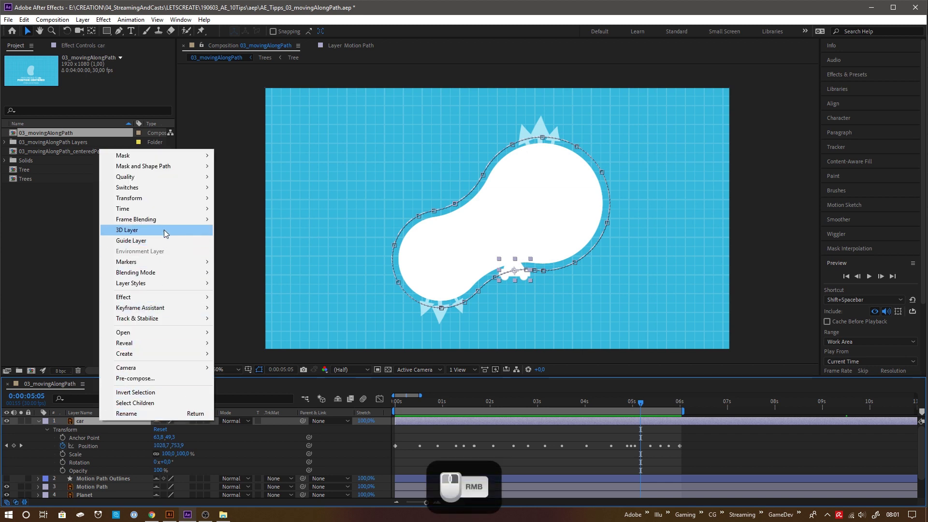
pyautogui.moveTo(158, 201)
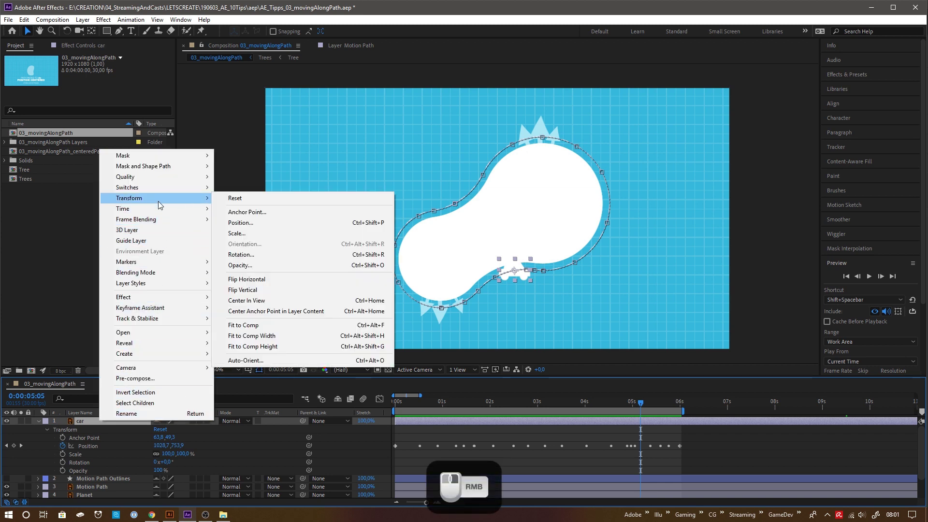
pyautogui.click(283, 362)
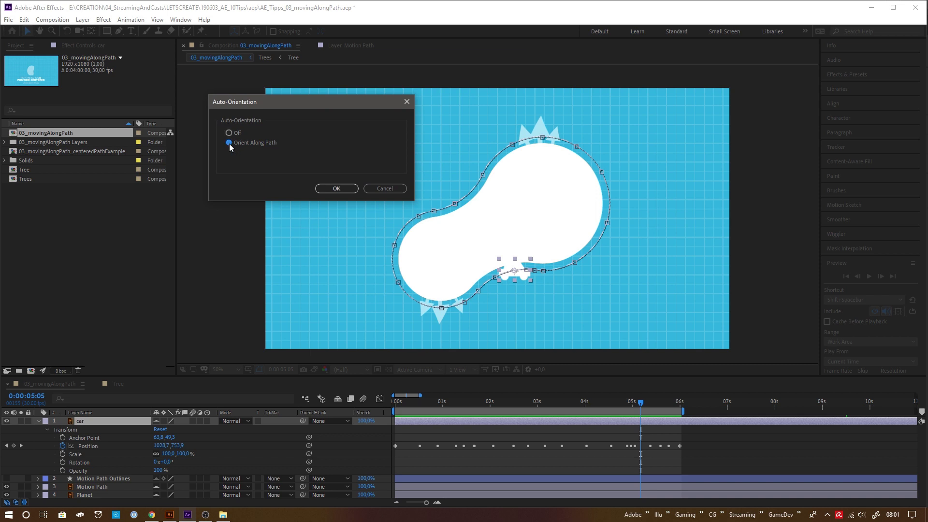
pyautogui.click(325, 191)
pyautogui.click(869, 276)
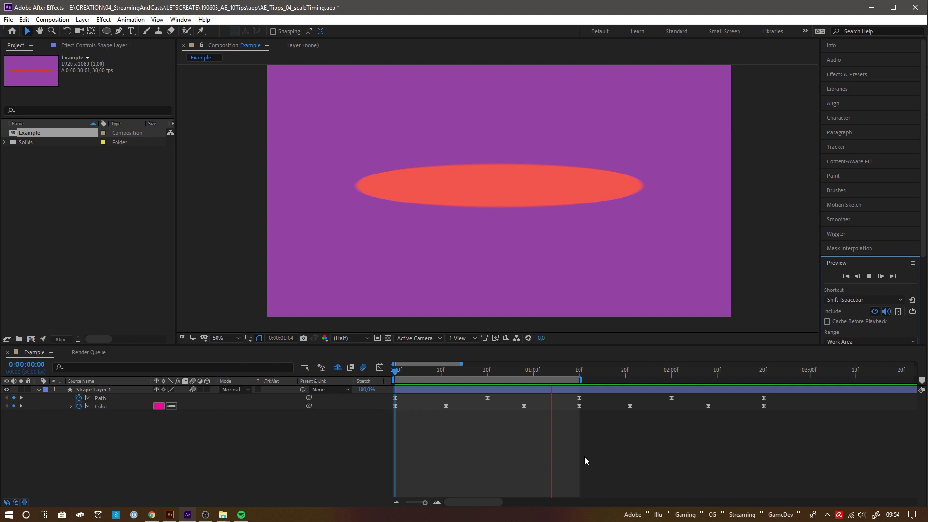
# Step: Compress the ellipse's Path and Color keyframes into a shorter span and replay from the start
pyautogui.press('space')
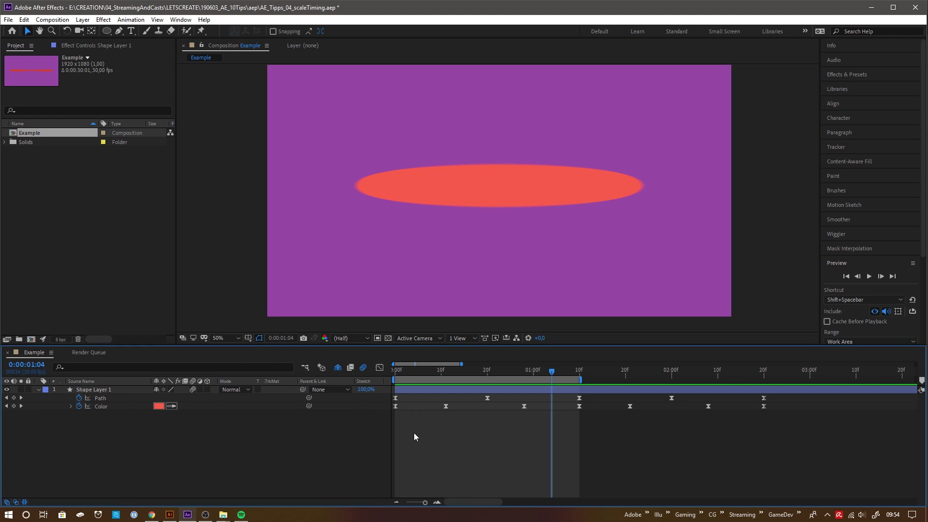
pyautogui.moveTo(395, 428)
pyautogui.mouseDown()
pyautogui.moveTo(486, 396)
pyautogui.moveTo(775, 396)
pyautogui.mouseUp()
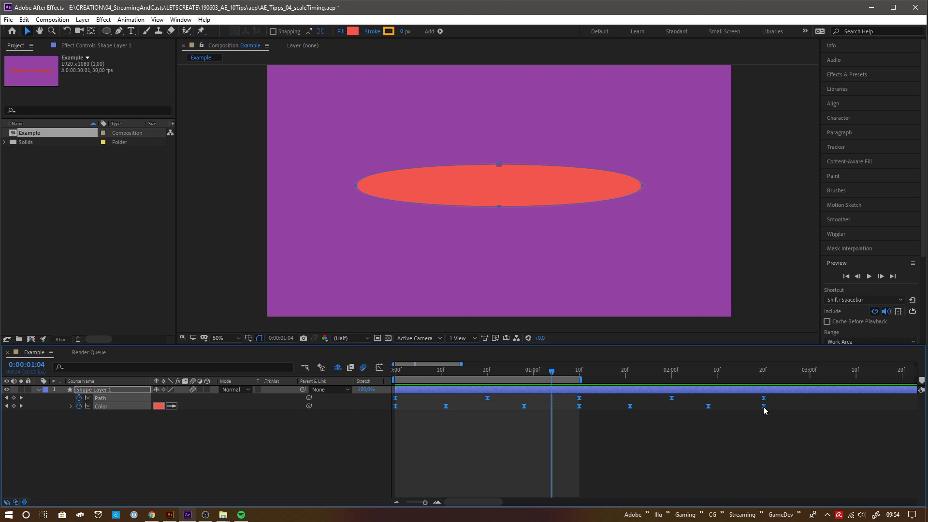
pyautogui.moveTo(764, 407); pyautogui.dragTo(579, 415)
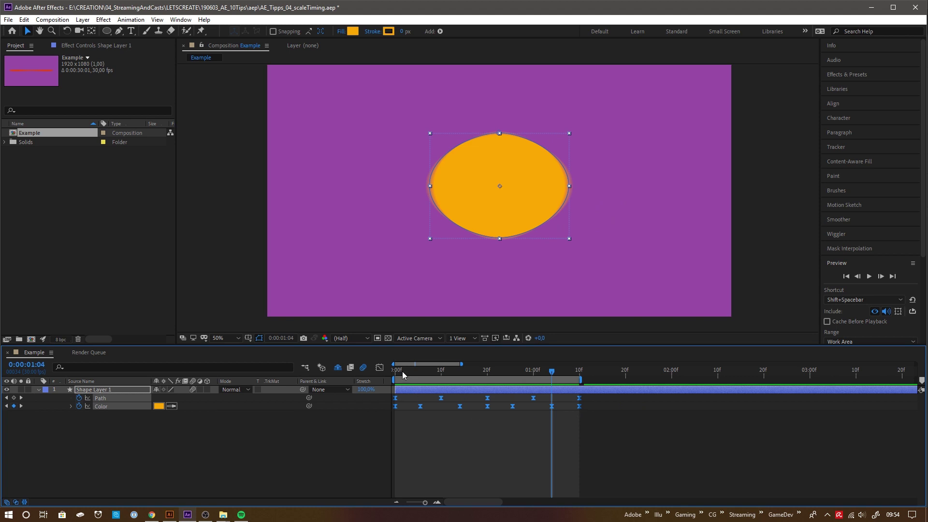
pyautogui.moveTo(402, 371); pyautogui.dragTo(387, 375)
pyautogui.press('space')
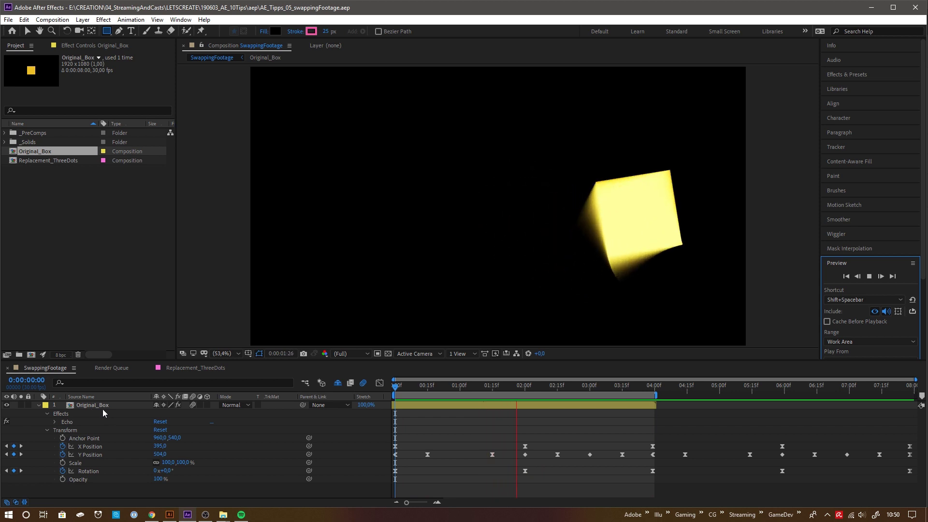
# Step: Swap Original_Box for Replacement_ThreeDots, keeping its Position and Rotation keyframes, and preview
pyautogui.press('space')
pyautogui.click(101, 405)
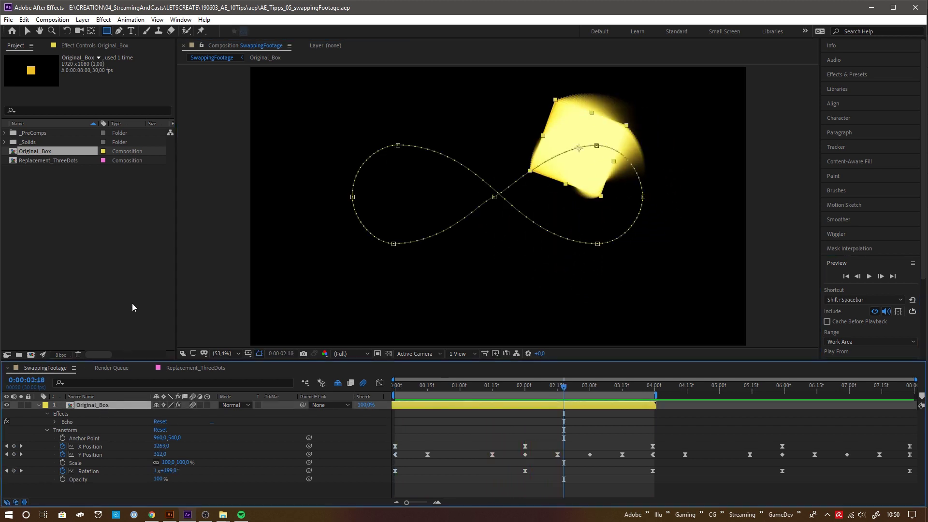
pyautogui.moveTo(68, 166); pyautogui.dragTo(120, 404)
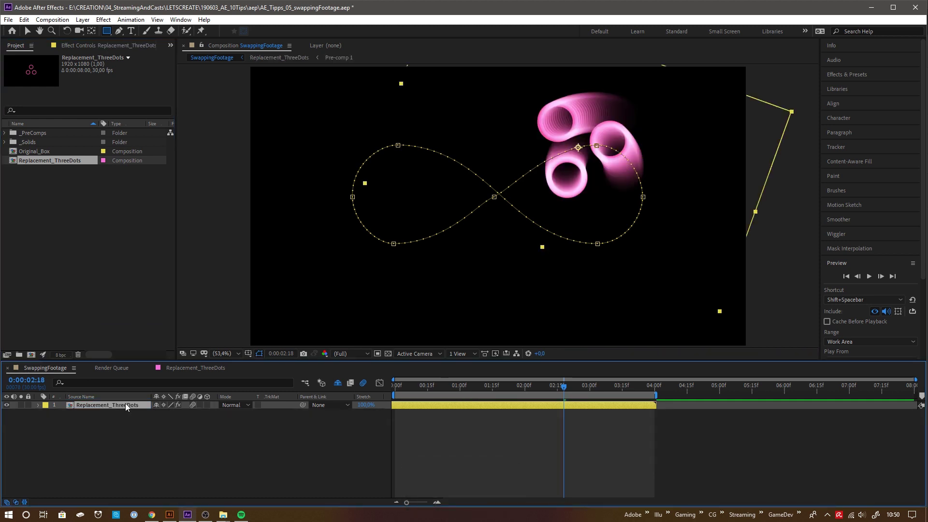
pyautogui.press('u')
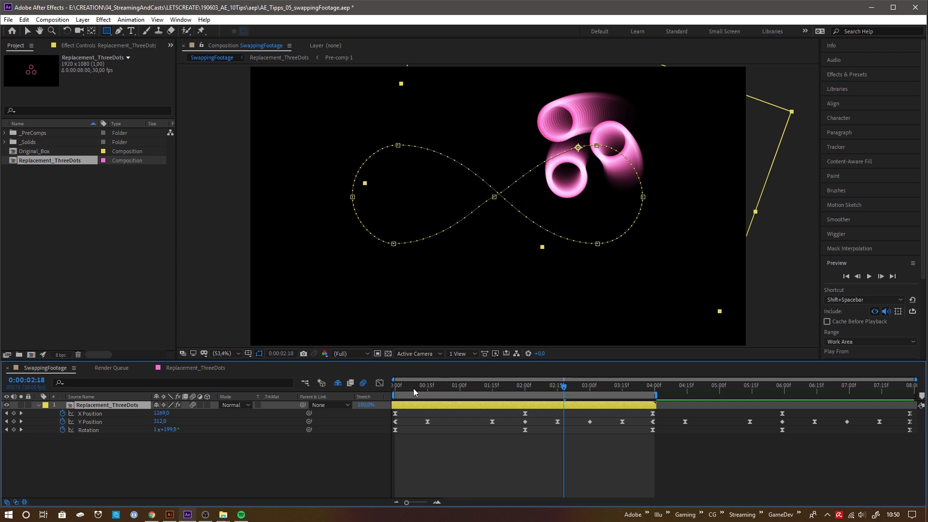
pyautogui.press('space')
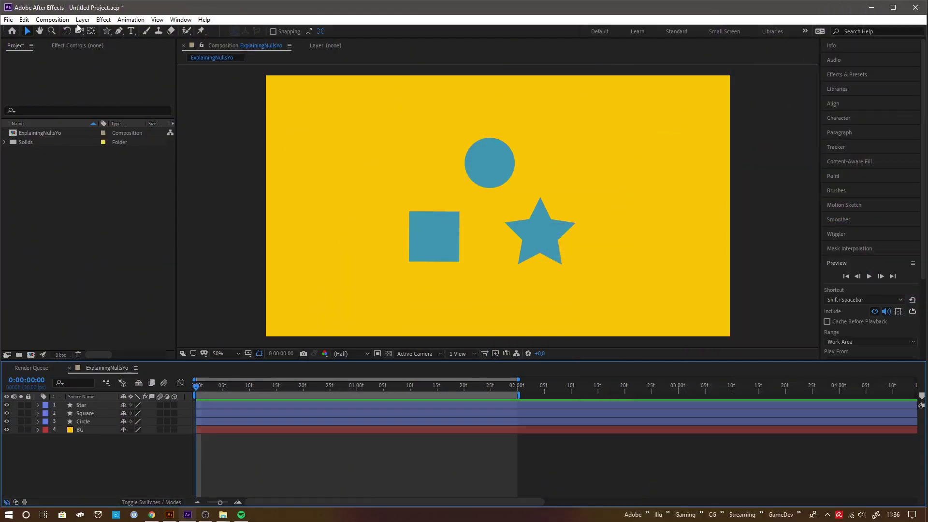
# Step: Add a new Null Object layer to the ExplainingNullsYo comp
pyautogui.click(82, 19)
pyautogui.moveTo(125, 31)
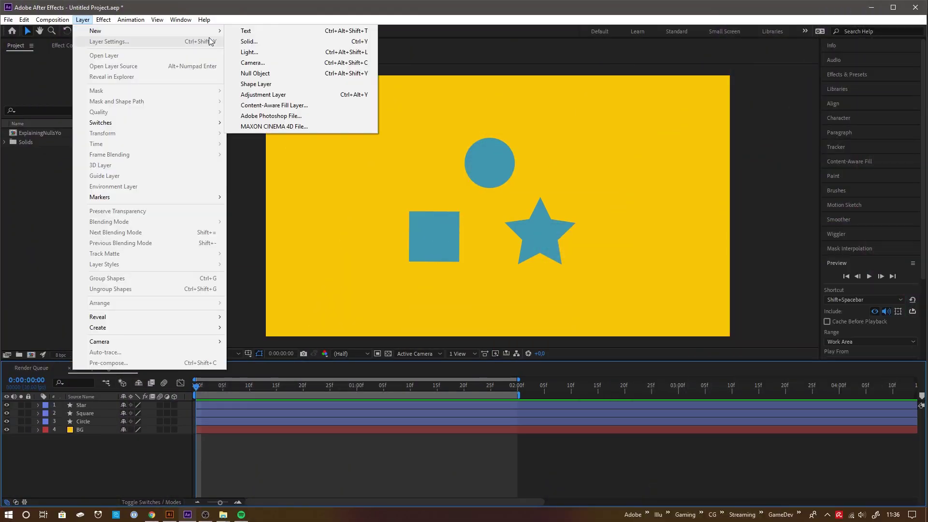
pyautogui.click(296, 72)
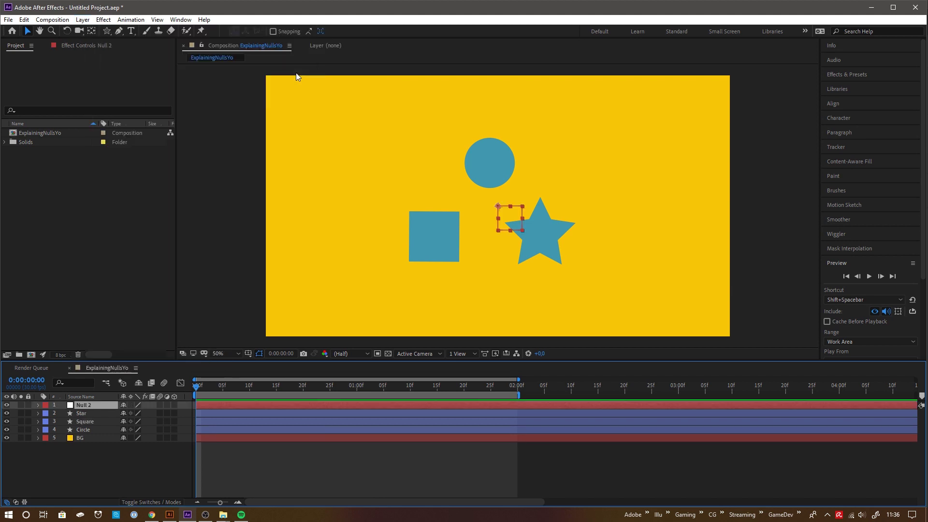
# Step: Keyframe Null 2's Position over two seconds, lowering the middle key to 960,680
pyautogui.press('p')
pyautogui.click(356, 390)
pyautogui.hotkey('alt', 'shift', 'p')
pyautogui.click(517, 391)
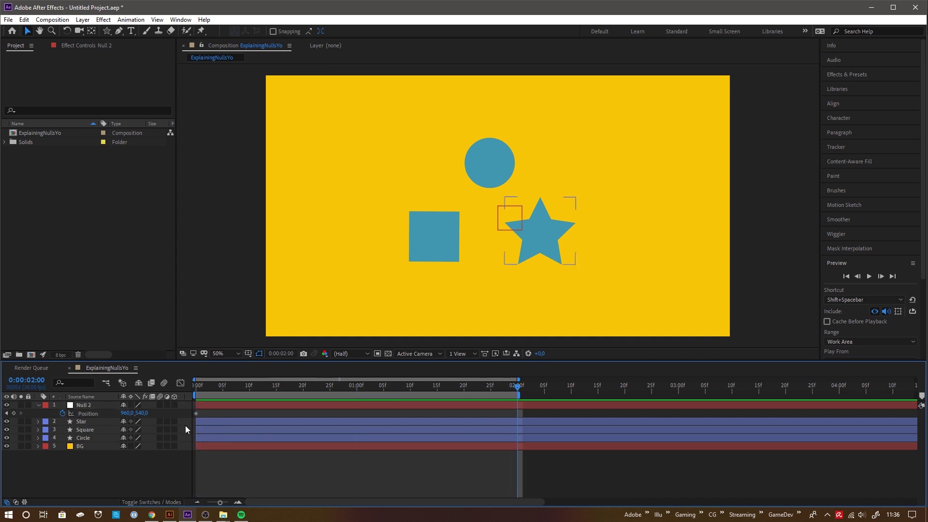
pyautogui.hotkey('alt', 'shift', 'p')
pyautogui.click(357, 390)
pyautogui.click(276, 391)
pyautogui.click(437, 391)
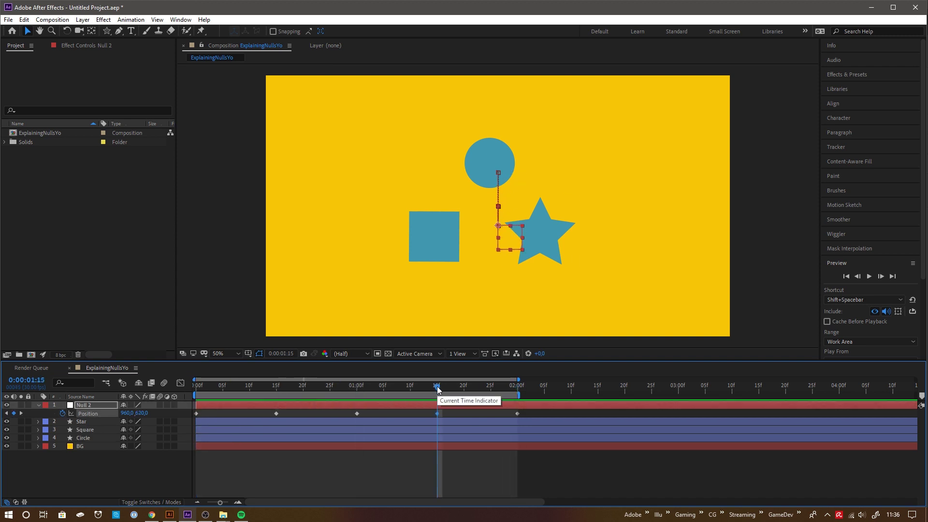
pyautogui.click(358, 414)
pyautogui.press('Delete')
# Step: Add a Rotation keyframe to Null 2 at the 2-second mark
pyautogui.press('k')
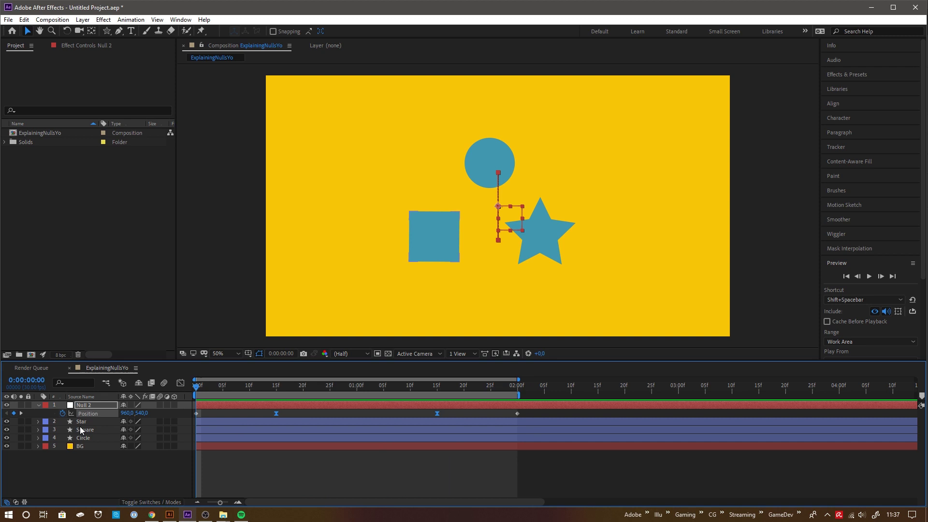
pyautogui.press('r')
pyautogui.click(124, 414)
# Step: Show the Parent & Link column in the timeline
pyautogui.rightClick(180, 400)
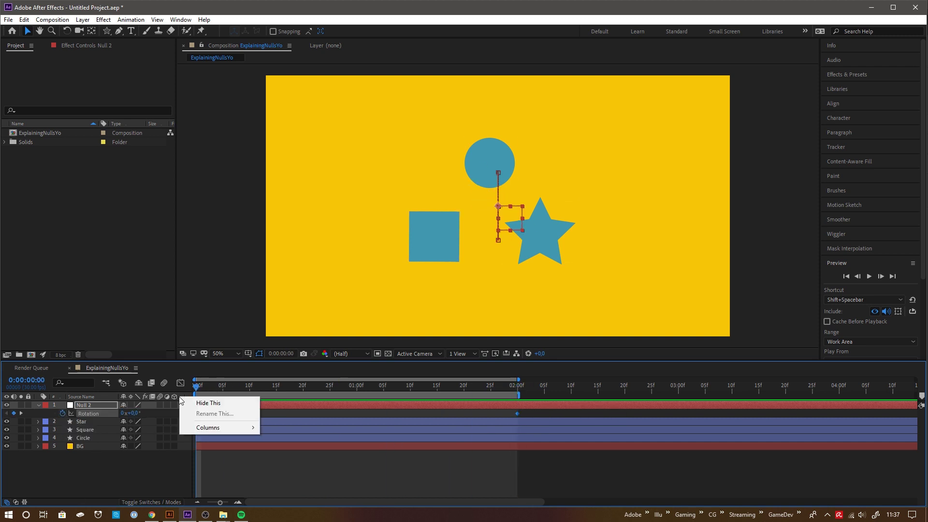
pyautogui.moveTo(210, 428)
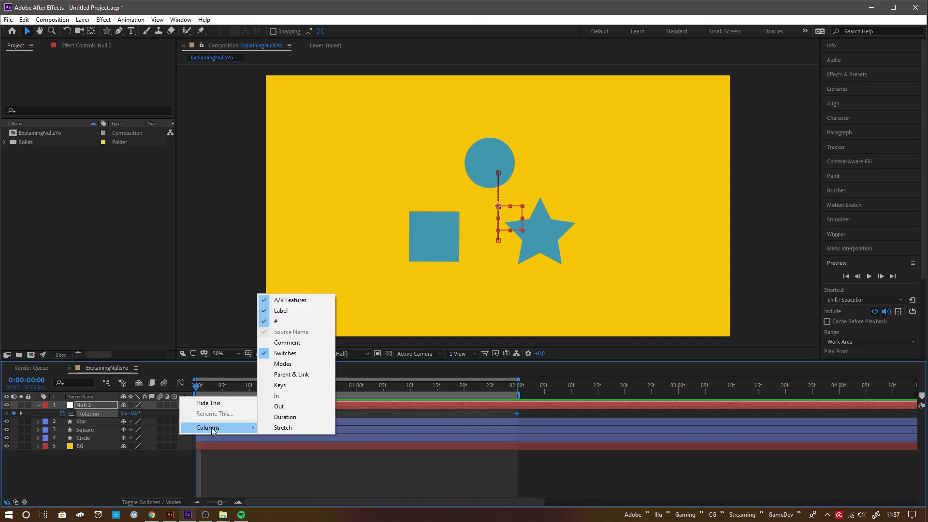
pyautogui.click(302, 380)
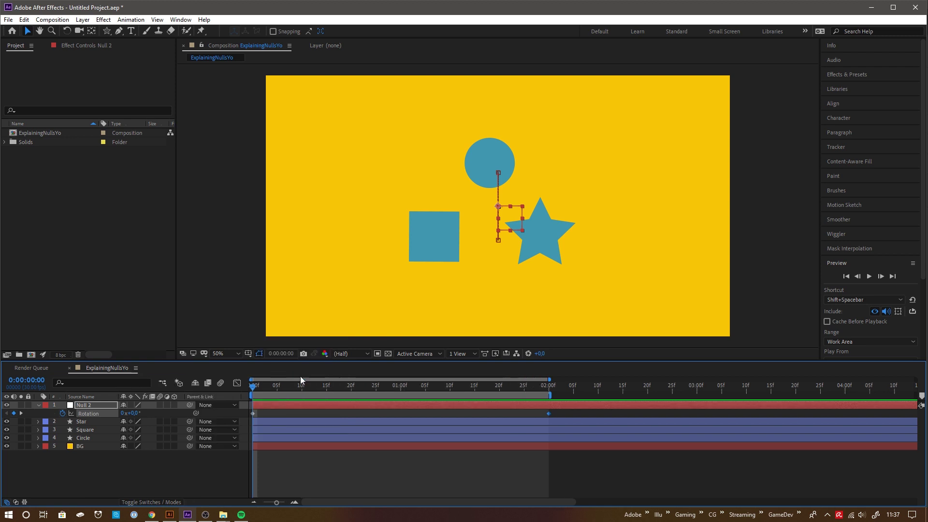
# Step: Parent the Star and Square layers to Null 2
pyautogui.click(98, 422)
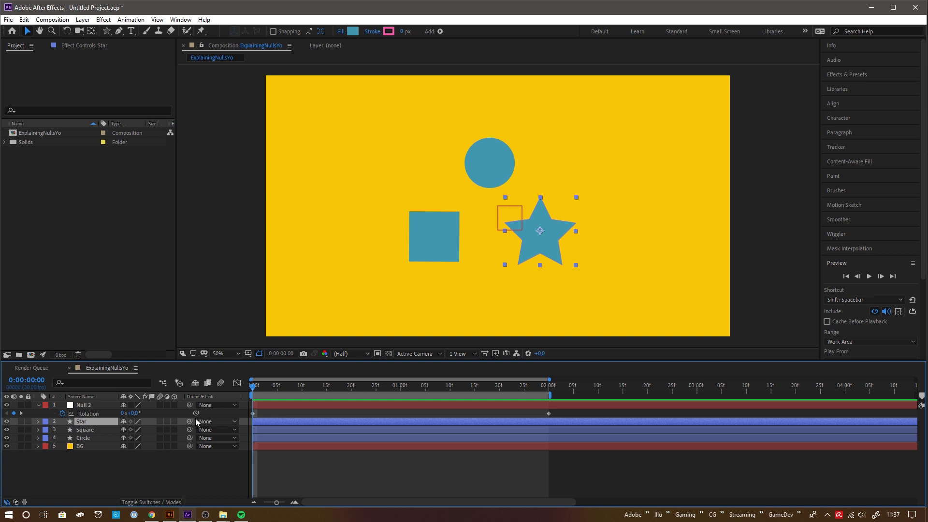
pyautogui.moveTo(189, 421); pyautogui.dragTo(90, 407)
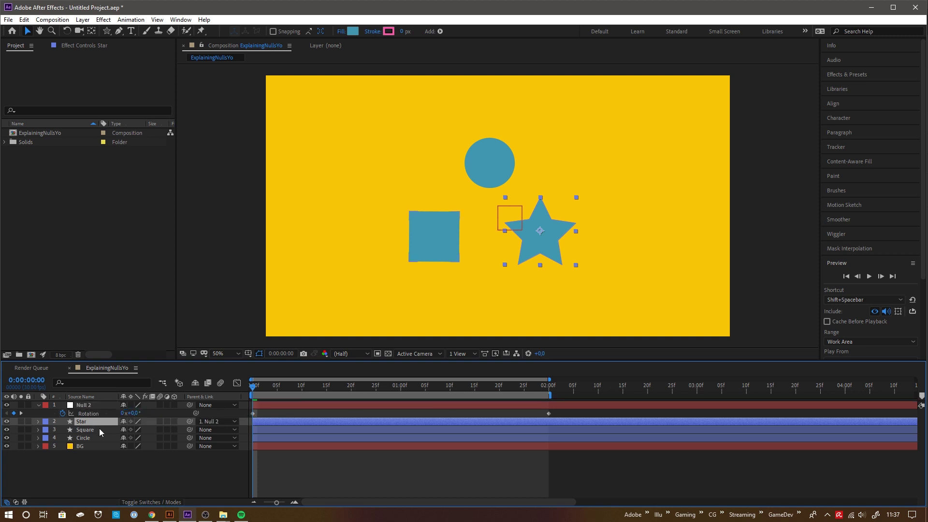
pyautogui.click(100, 429)
pyautogui.moveTo(188, 428); pyautogui.dragTo(92, 404)
# Step: Turn on motion blur for Star, Square and Circle and preview the orbit
pyautogui.click(111, 438)
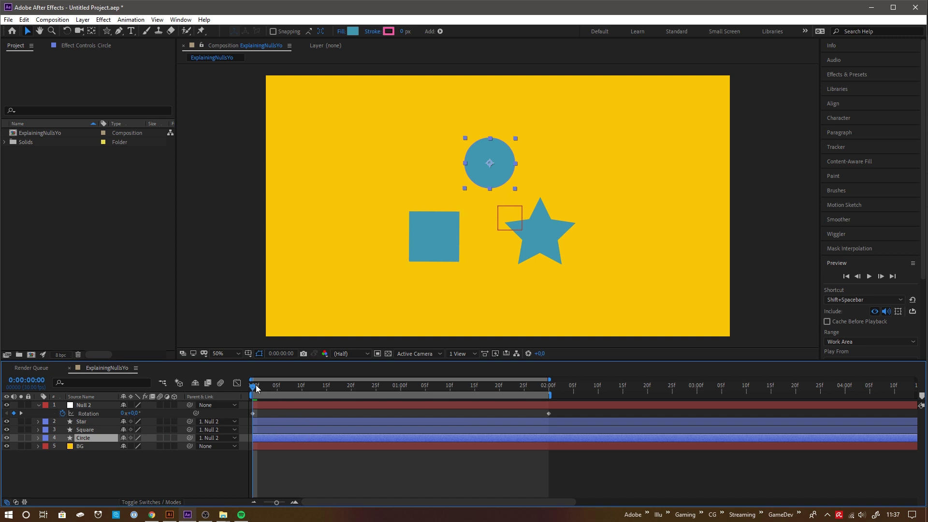
pyautogui.moveTo(256, 389); pyautogui.dragTo(222, 407)
pyautogui.moveTo(159, 422); pyautogui.dragTo(161, 436)
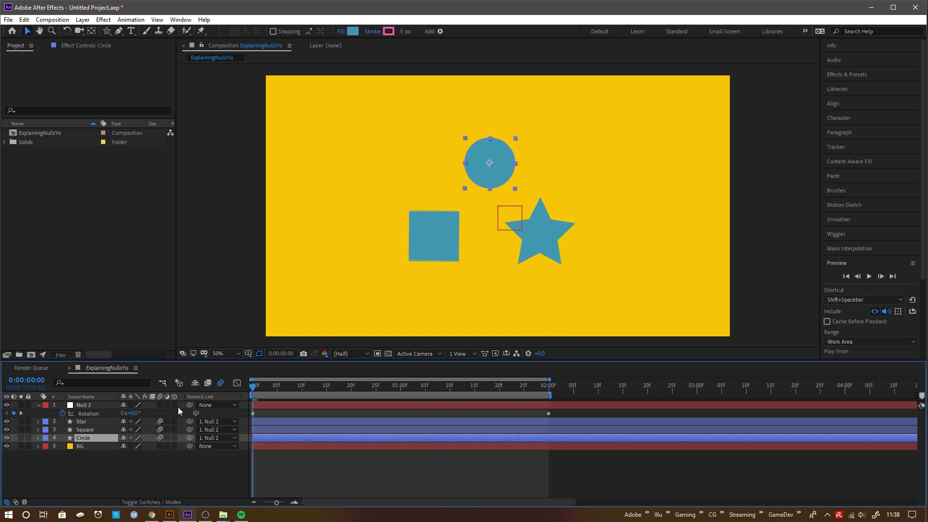
pyautogui.press('space')
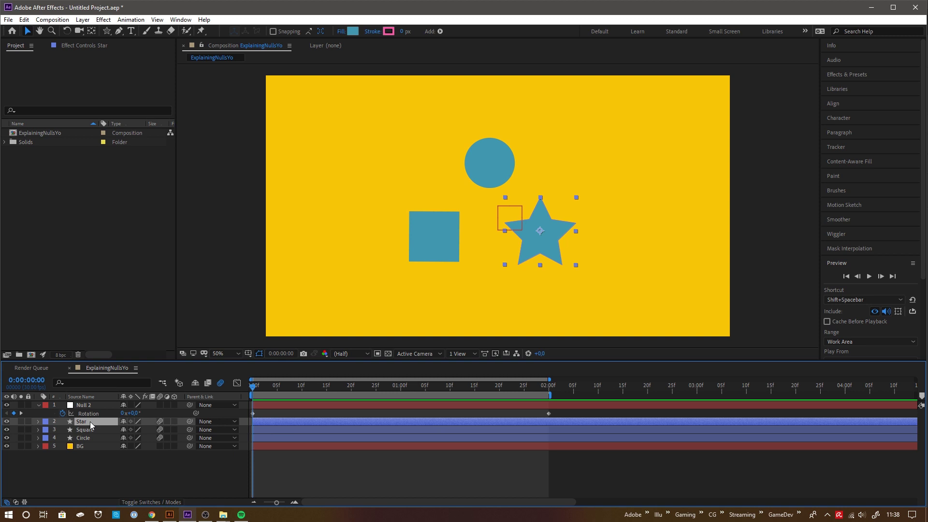
# Step: Link Star's Rotation to Null 2's Rotation and preview the spinning star
pyautogui.press('r')
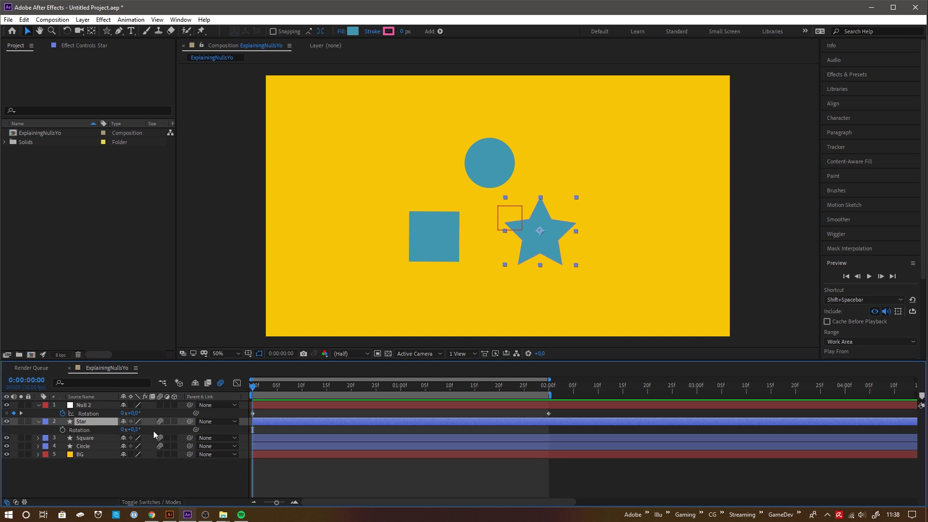
pyautogui.moveTo(196, 431); pyautogui.dragTo(97, 414)
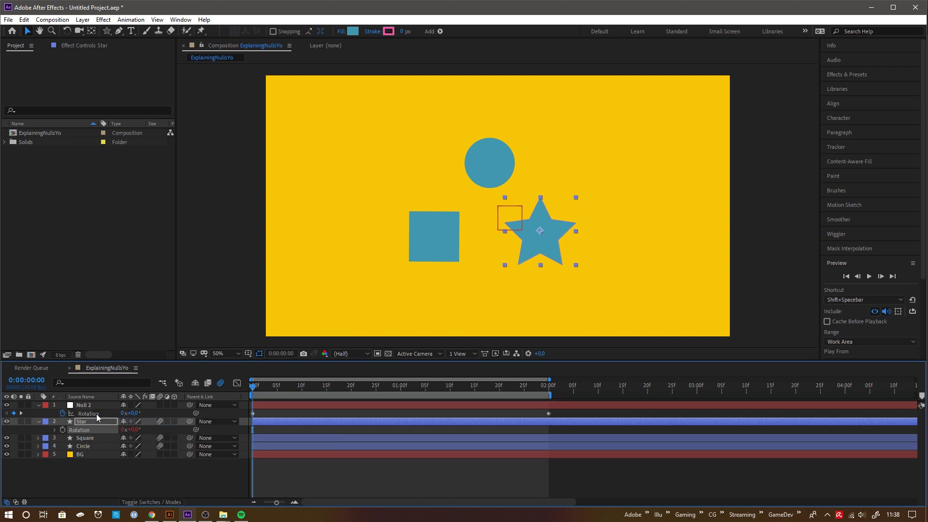
pyautogui.press('space')
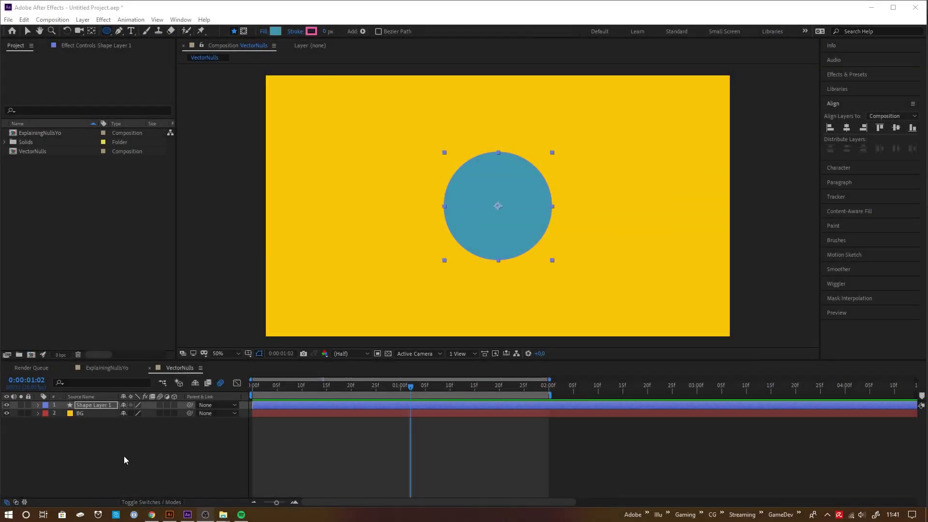
# Step: Convert Shape Layer 1's Ellipse Path 1 into an editable Bezier Path 1
pyautogui.click(38, 405)
pyautogui.click(37, 405)
pyautogui.click(47, 414)
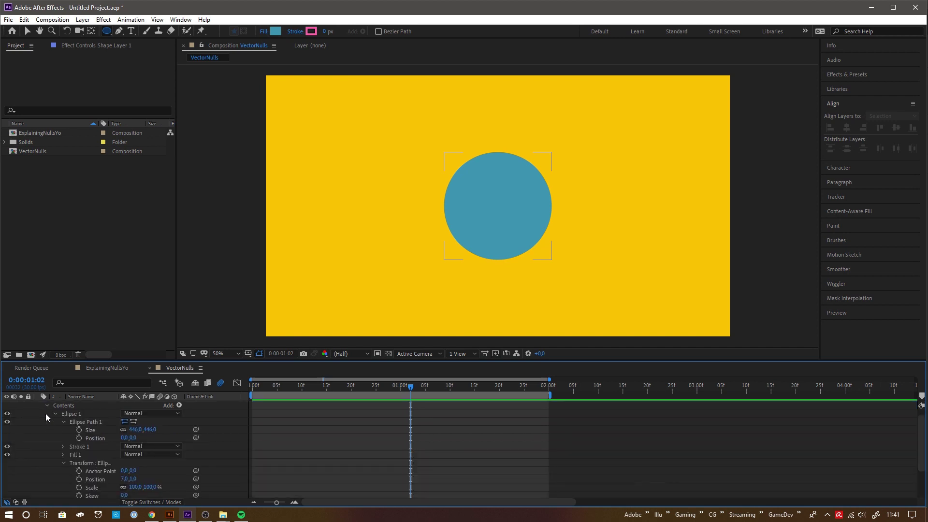
pyautogui.rightClick(74, 422)
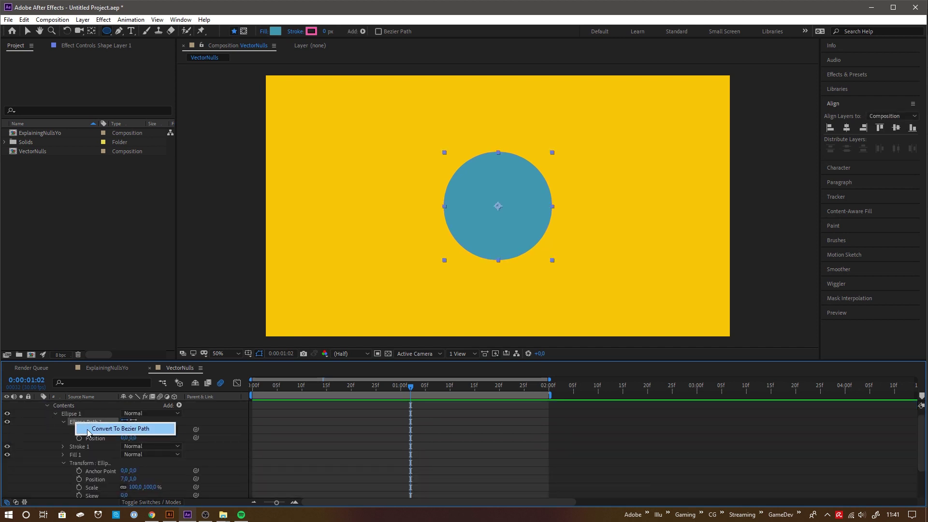
pyautogui.click(120, 429)
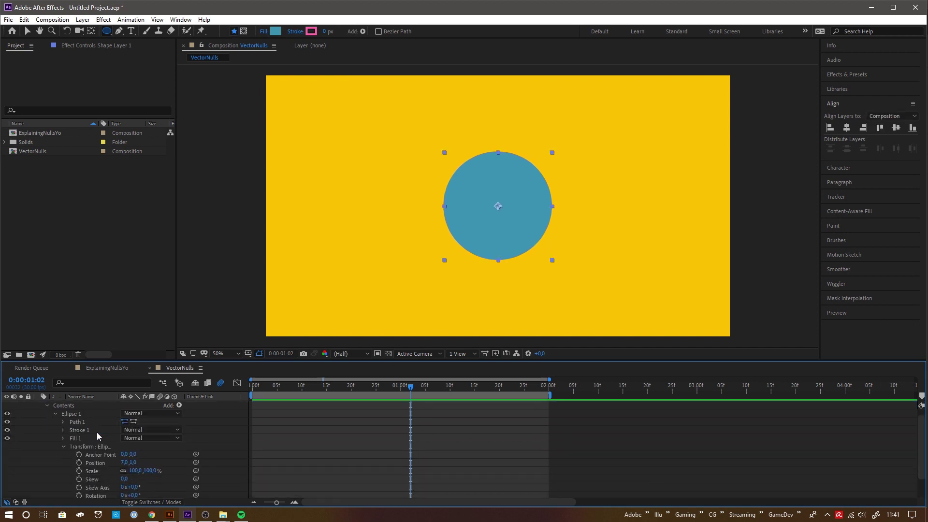
pyautogui.click(63, 422)
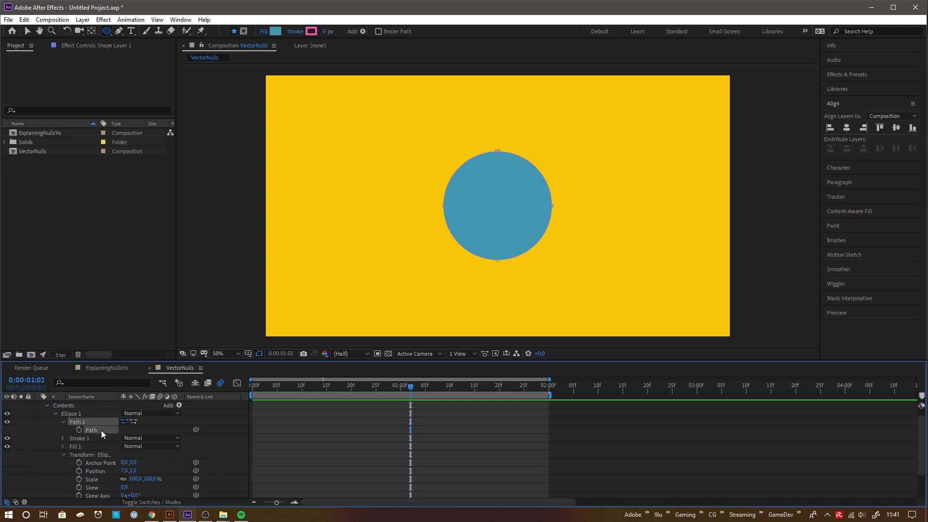
# Step: Launch the Create Nulls From Paths.jsx panel and move it aside
pyautogui.click(180, 19)
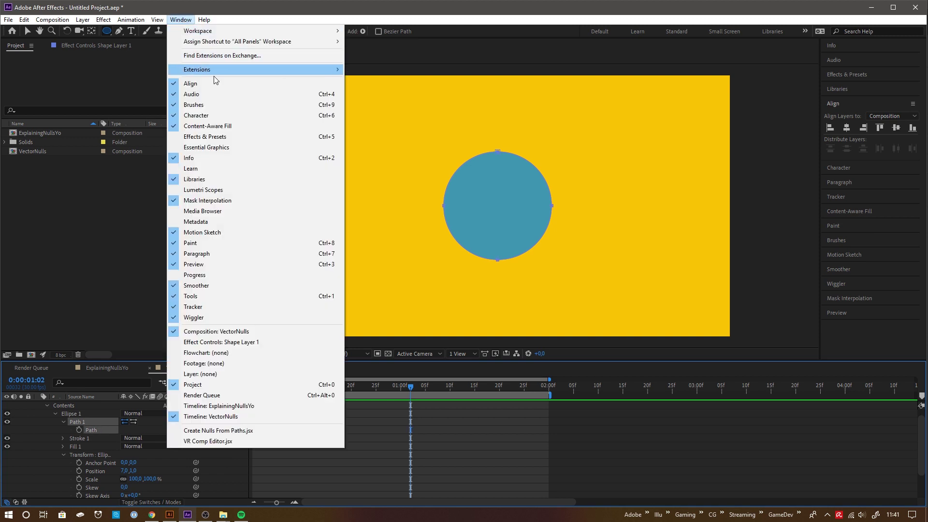
pyautogui.click(265, 431)
pyautogui.moveTo(202, 65); pyautogui.dragTo(280, 106)
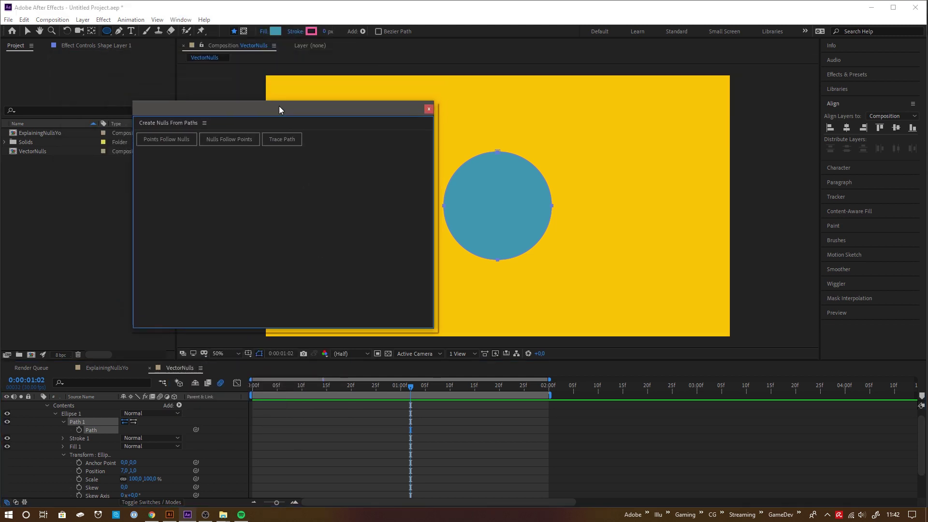
# Step: Create nulls for the circle's path points; label Null 5 pink, Null 6 aqua, Null 3 peach
pyautogui.click(185, 144)
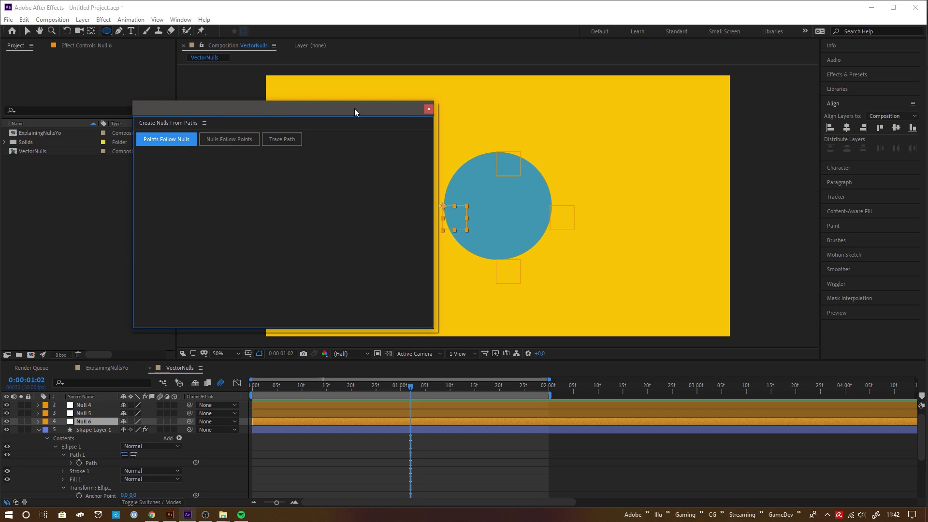
pyautogui.click(429, 109)
pyautogui.click(39, 430)
pyautogui.click(45, 421)
pyautogui.click(64, 298)
pyautogui.click(45, 429)
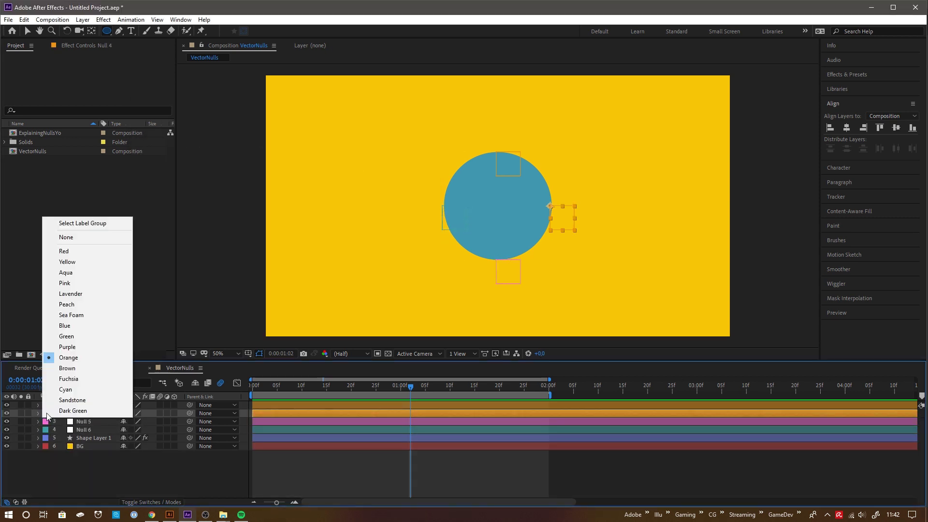
pyautogui.click(66, 272)
pyautogui.click(45, 405)
pyautogui.click(67, 295)
# Step: At 1 second, pull Nulls 4 and 6 outward and Nulls 3 and 5 inward into a bowtie
pyautogui.click(83, 430)
pyautogui.keyDown('shift'); pyautogui.click(83, 405); pyautogui.keyUp('shift')
pyautogui.press('p')
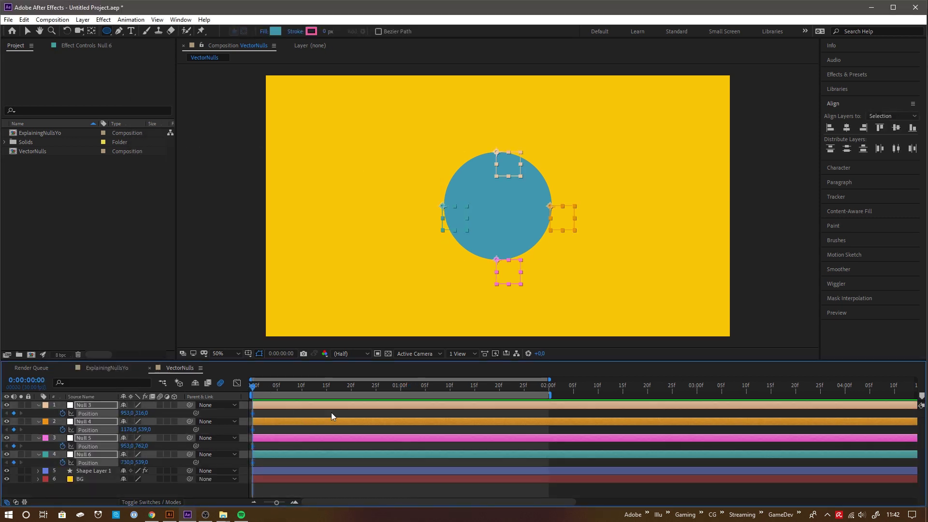
pyautogui.press('v')
pyautogui.click(497, 203)
pyautogui.moveTo(563, 226); pyautogui.dragTo(633, 226)
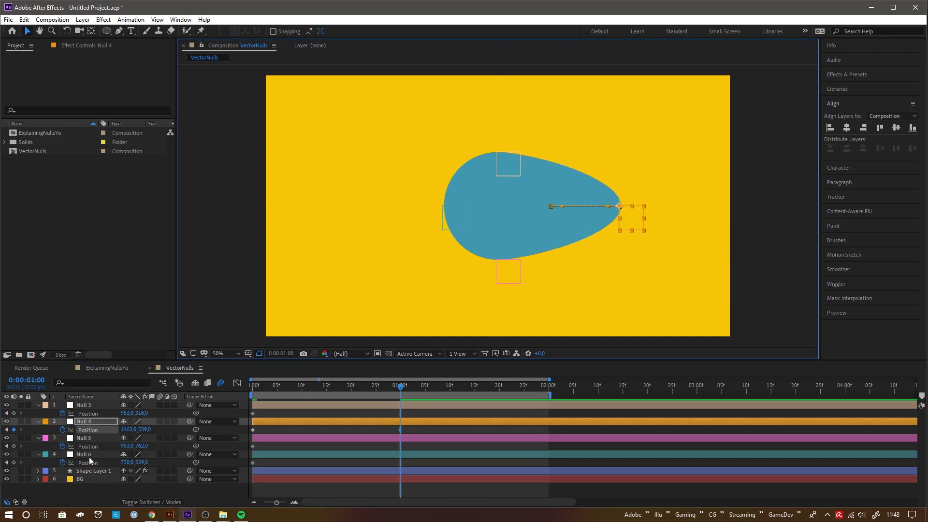
pyautogui.moveTo(463, 236); pyautogui.dragTo(390, 235)
pyautogui.click(516, 176)
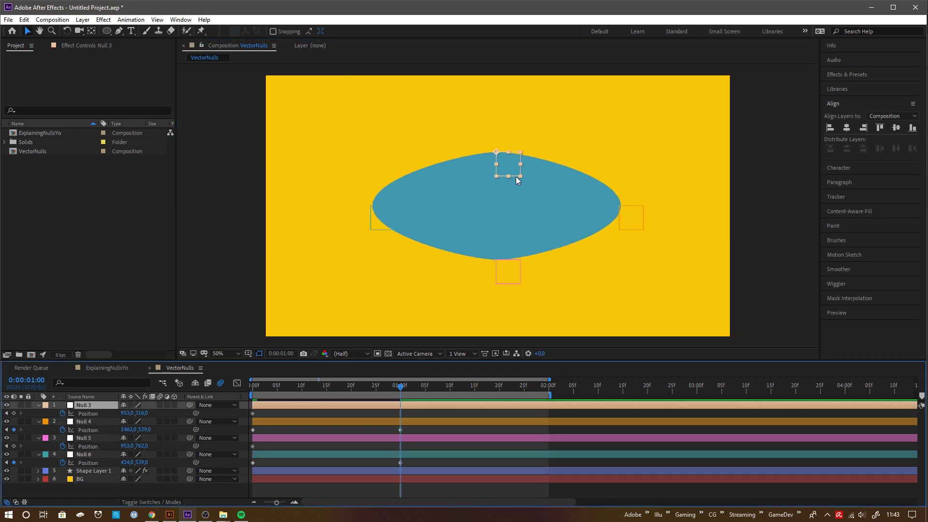
pyautogui.moveTo(516, 176); pyautogui.dragTo(515, 212)
pyautogui.moveTo(517, 283); pyautogui.dragTo(516, 242)
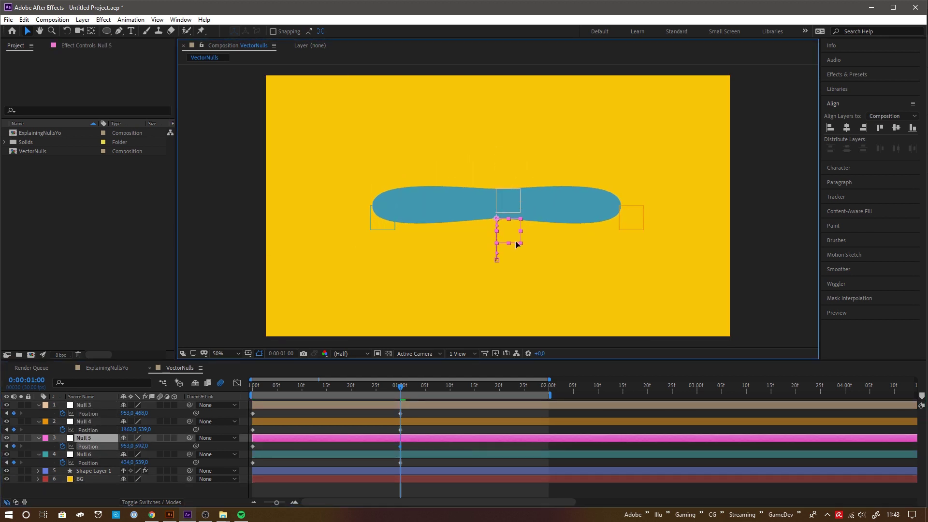
# Step: Copy the starting position keys to 2 seconds, apply Easy Ease, and preview
pyautogui.hotkey('shift', 'End')
pyautogui.moveTo(271, 428); pyautogui.dragTo(252, 446)
pyautogui.hotkey('ctrl', 'c')
pyautogui.hotkey('ctrl', 'v')
pyautogui.press('F9')
pyautogui.press('space')
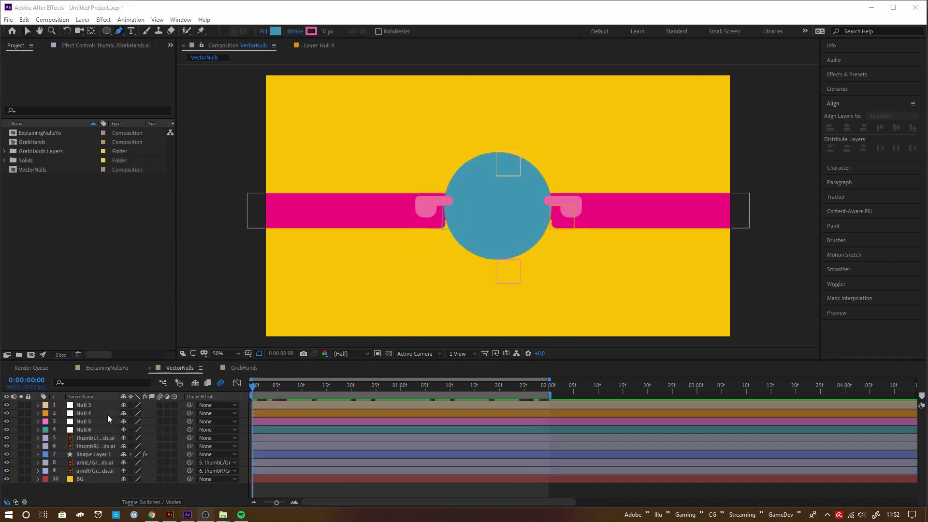
# Step: Parent the right thumb to Null 4 and the left thumb to Null 6, then preview
pyautogui.click(97, 445)
pyautogui.moveTo(190, 446); pyautogui.dragTo(92, 412)
pyautogui.click(94, 438)
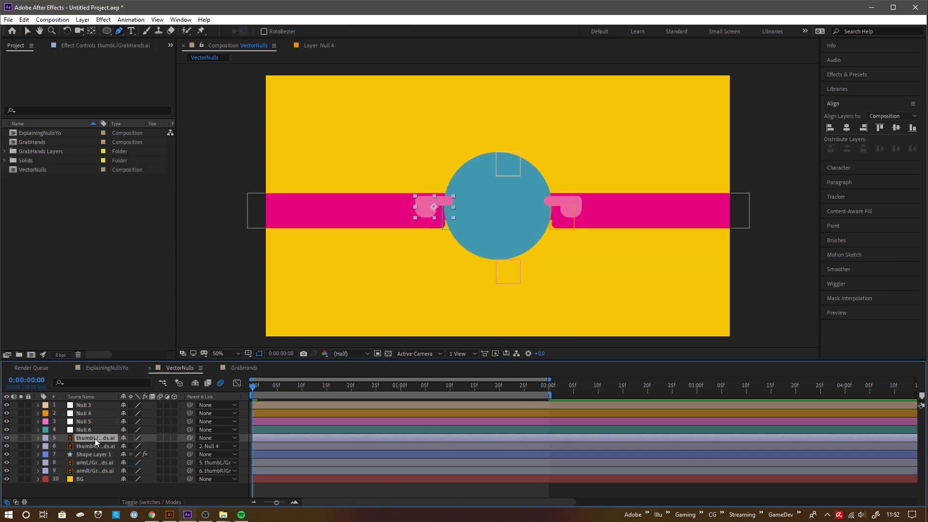
pyautogui.moveTo(190, 438); pyautogui.dragTo(102, 429)
pyautogui.press('space')
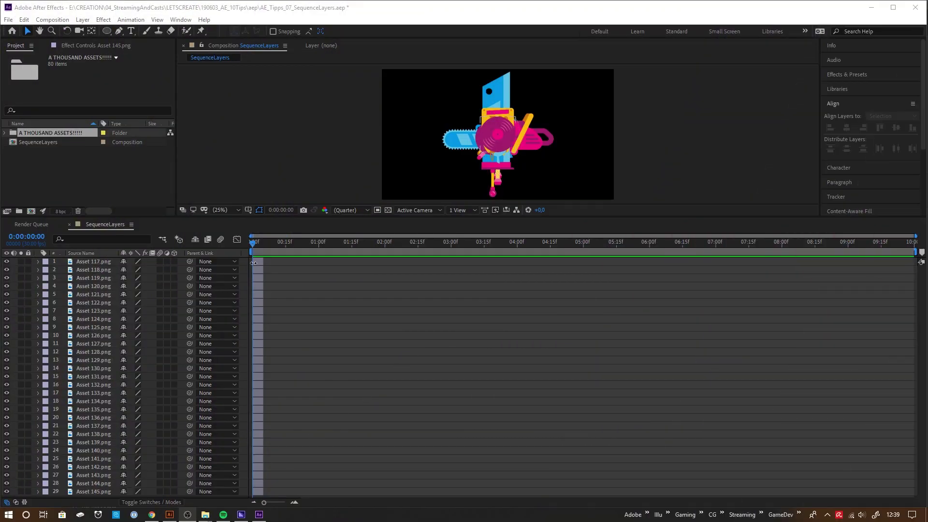
# Step: Nudge Asset 144.png later, then select all 29 asset layers from 117 to 145 for Keyframe Assistant
pyautogui.click(258, 483)
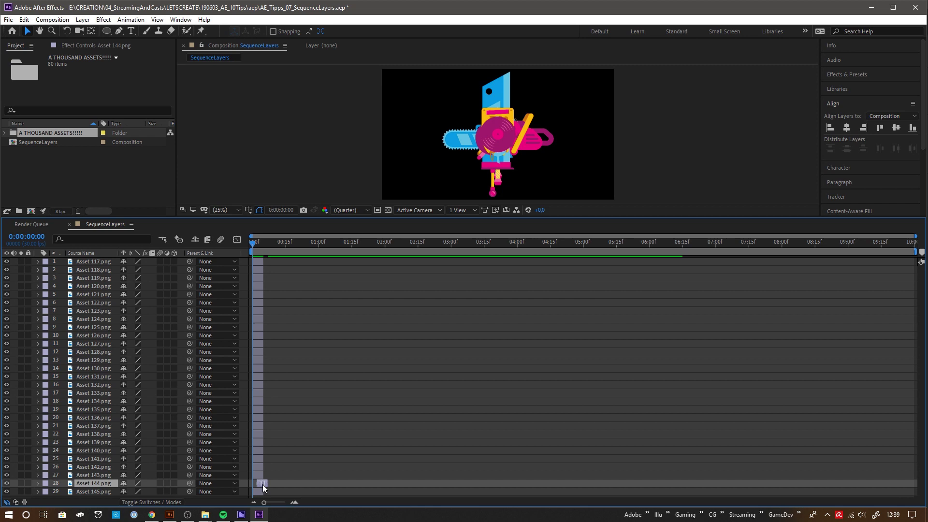
pyautogui.moveTo(262, 485); pyautogui.dragTo(297, 467)
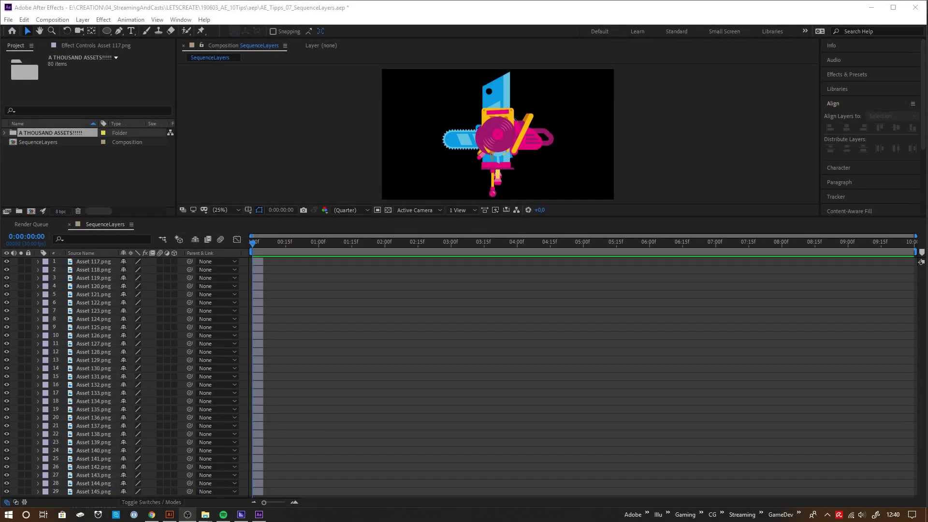
pyautogui.click(101, 492)
pyautogui.keyDown('shift'); pyautogui.click(99, 260); pyautogui.keyUp('shift')
pyautogui.rightClick(259, 495)
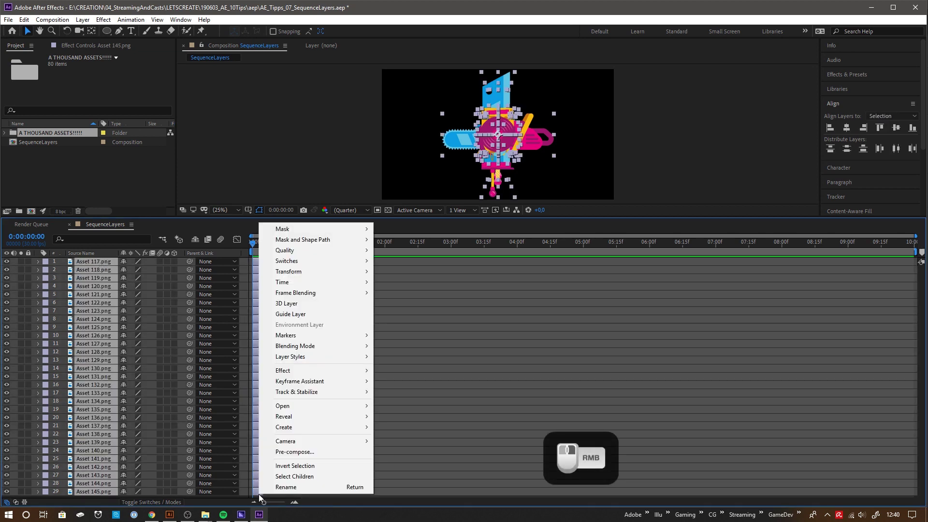
# Step: Sequence the 29 asset layers with Overlap off, then preview the frame-by-frame animation
pyautogui.moveTo(347, 384)
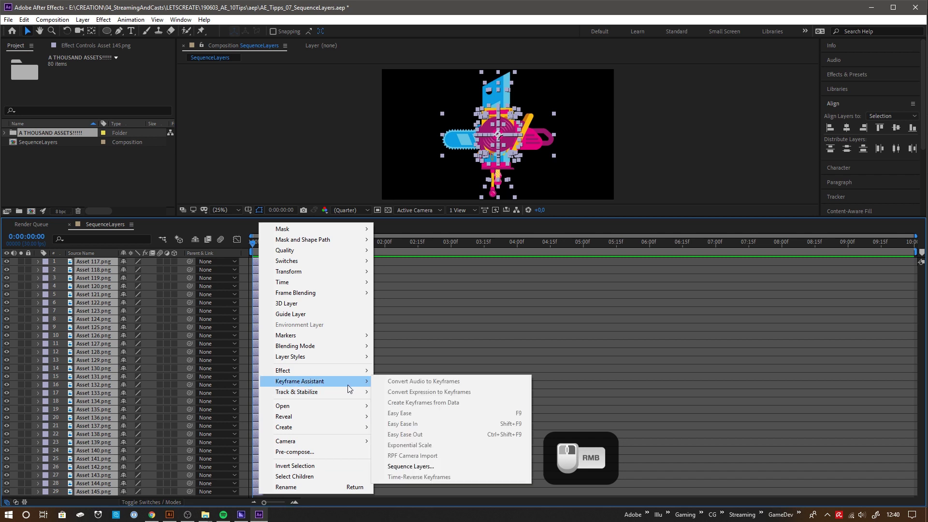
pyautogui.click(446, 467)
pyautogui.moveTo(128, 7); pyautogui.dragTo(325, 91)
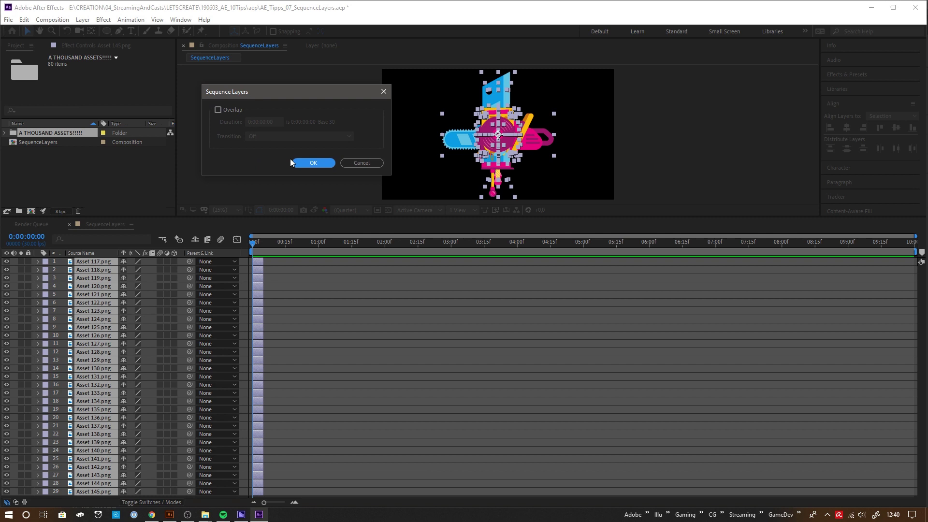
pyautogui.click(310, 167)
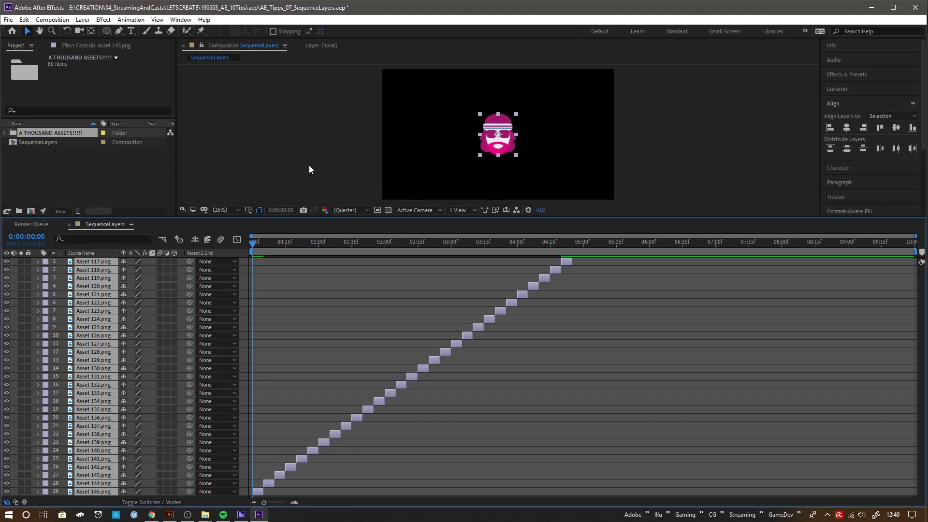
pyautogui.click(572, 243)
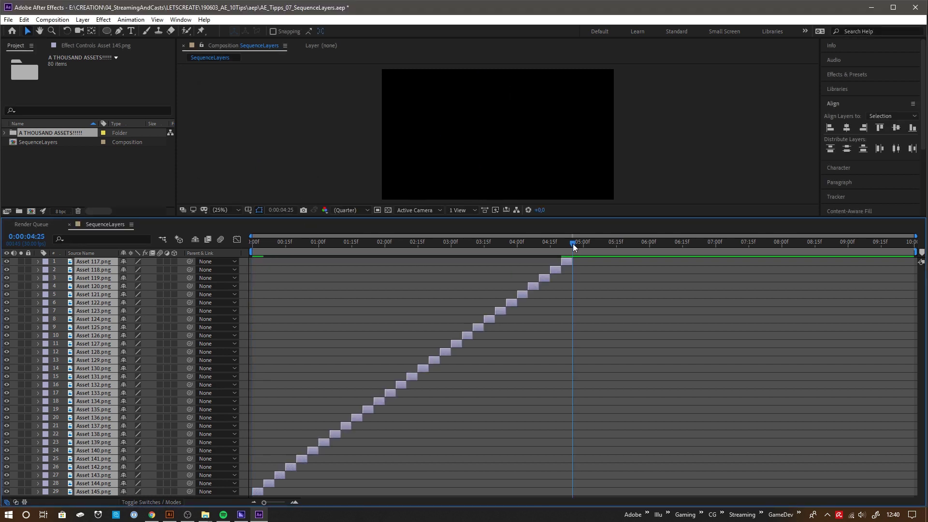
pyautogui.moveTo(572, 244); pyautogui.dragTo(213, 279)
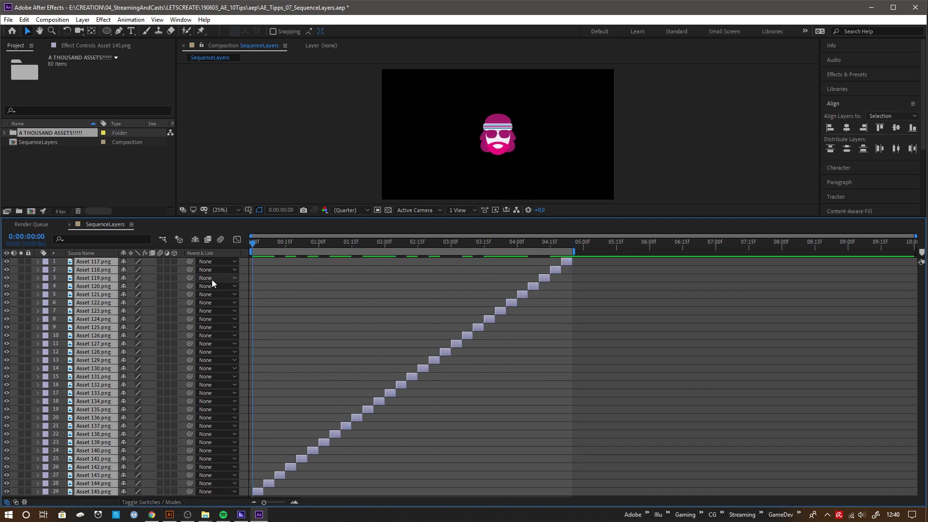
pyautogui.press('space')
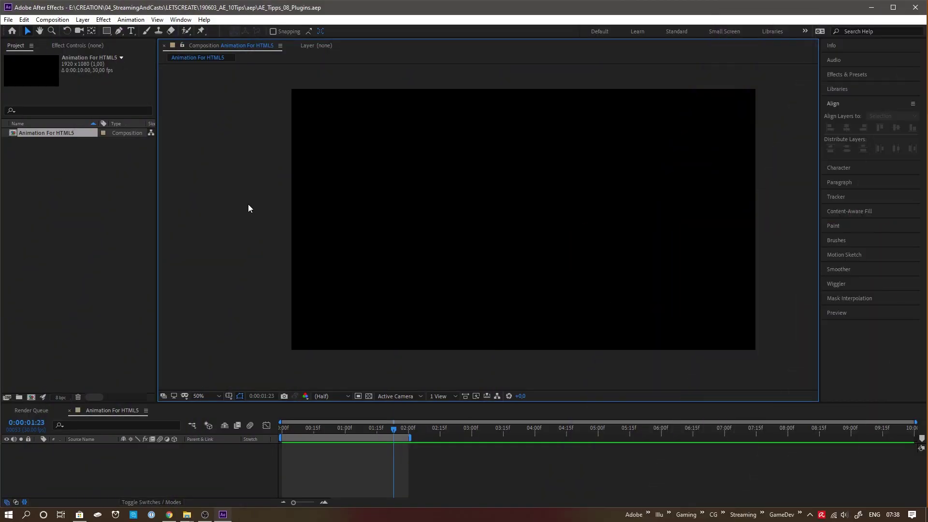
# Step: Open the Animation Composer panel and move it to the right
pyautogui.click(180, 19)
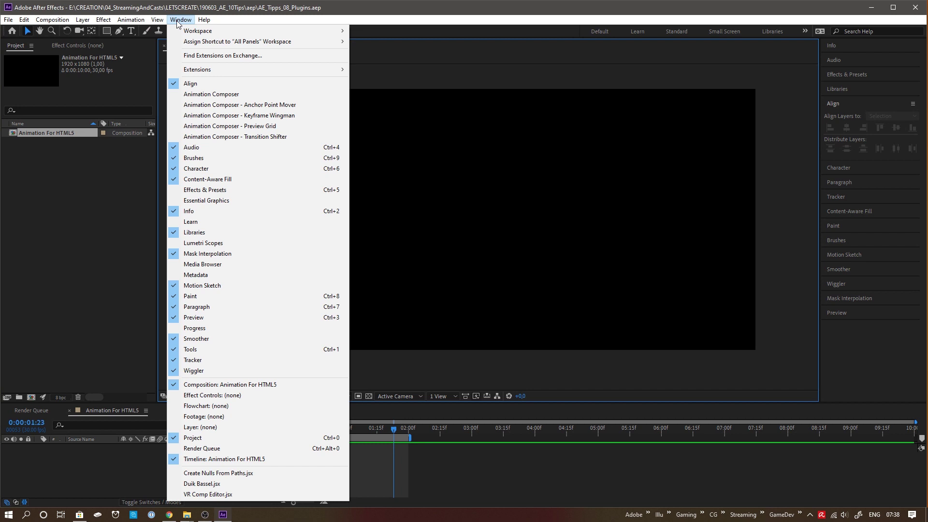
pyautogui.click(253, 95)
pyautogui.moveTo(234, 57); pyautogui.dragTo(638, 107)
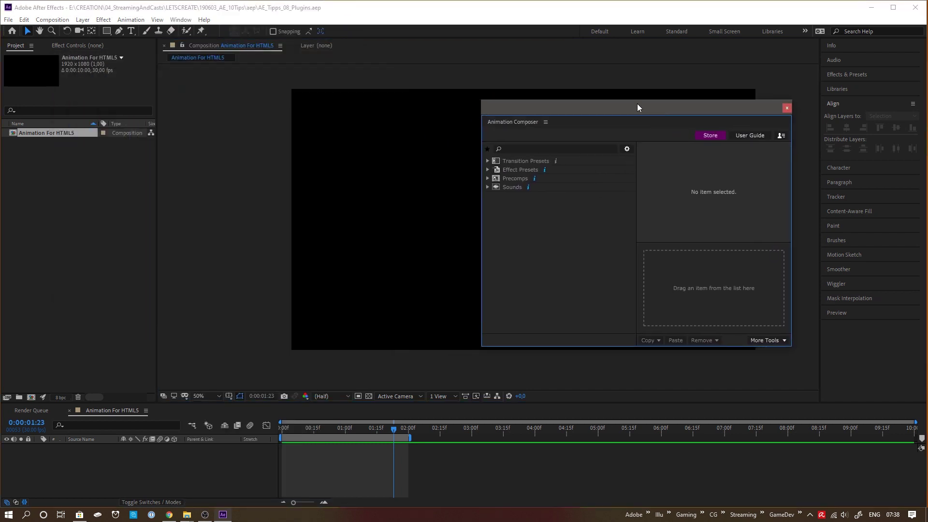
# Step: Open the Animation Composer Preview Grid, enlarge it, and preview the Effect Presets
pyautogui.click(180, 20)
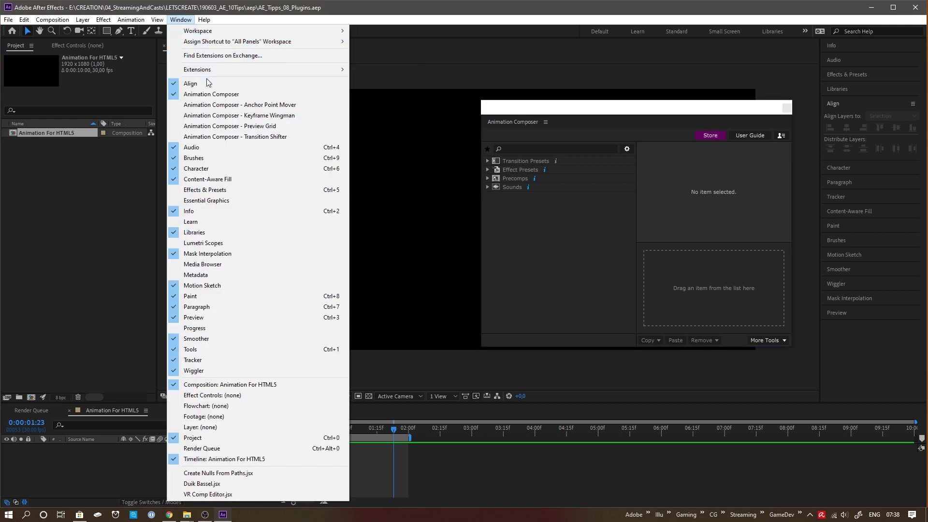
pyautogui.click(232, 126)
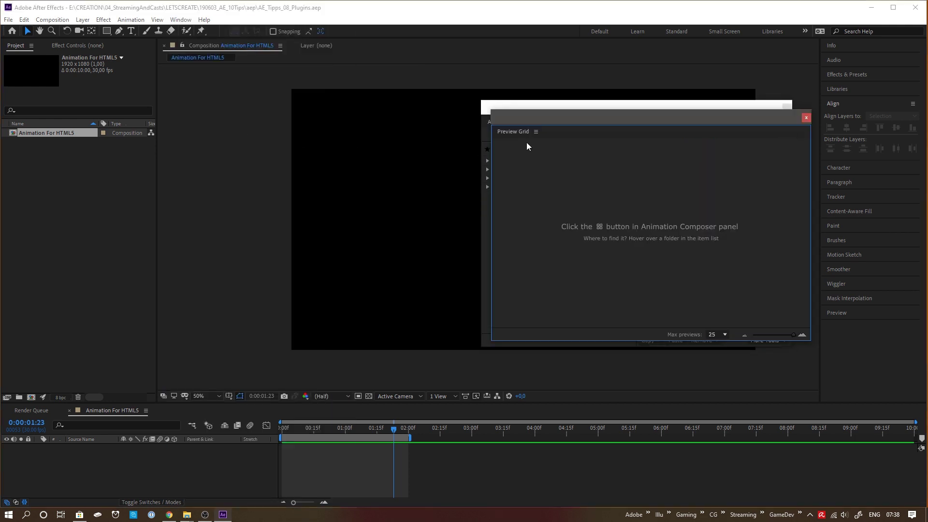
pyautogui.moveTo(567, 118); pyautogui.dragTo(184, 102)
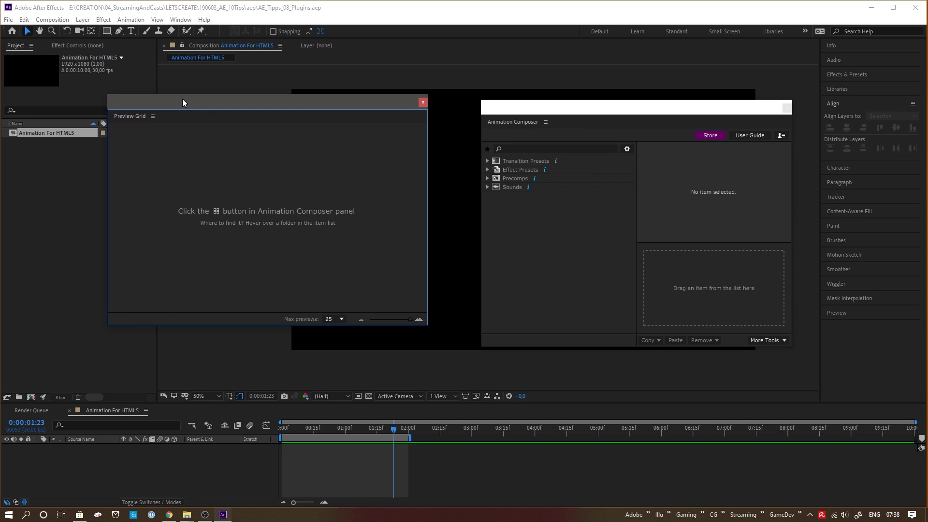
pyautogui.moveTo(427, 327); pyautogui.dragTo(477, 411)
pyautogui.click(555, 170)
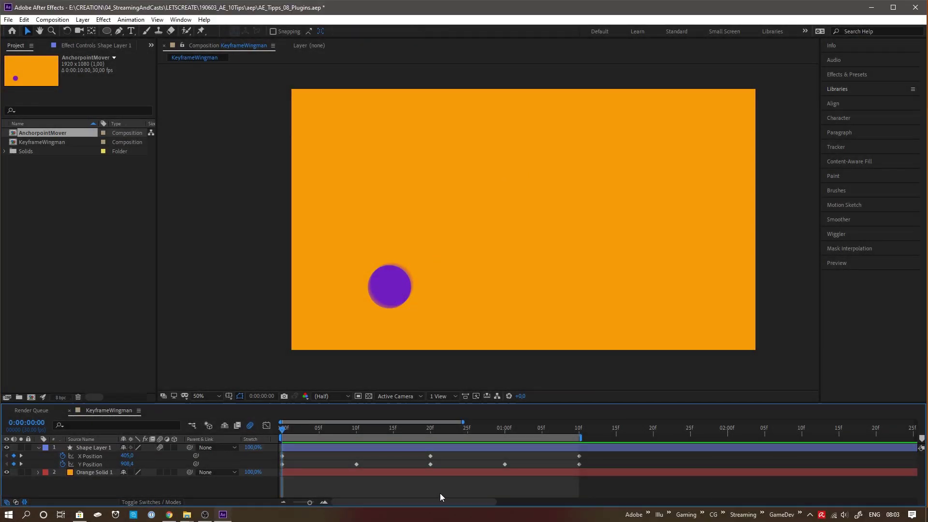
# Step: Preview the ball's V-shaped motion and select Shape Layer 1 at frame 10
pyautogui.press('space')
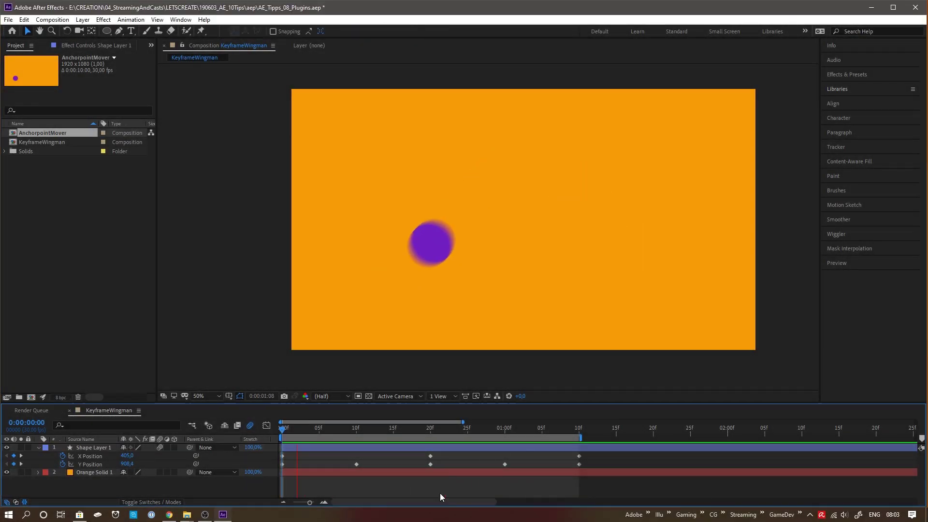
pyautogui.press('space')
pyautogui.click(355, 428)
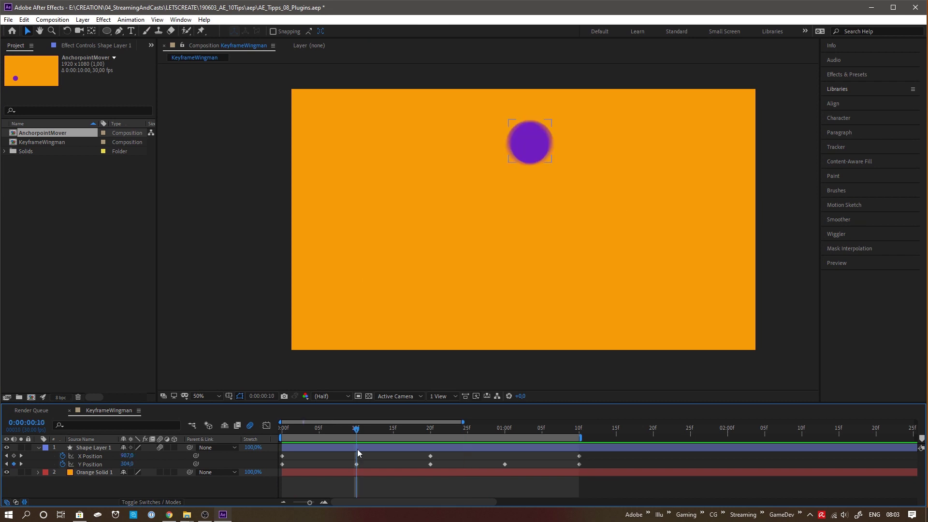
pyautogui.click(358, 449)
# Step: Ease the Y Position keyframes at 10f and 01:00f to 67 with Keyframe Wingman, then preview
pyautogui.click(179, 19)
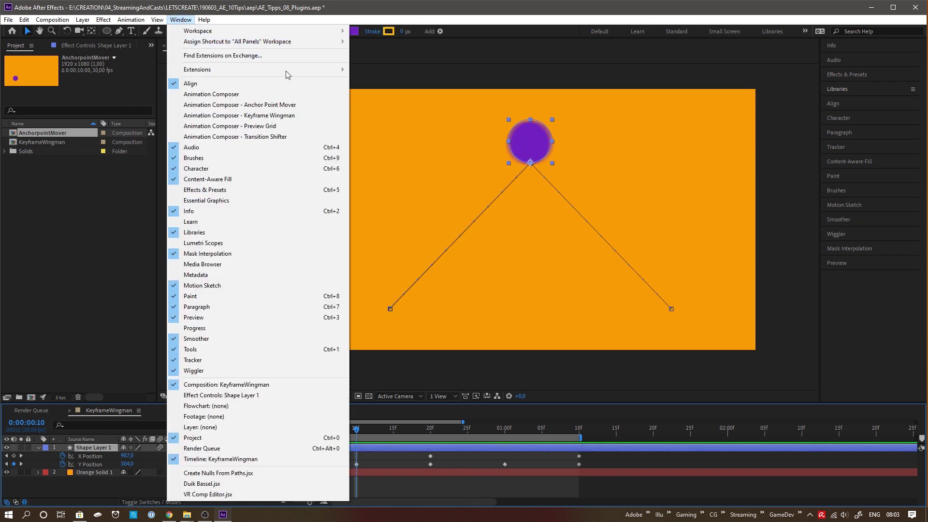
pyautogui.click(312, 116)
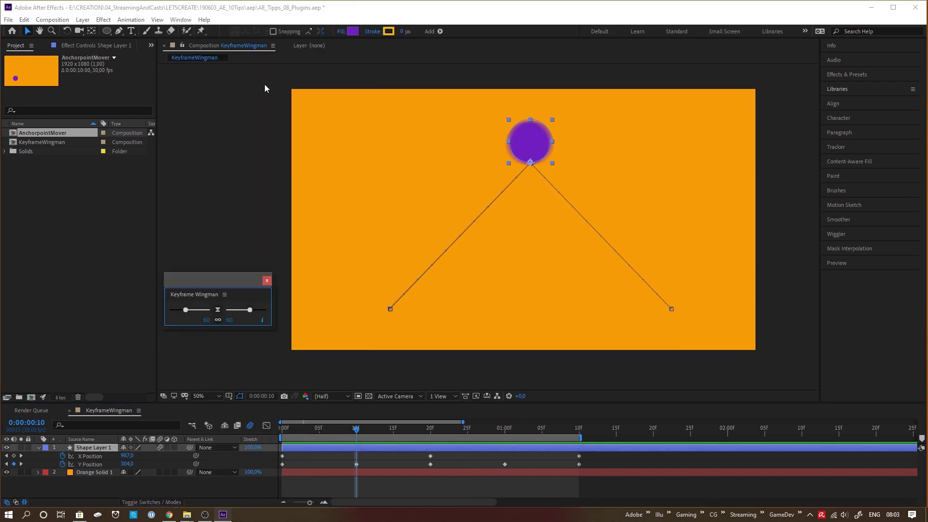
pyautogui.click(356, 464)
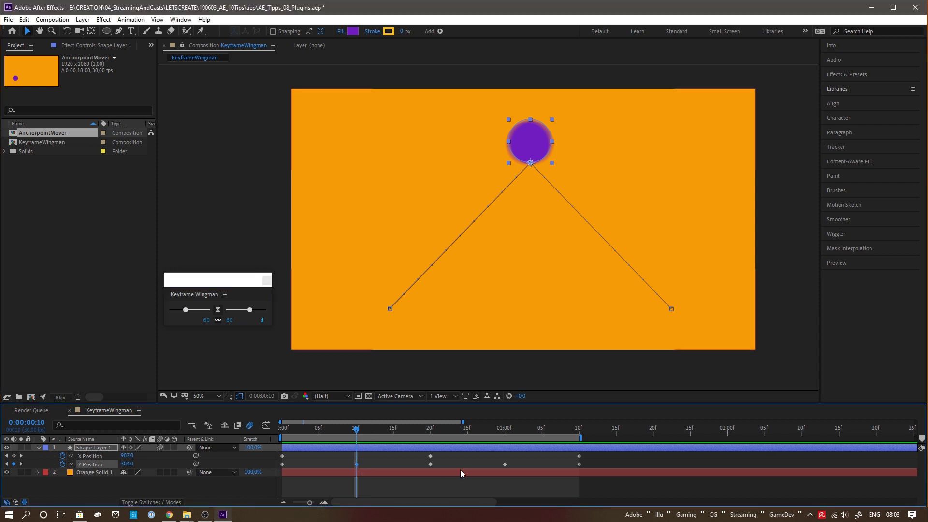
pyautogui.keyDown('shift'); pyautogui.click(505, 464); pyautogui.keyUp('shift')
pyautogui.moveTo(250, 310); pyautogui.dragTo(255, 314)
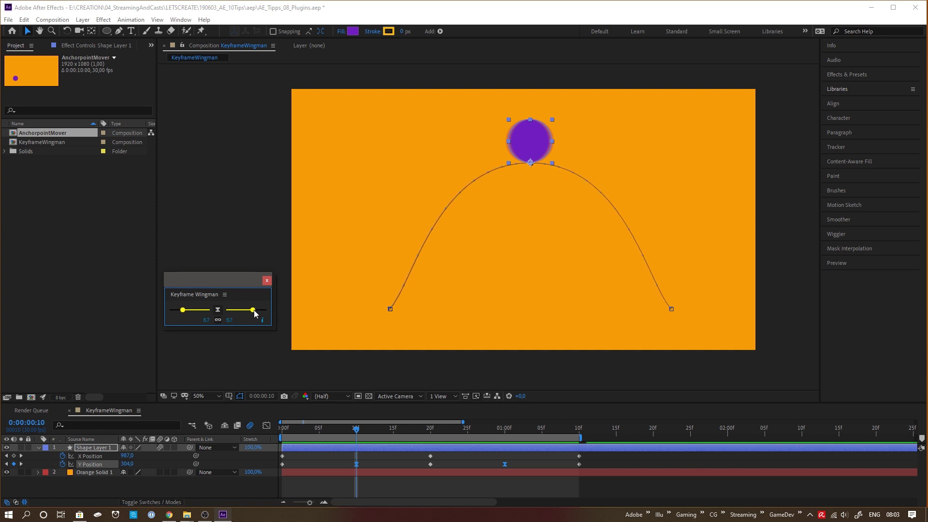
pyautogui.press('space')
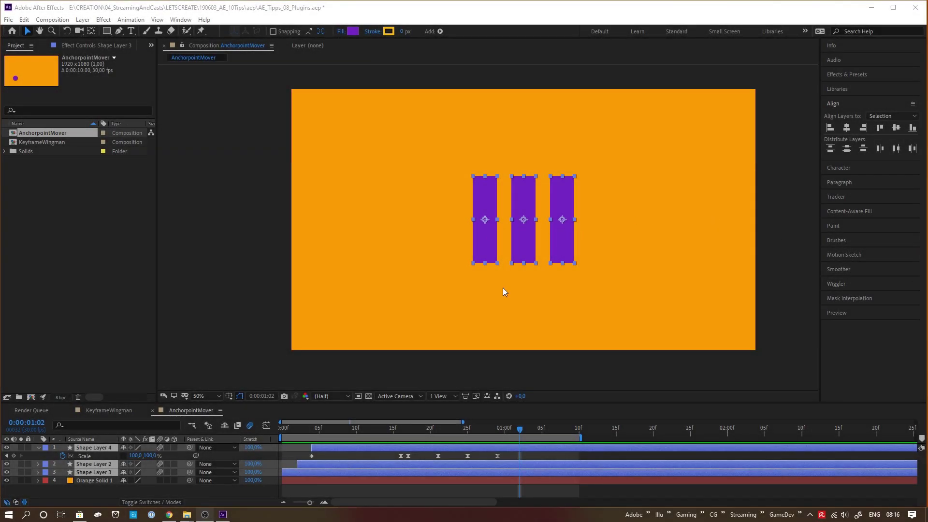
# Step: Preview the rectangles' scale animation
pyautogui.click(533, 447)
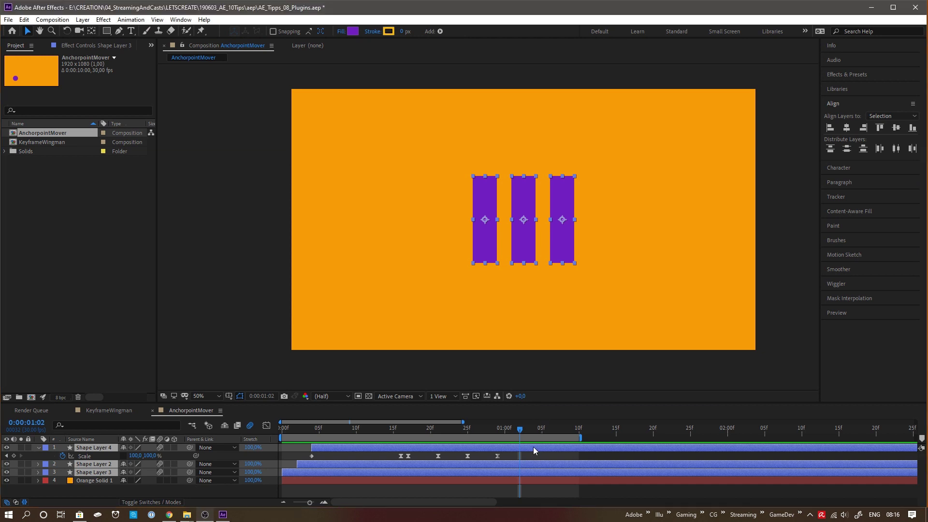
pyautogui.press('space')
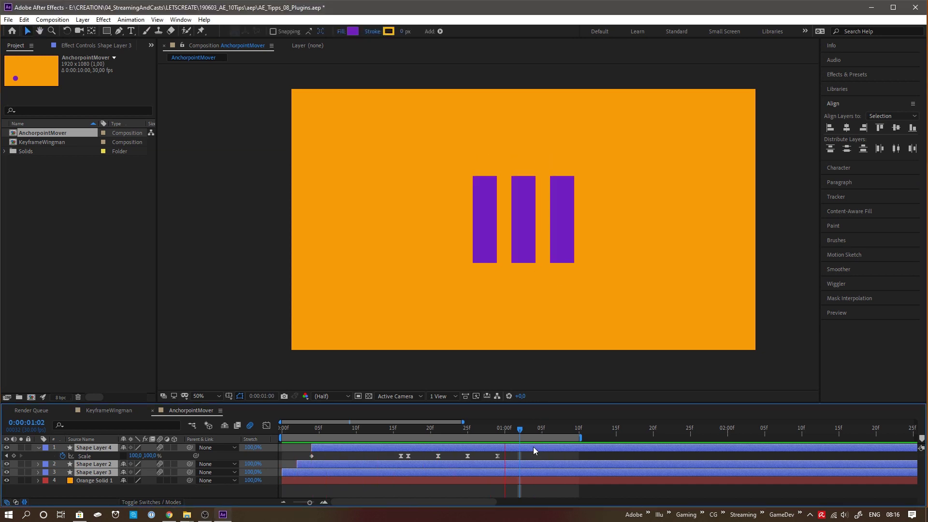
pyautogui.press('space')
# Step: Open the Anchor Point Mover panel, move it aside, and replay the scale animation from the start
pyautogui.click(181, 19)
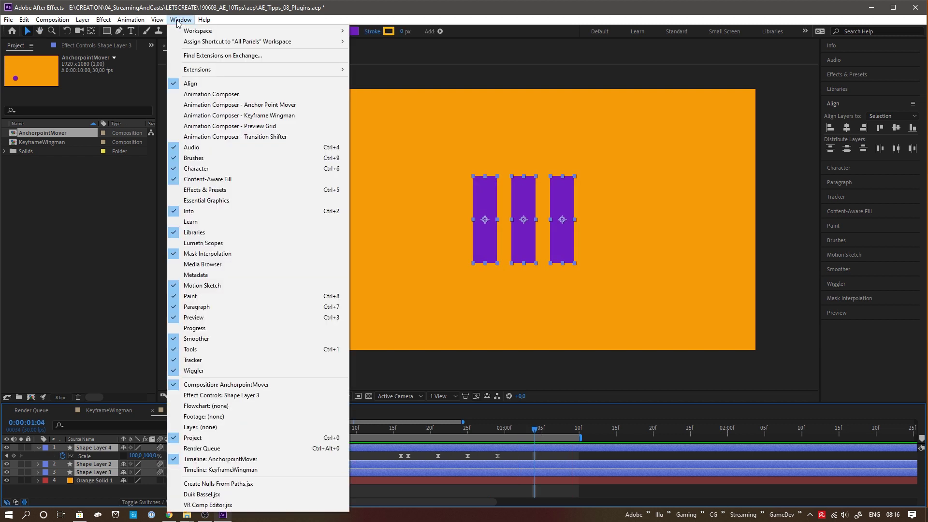
pyautogui.click(309, 107)
pyautogui.moveTo(158, 115); pyautogui.dragTo(253, 152)
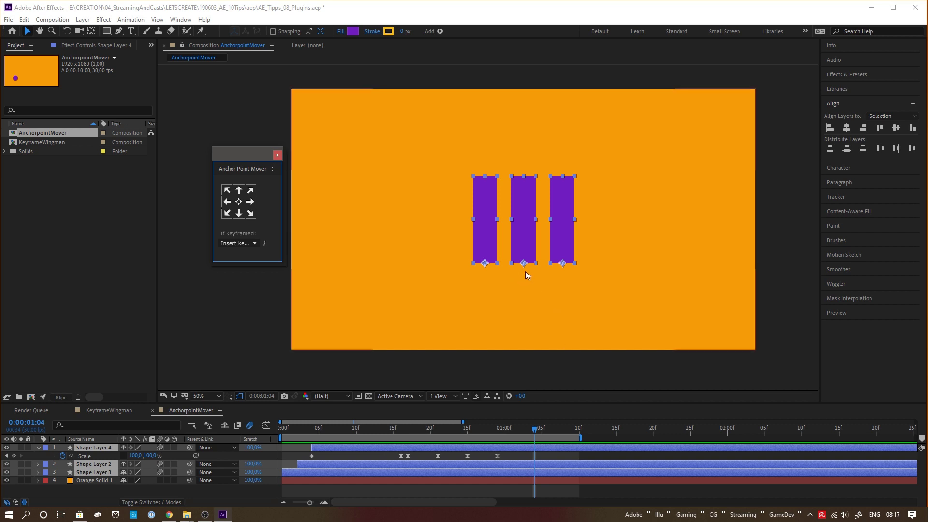
pyautogui.moveTo(539, 430); pyautogui.dragTo(275, 432)
pyautogui.press('space')
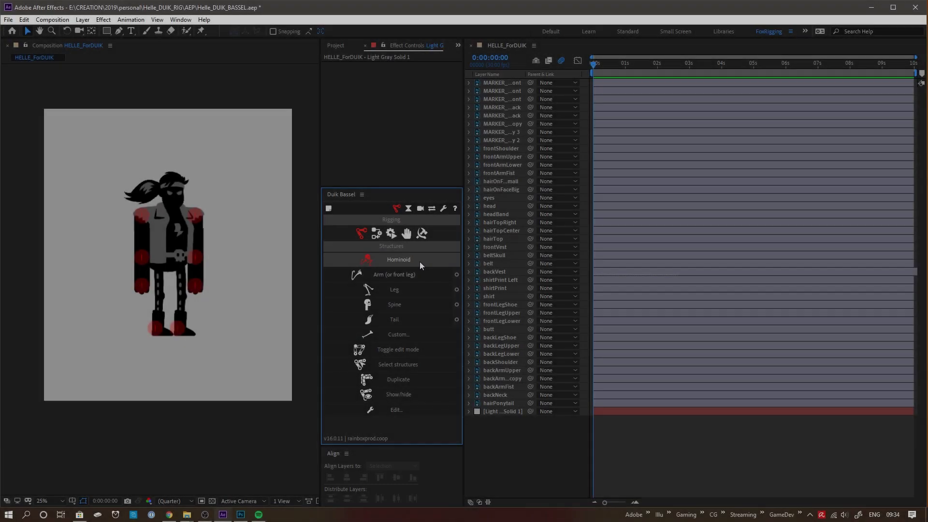
# Step: Create a Duik Hominoid structure and inspect the spine, neck and head structures
pyautogui.click(420, 262)
pyautogui.scroll(4, 194, 291)
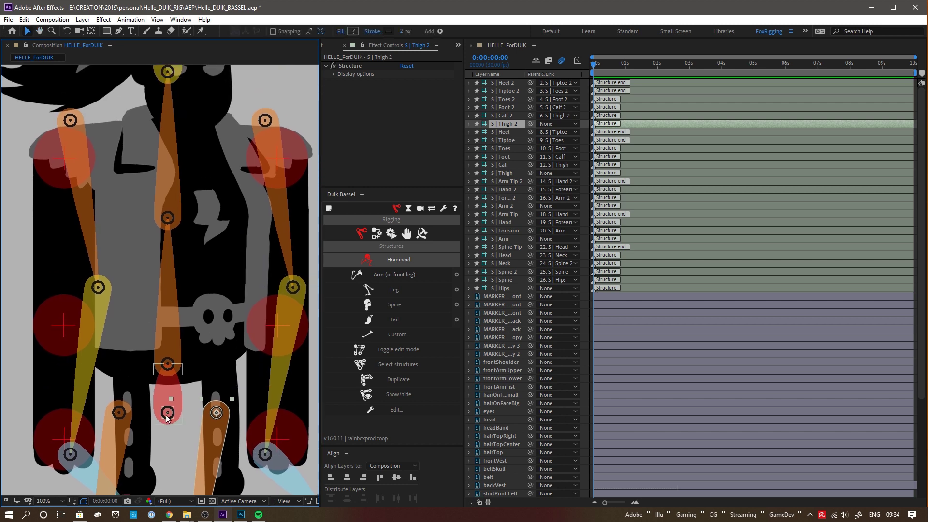
pyautogui.click(166, 419)
pyautogui.scroll(3, 194, 241)
pyautogui.click(208, 181)
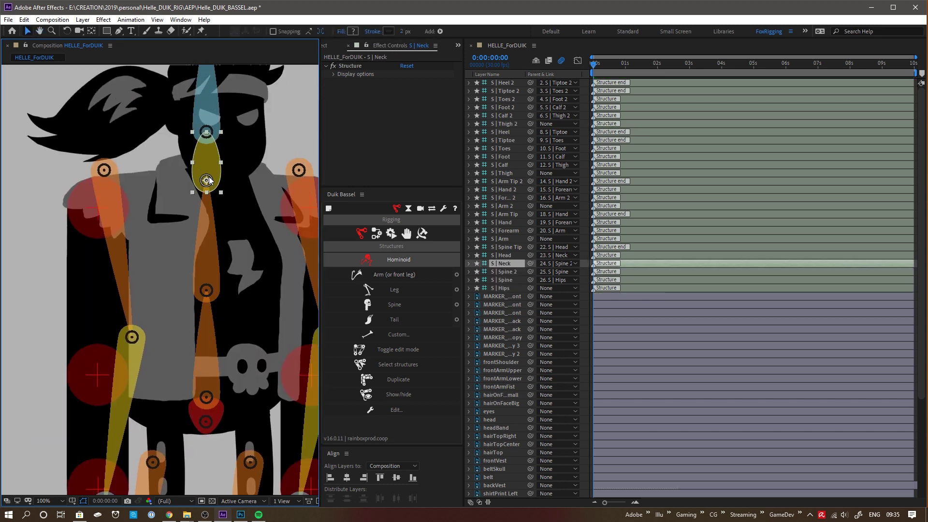
pyautogui.moveTo(209, 181); pyautogui.dragTo(182, 242)
pyautogui.hotkey('ctrl', 'Up')
pyautogui.hotkey('ctrl', 'Up')
pyautogui.moveTo(146, 280); pyautogui.dragTo(146, 231)
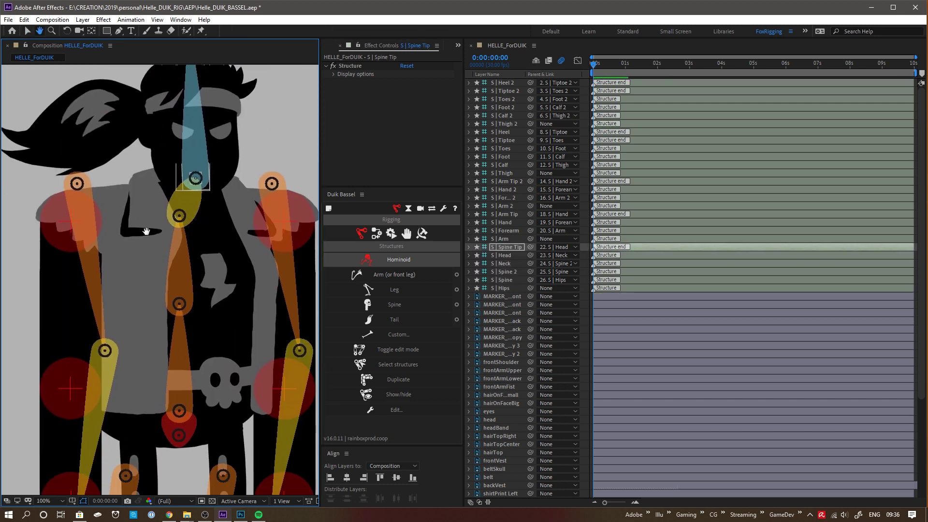
pyautogui.scroll(4, 146, 231)
pyautogui.hotkey('ctrl', 'Up')
pyautogui.hotkey('ctrl', 'Up')
pyautogui.hotkey('ctrl', 'Up')
pyautogui.press('v')
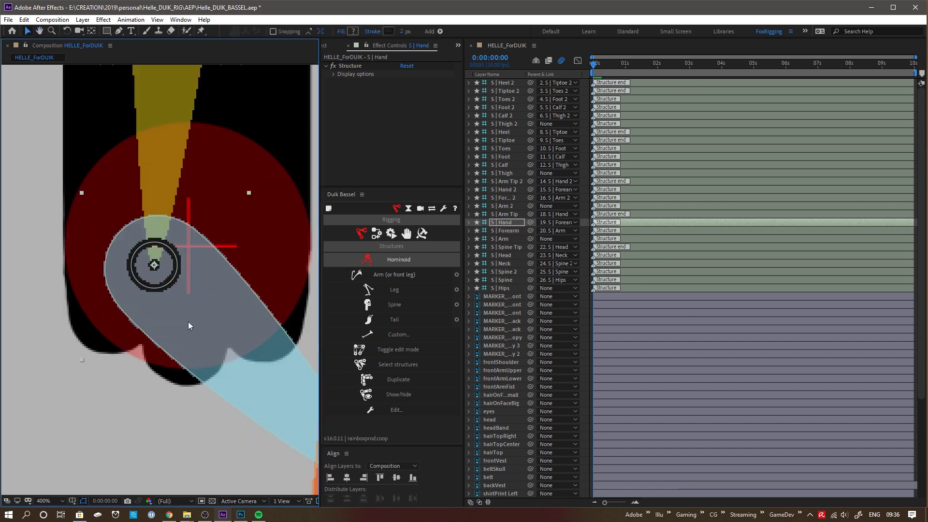
# Step: Select a marker layer and show the visibility and lock columns in the layer list
pyautogui.scroll(-4, 189, 325)
pyautogui.click(228, 365)
pyautogui.scroll(-2, 228, 365)
pyautogui.scroll(-5, 531, 242)
pyautogui.rightClick(512, 76)
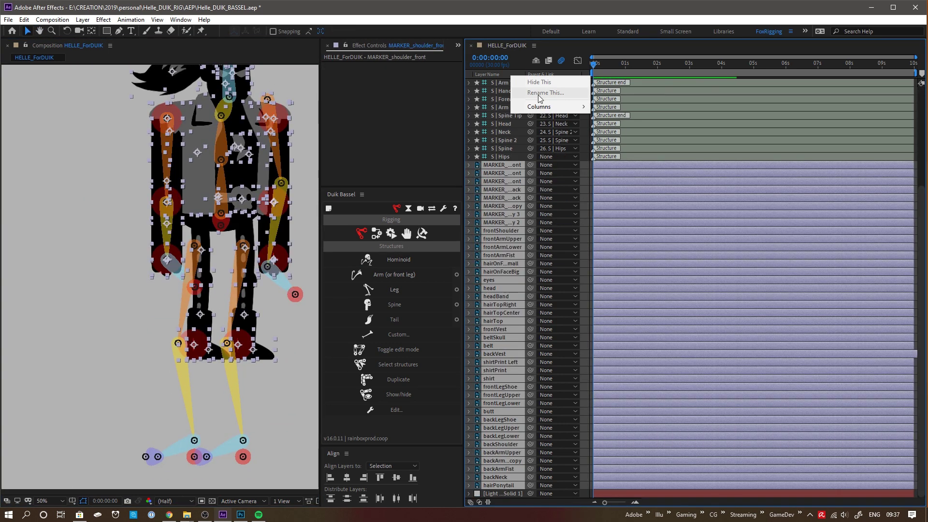
pyautogui.click(610, 106)
pyautogui.scroll(4, 231, 309)
pyautogui.scroll(-3, 231, 309)
# Step: Check the forearm, Calf 2, Tiptoe 2 and Calf structures one by one
pyautogui.click(234, 265)
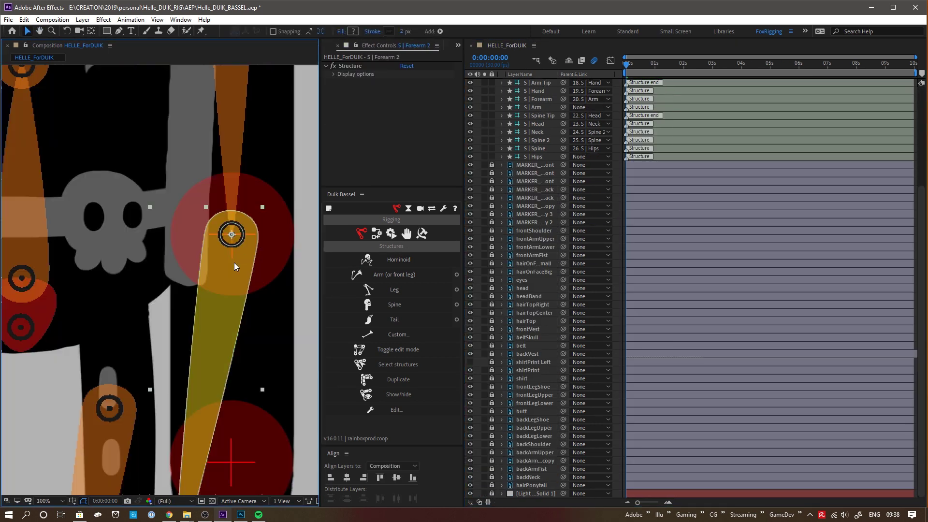
pyautogui.scroll(2, 234, 262)
pyautogui.scroll(-3, 225, 210)
pyautogui.scroll(1, 235, 258)
pyautogui.click(235, 258)
pyautogui.scroll(1, 235, 259)
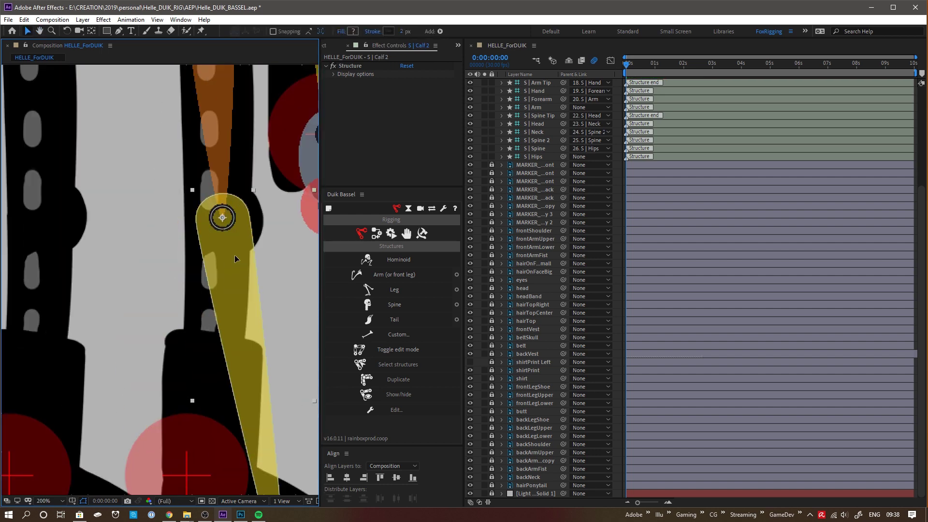
pyautogui.click(126, 285)
pyautogui.scroll(-4, 208, 281)
pyautogui.scroll(2, 249, 335)
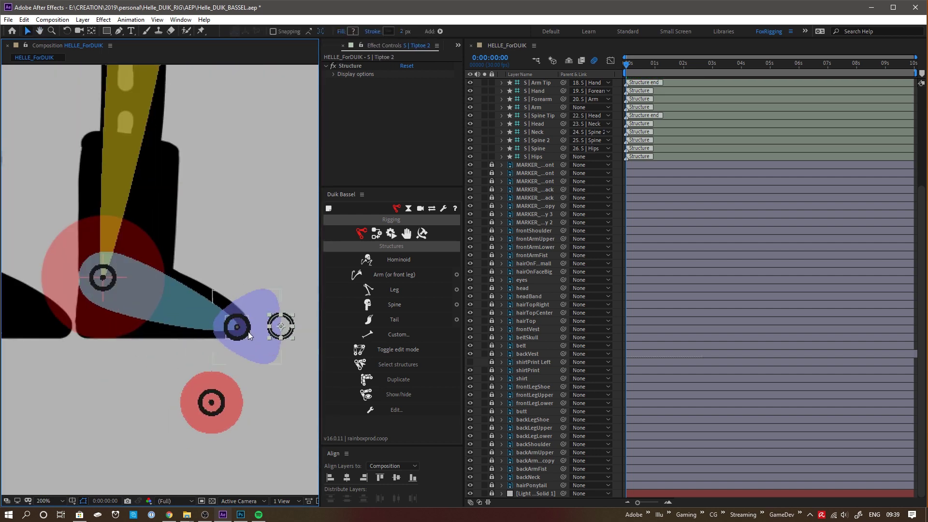
pyautogui.scroll(-3, 242, 334)
pyautogui.scroll(3, 218, 348)
pyautogui.click(209, 366)
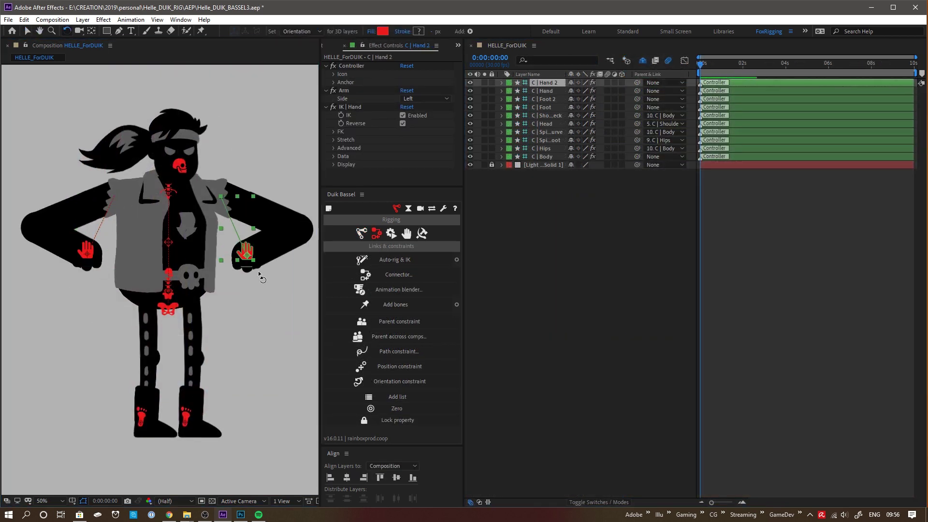
# Step: Pose the character's head and torso with the Shoulders & Neck controller
pyautogui.click(77, 254)
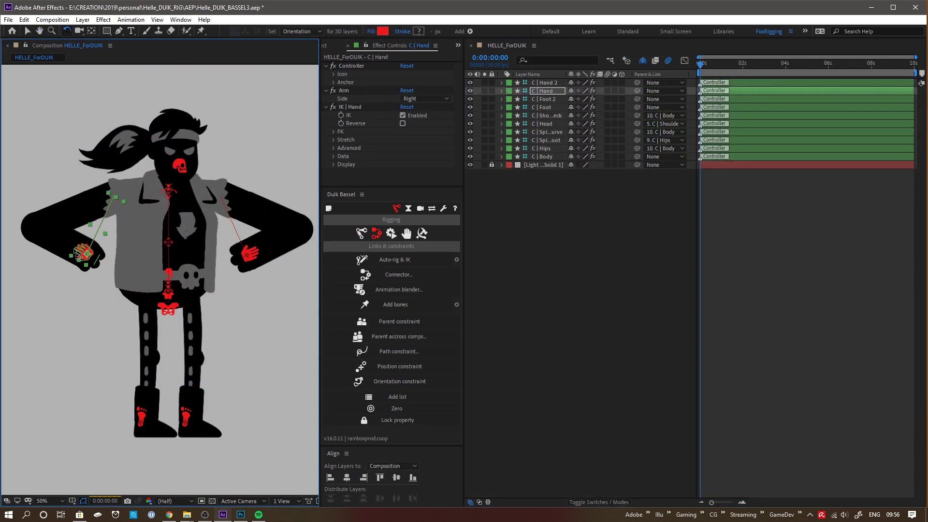
pyautogui.press('v')
pyautogui.moveTo(169, 191); pyautogui.dragTo(190, 170)
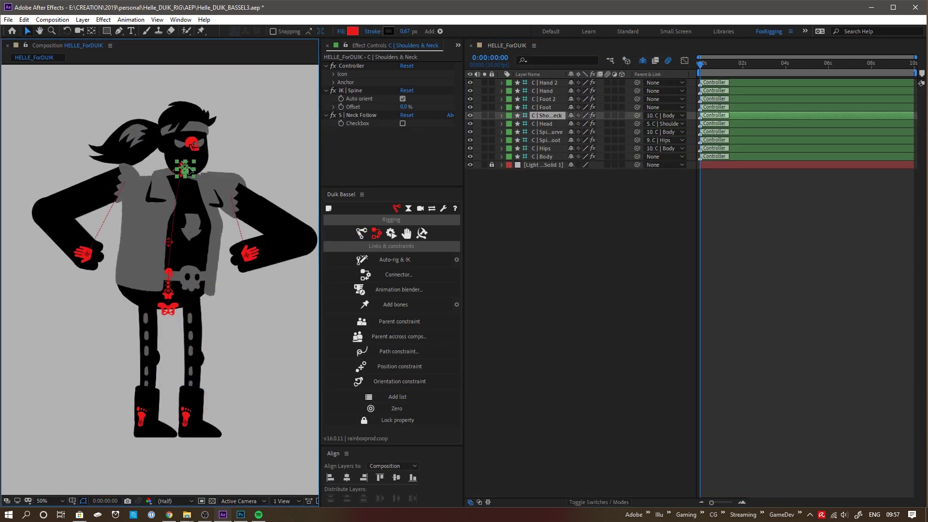
# Step: Add a Duik walk cycle to the rig, preview it, and expand its character settings
pyautogui.click(391, 233)
pyautogui.click(366, 336)
pyautogui.press('space')
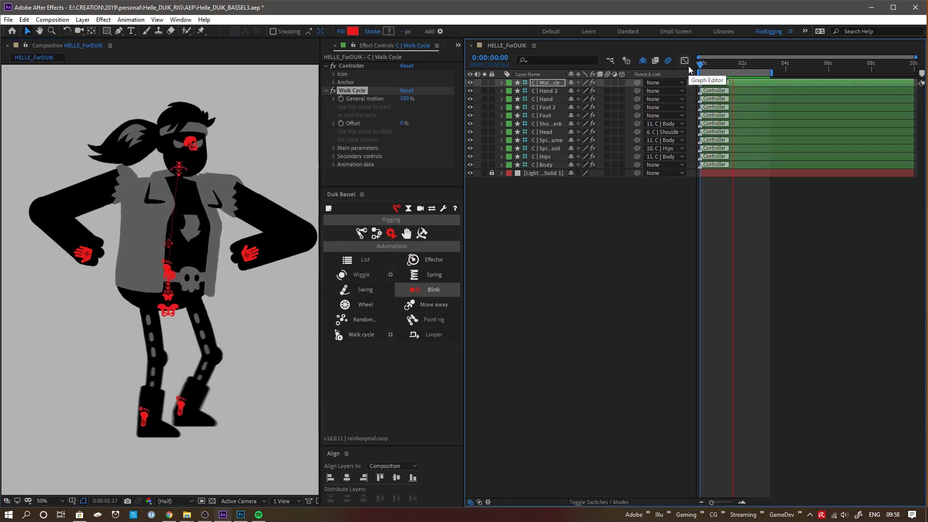
pyautogui.click(334, 148)
pyautogui.click(343, 173)
pyautogui.scroll(-2, 418, 145)
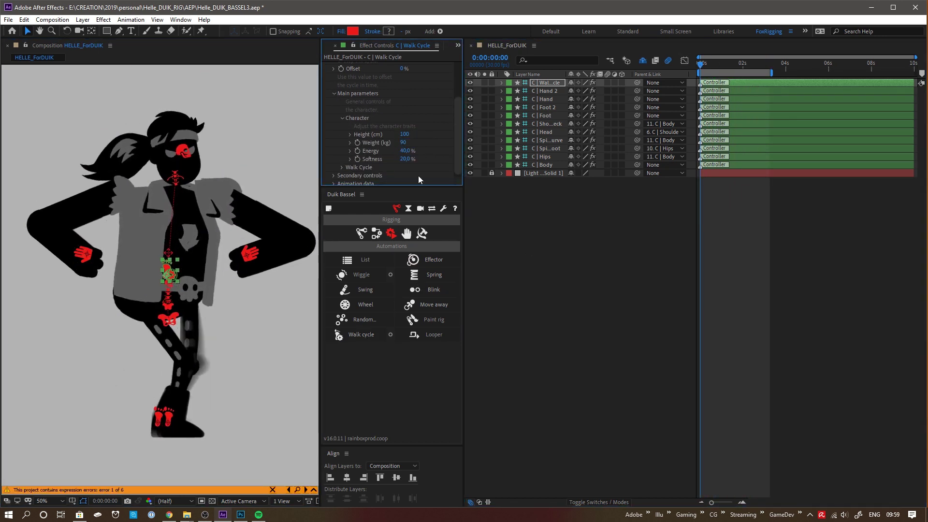
# Step: Reveal the hidden rig layers and unlock the head artwork layer
pyautogui.click(545, 131)
pyautogui.click(626, 61)
pyautogui.scroll(-3, 538, 373)
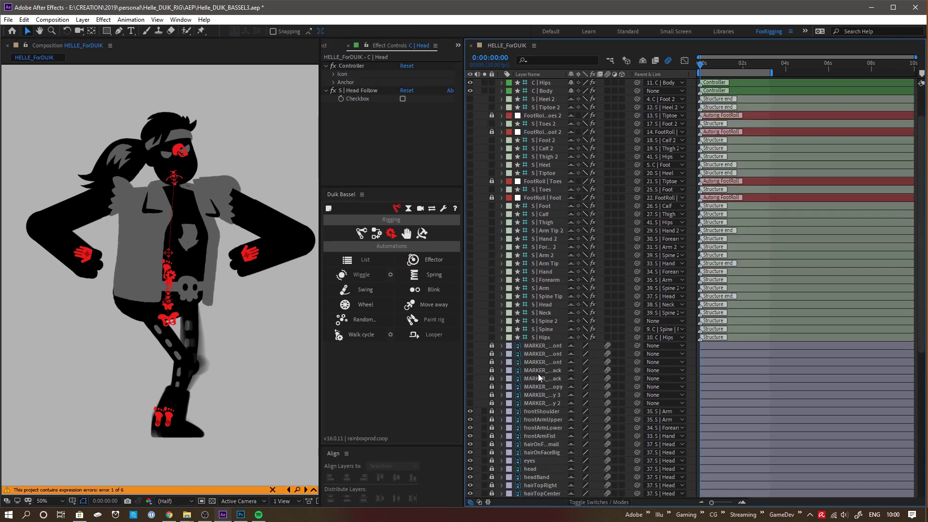
pyautogui.scroll(-5, 539, 373)
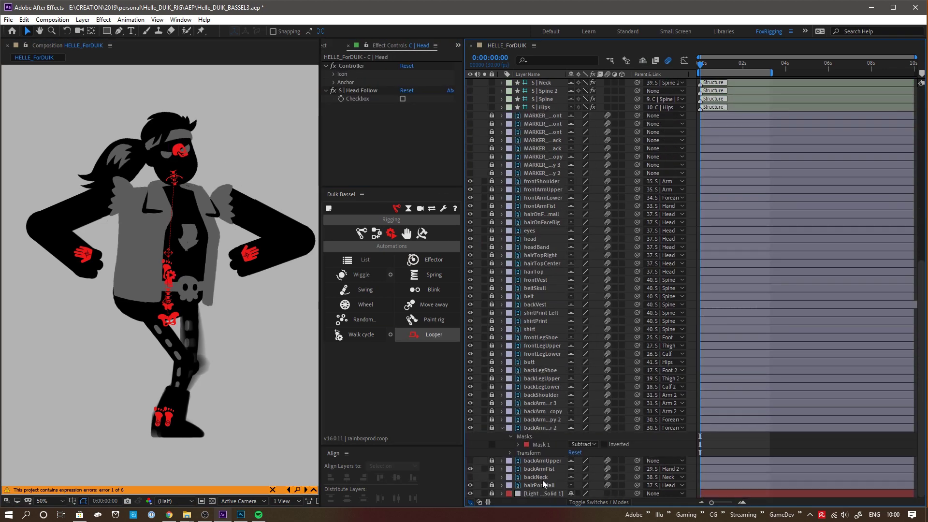
pyautogui.click(538, 238)
pyautogui.click(492, 239)
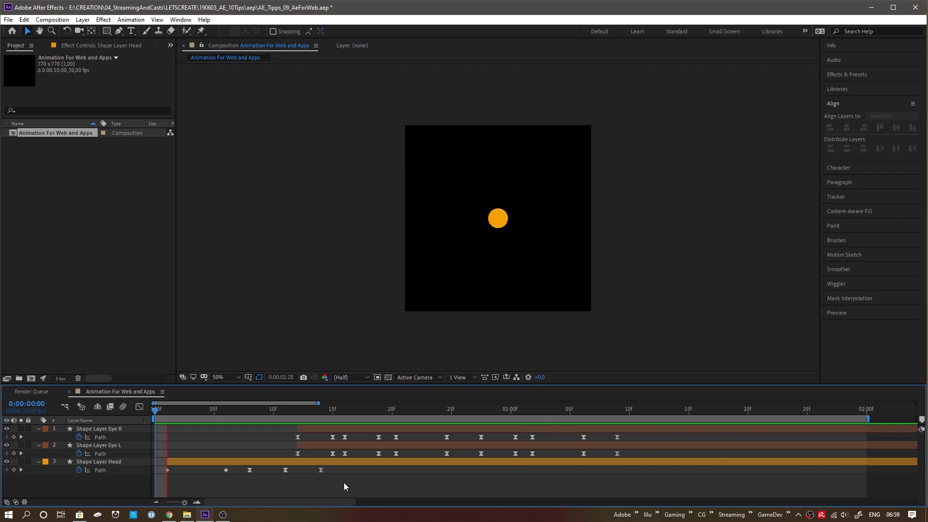
# Step: Export Animation For Web and Apps as Lottie JSON via Bodymovin to a chosen destination
pyautogui.press('space')
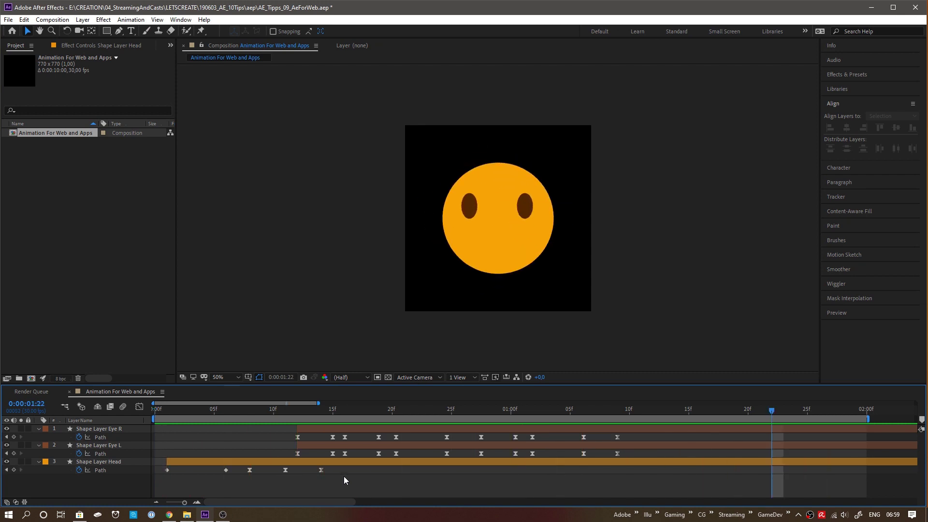
pyautogui.click(181, 20)
pyautogui.moveTo(227, 73)
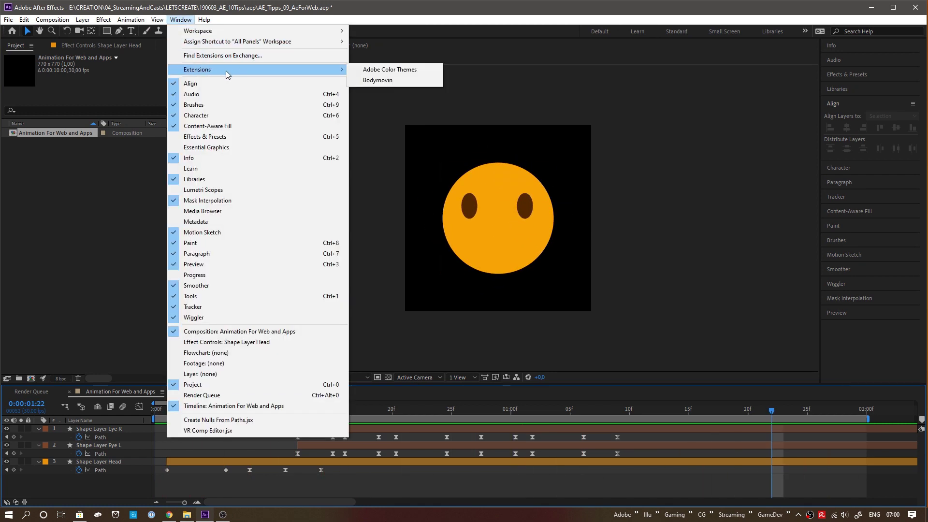
pyautogui.click(409, 82)
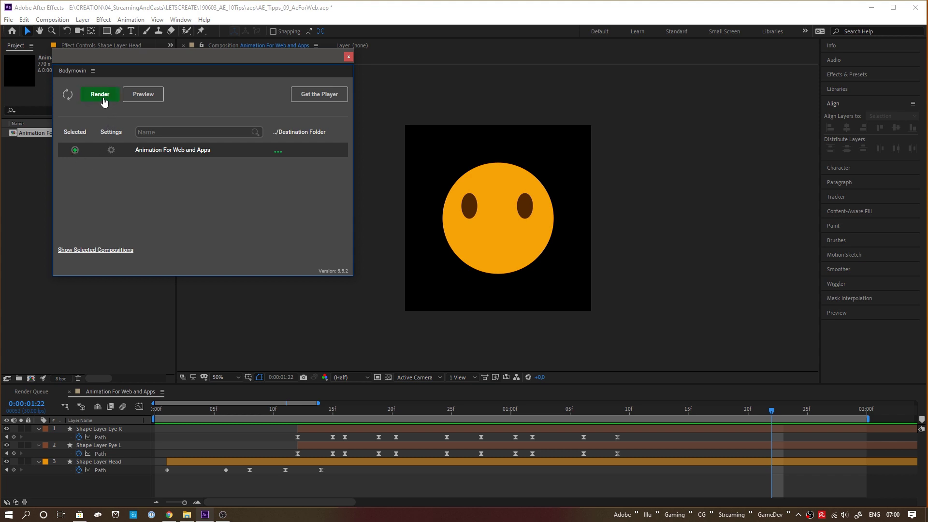
pyautogui.click(284, 158)
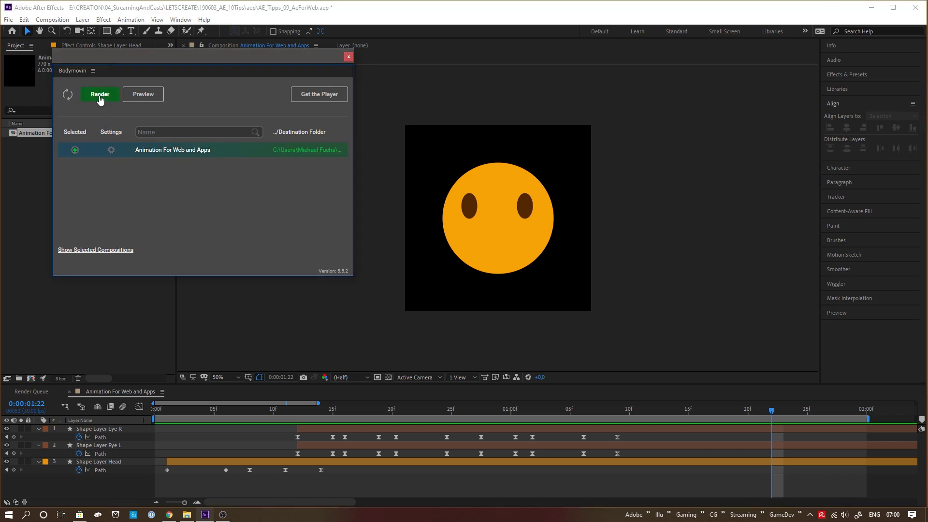
pyautogui.click(100, 95)
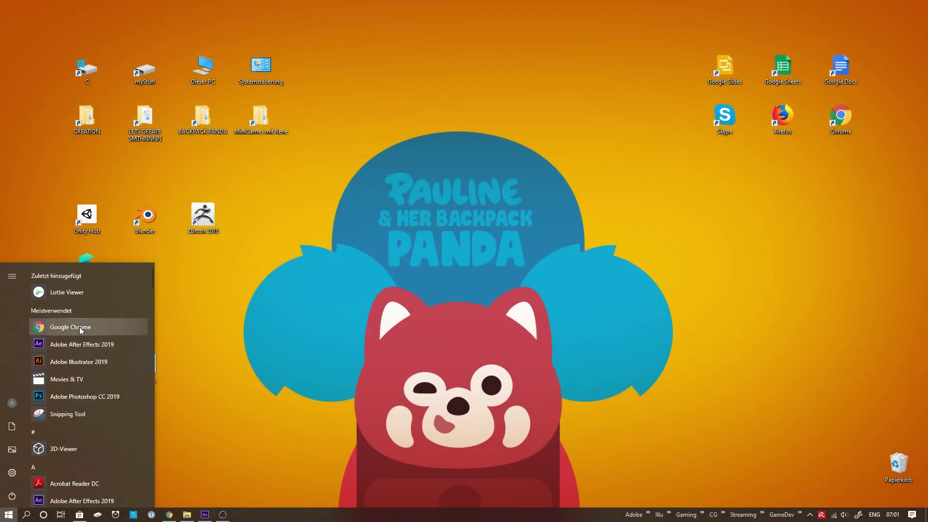
# Step: Launch Lottie Viewer and load data.json to play the 770x770 face animation
pyautogui.click(80, 327)
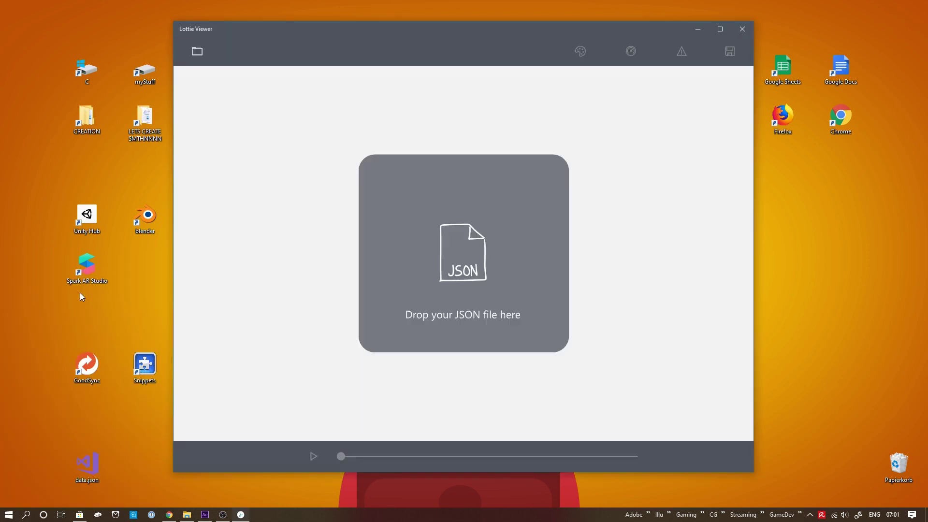
pyautogui.moveTo(73, 469); pyautogui.dragTo(415, 296)
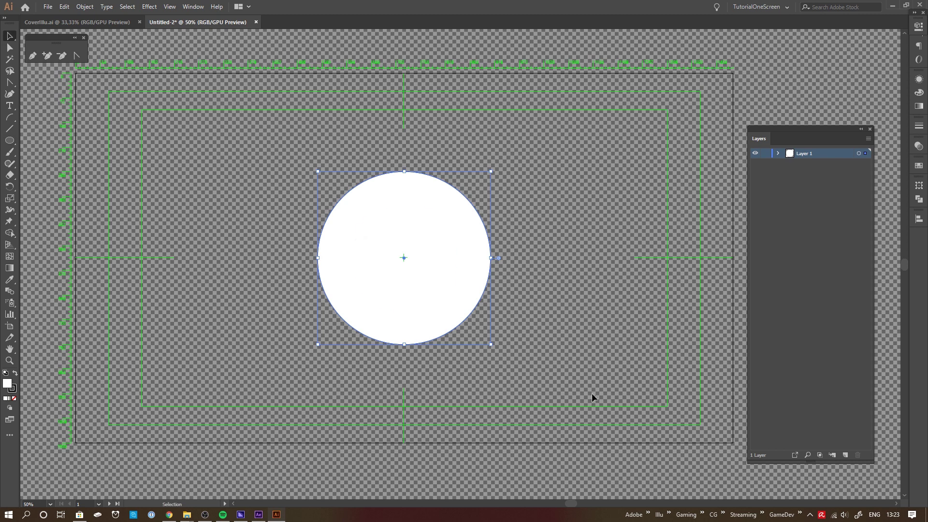
# Step: Remove the fill from both circles in Illustrator
pyautogui.hotkey('ctrl', 'a')
pyautogui.click(14, 398)
pyautogui.click(919, 219)
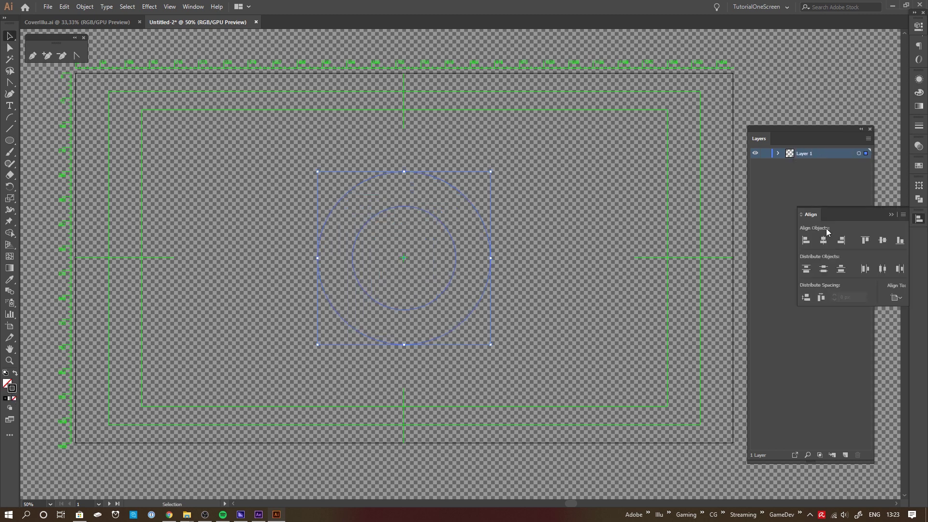
pyautogui.click(476, 288)
# Step: Paste a circle as a mask onto the MaskExample layer in After Effects
pyautogui.hotkey('alt', 'Tab')
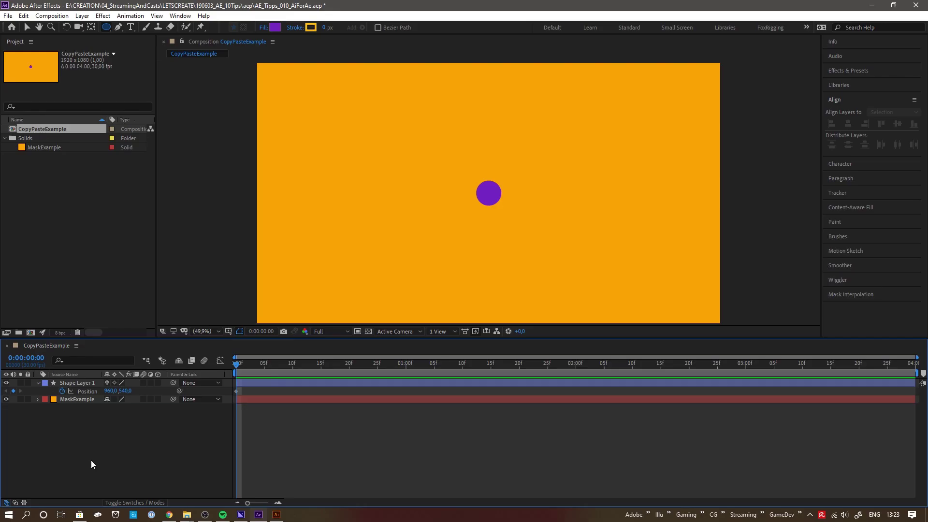
pyautogui.hotkey('ctrl', 'Down')
pyautogui.hotkey('ctrl', 'v')
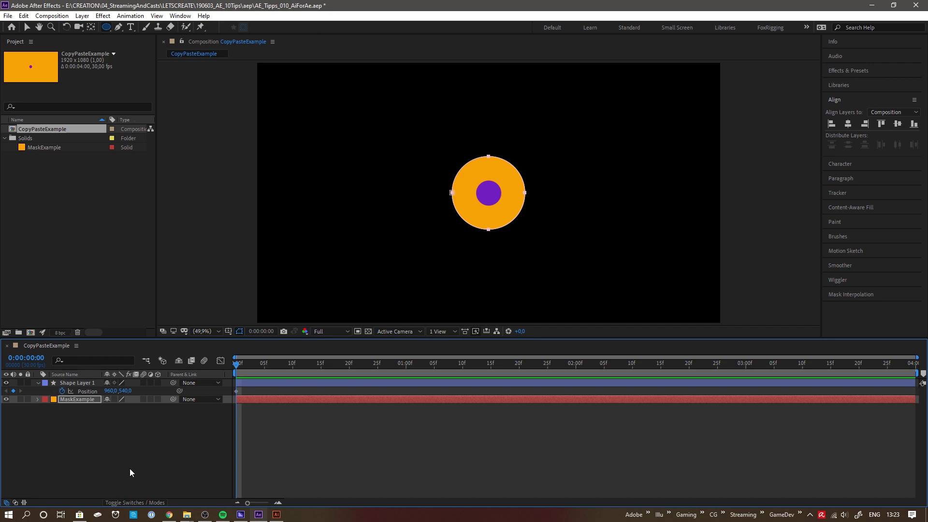
# Step: Paste the outer circle's path into the purple dot's Position and preview its circular motion
pyautogui.hotkey('alt', 'Tab')
pyautogui.click(373, 340)
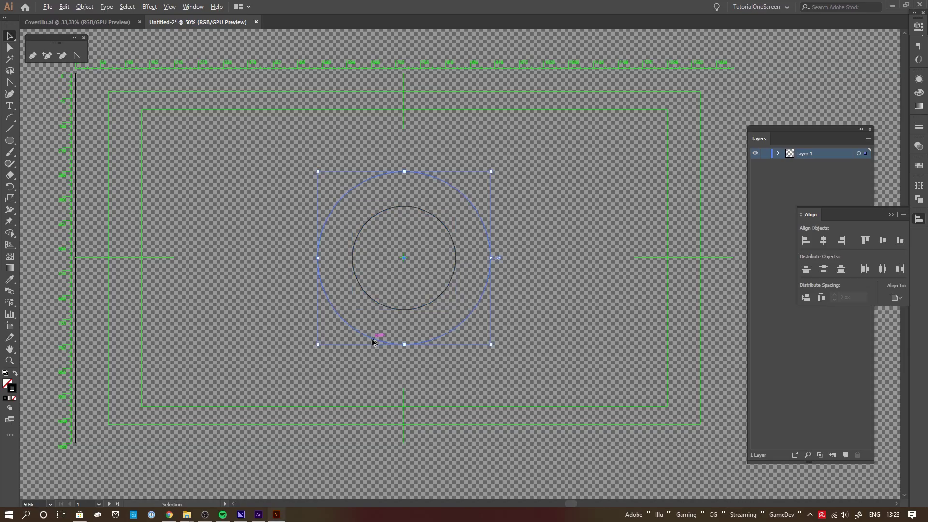
pyautogui.hotkey('ctrl', 'c')
pyautogui.hotkey('alt', 'Tab')
pyautogui.click(87, 391)
pyautogui.hotkey('ctrl', 'v')
pyautogui.moveTo(575, 361); pyautogui.dragTo(236, 370)
pyautogui.press('space')
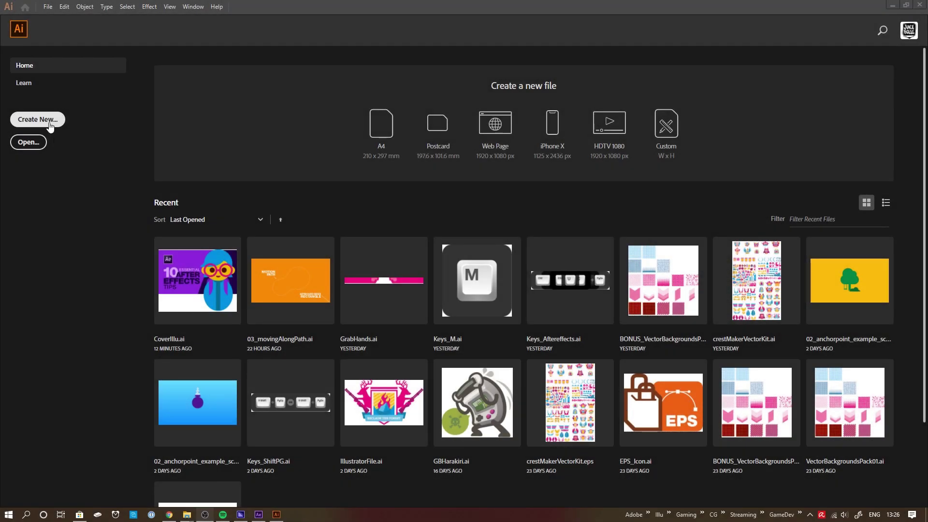
# Step: Create a new 1920×1080 document from the Film & Video HDV/HDTV 1080 preset
pyautogui.click(50, 125)
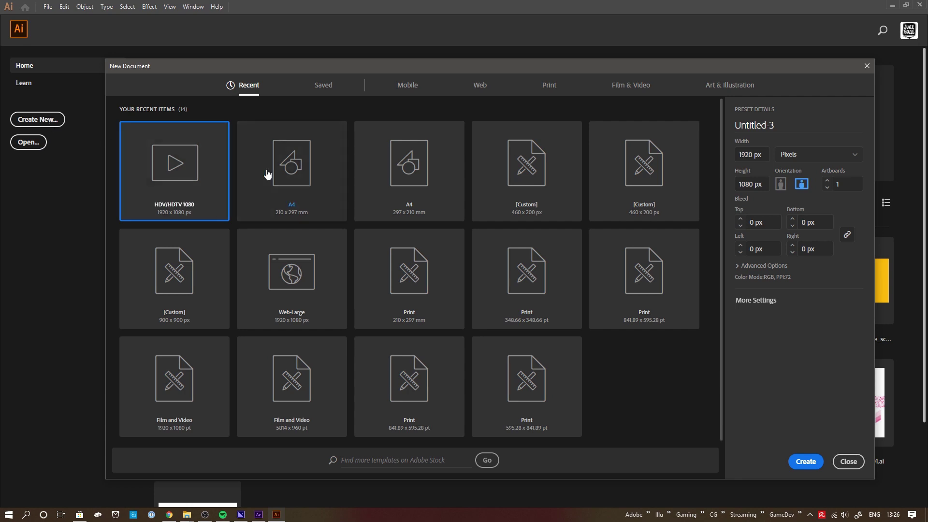
pyautogui.click(617, 90)
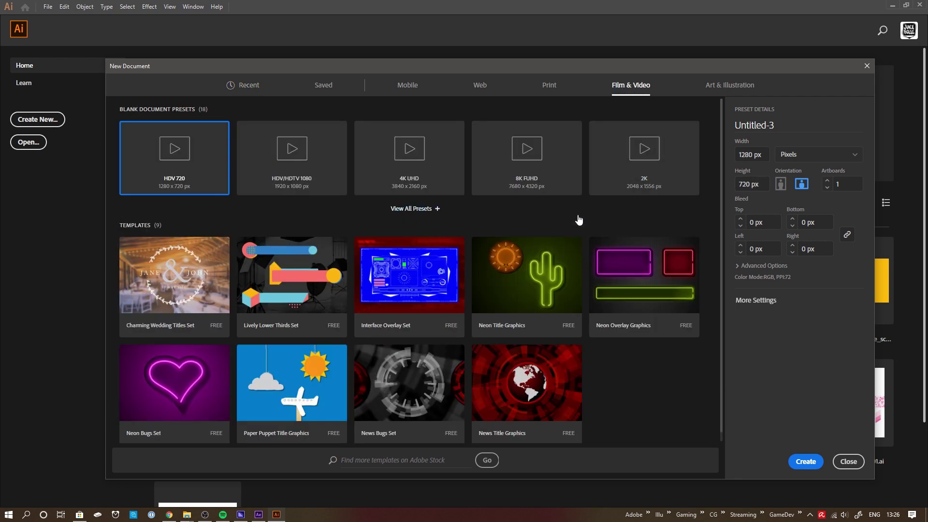
pyautogui.click(298, 173)
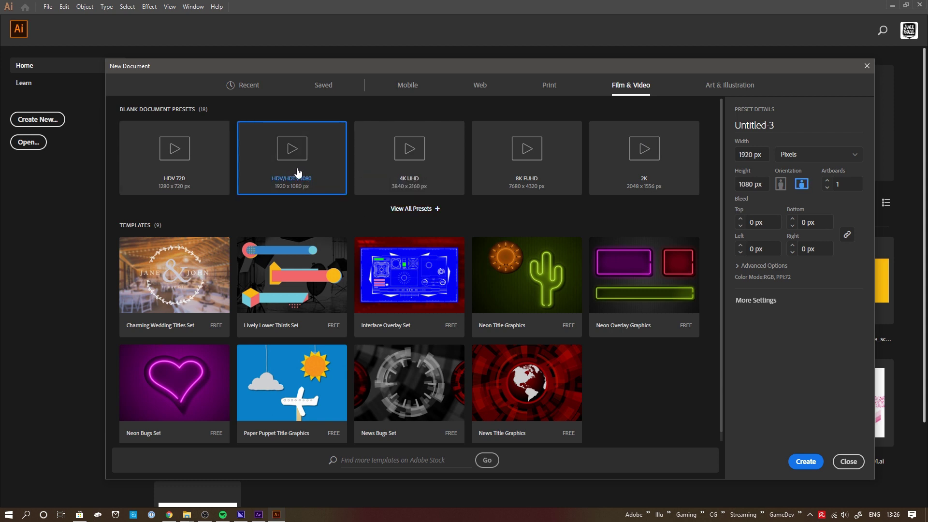
pyautogui.click(803, 461)
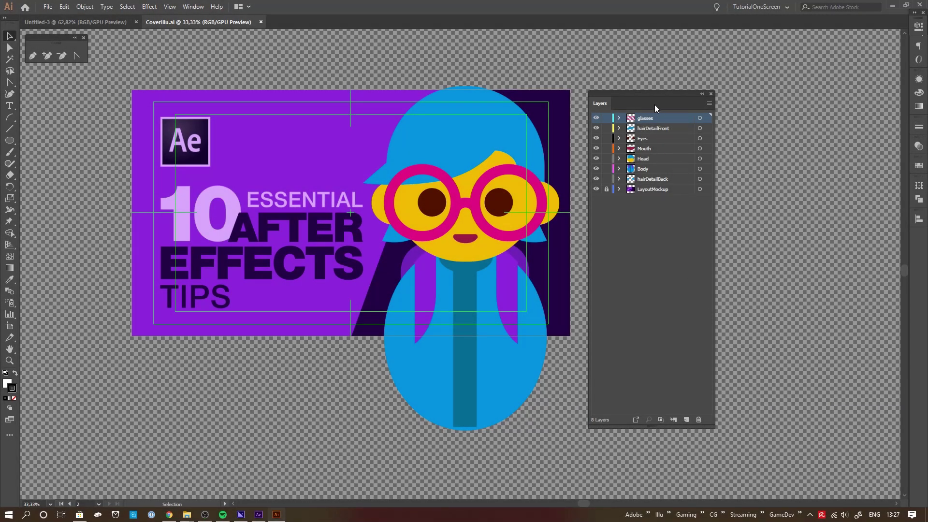
# Step: Toggle the glasses, front hair, eyes and mouth layers, then save over CoverIllu.ai
pyautogui.moveTo(596, 118)
pyautogui.mouseDown()
pyautogui.moveTo(596, 182)
pyautogui.moveTo(596, 122)
pyautogui.mouseUp()
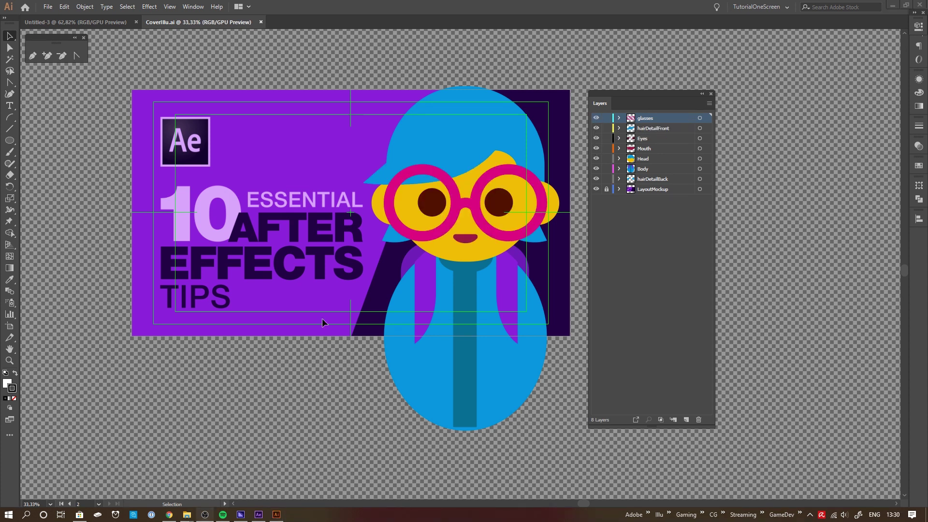
pyautogui.click(48, 7)
pyautogui.click(96, 95)
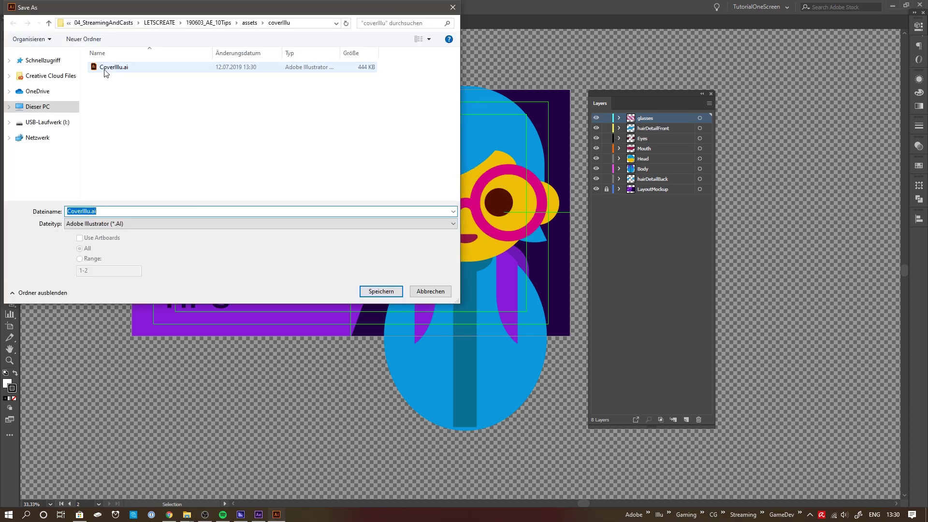
pyautogui.click(381, 291)
pyautogui.click(495, 295)
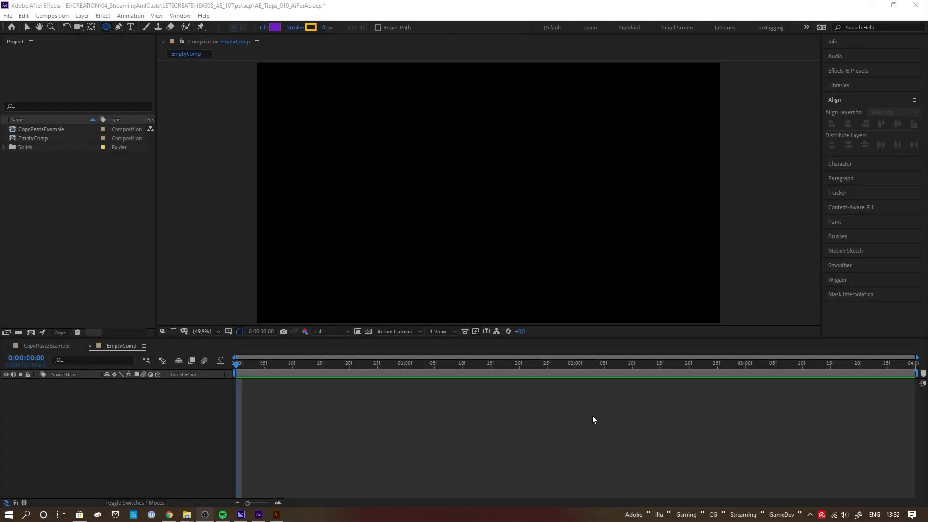
# Step: Import CoverIllu.ai as Composition – Retain Layer Sizes
pyautogui.doubleClick(80, 227)
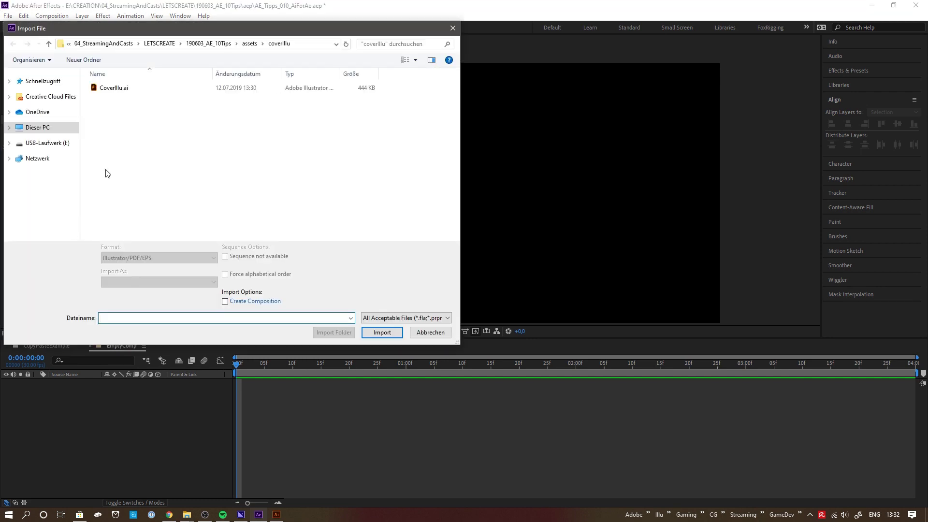
pyautogui.click(114, 89)
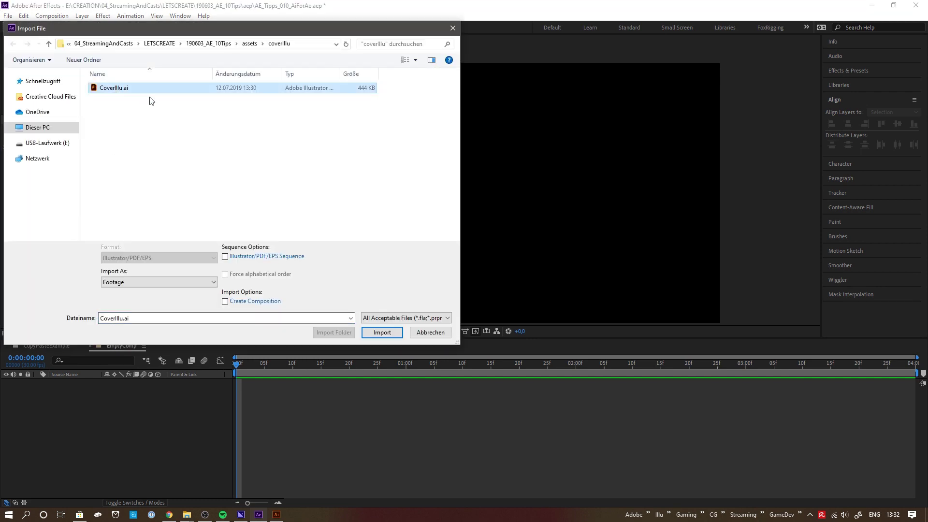
pyautogui.click(153, 285)
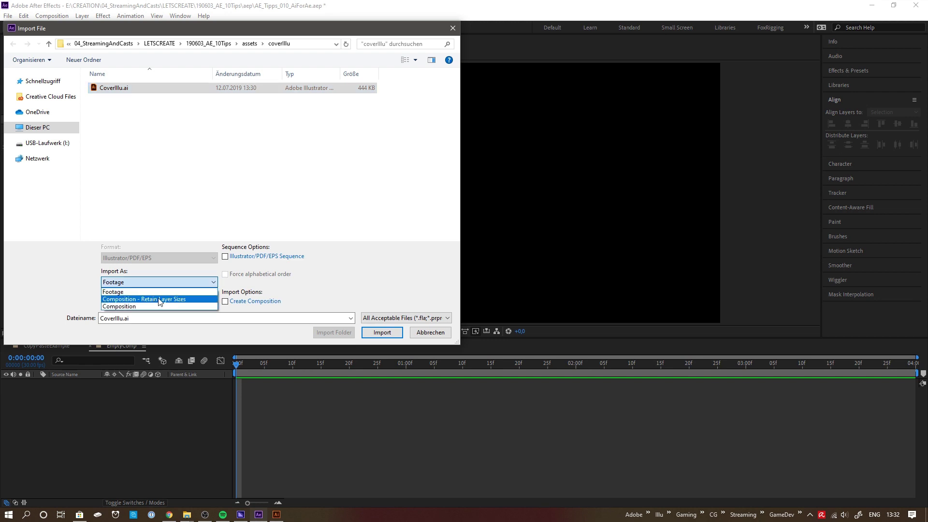
pyautogui.click(198, 300)
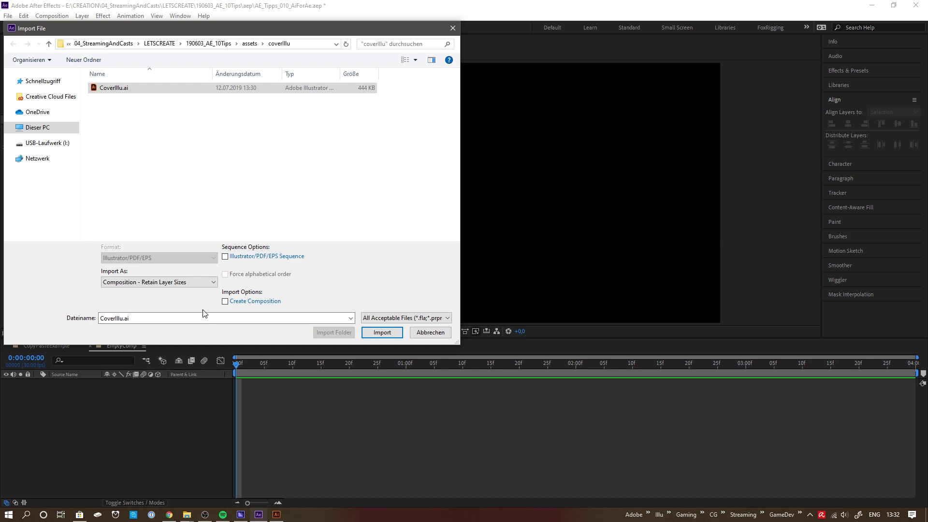
pyautogui.click(381, 332)
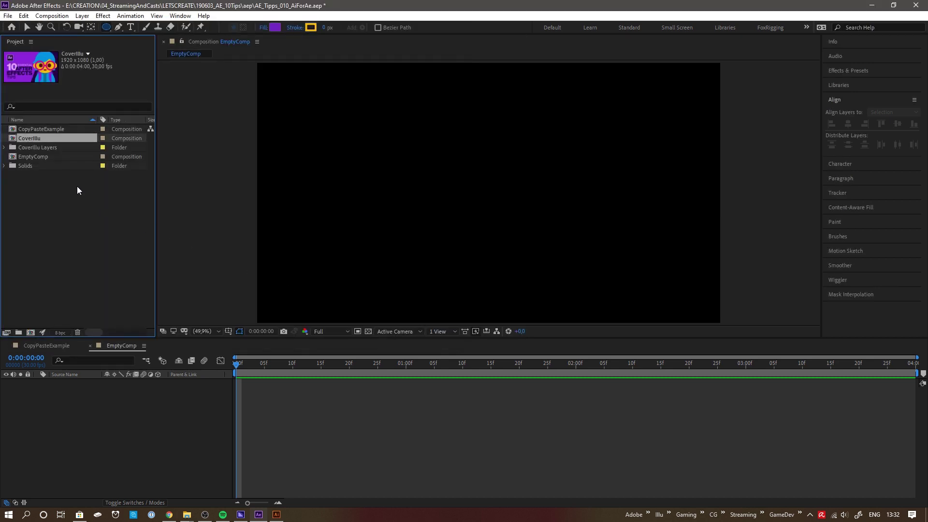
# Step: In CoverIllu, test the Mouth at 1945% scale with Continuously Rasterize, then undo back to 100%
pyautogui.doubleClick(34, 139)
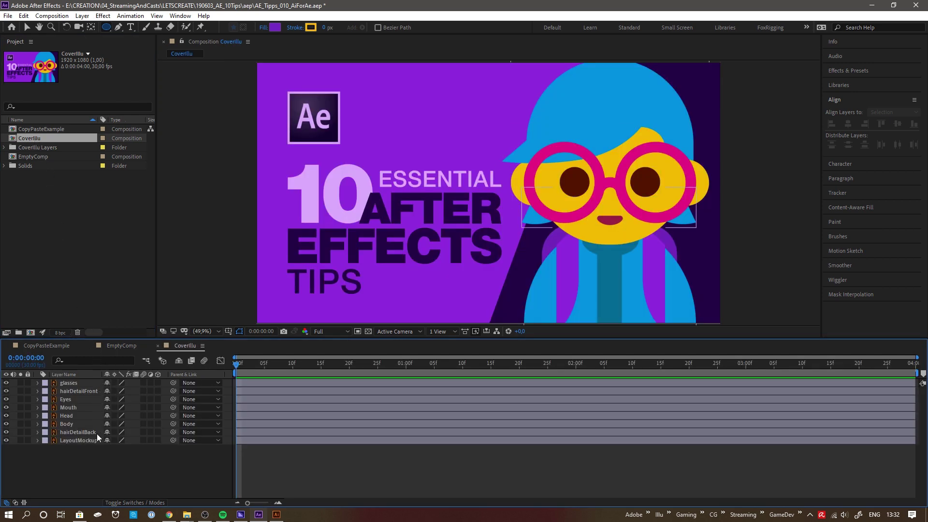
pyautogui.click(86, 407)
pyautogui.press('s')
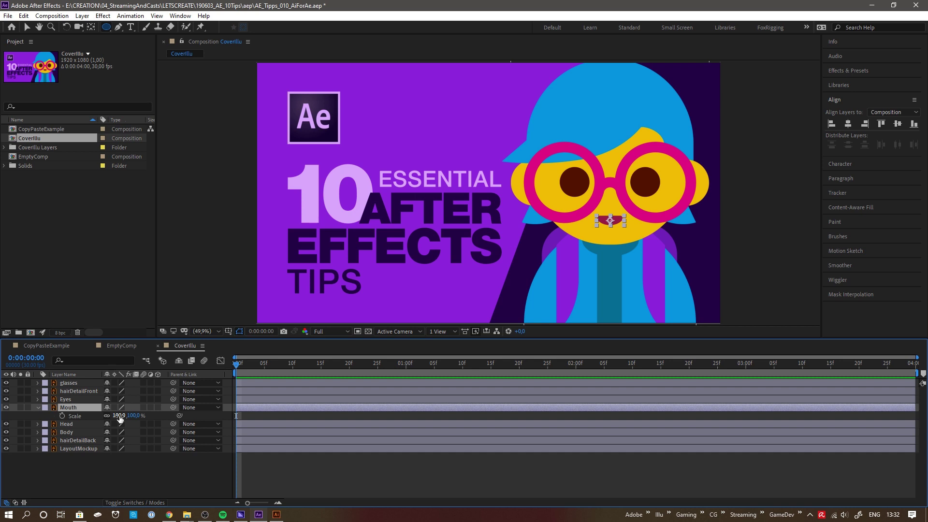
pyautogui.moveTo(119, 416); pyautogui.dragTo(926, 351)
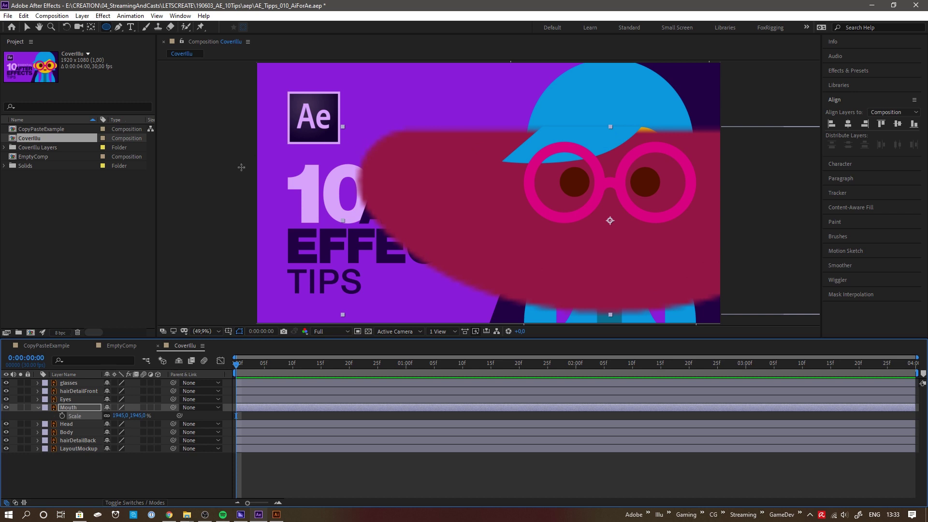
pyautogui.click(114, 407)
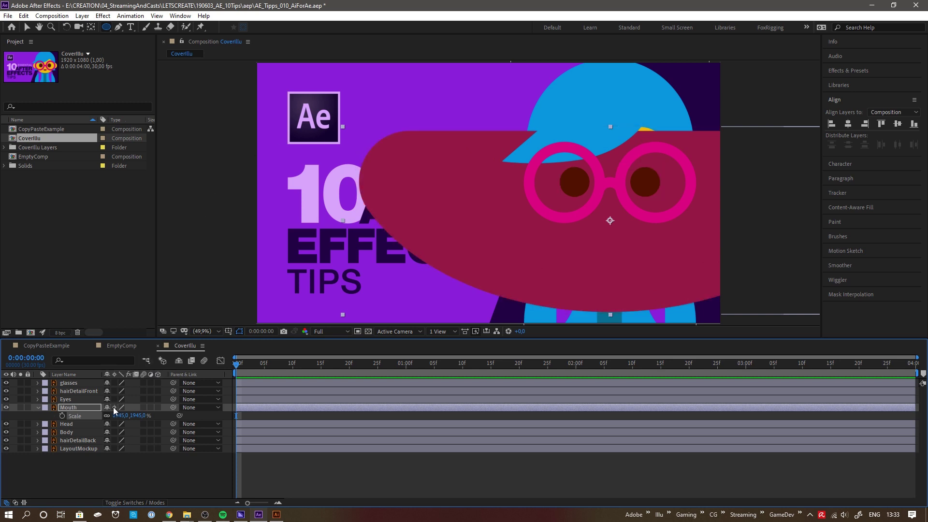
pyautogui.hotkey('ctrl', 'z')
pyautogui.hotkey('ctrl', 'z')
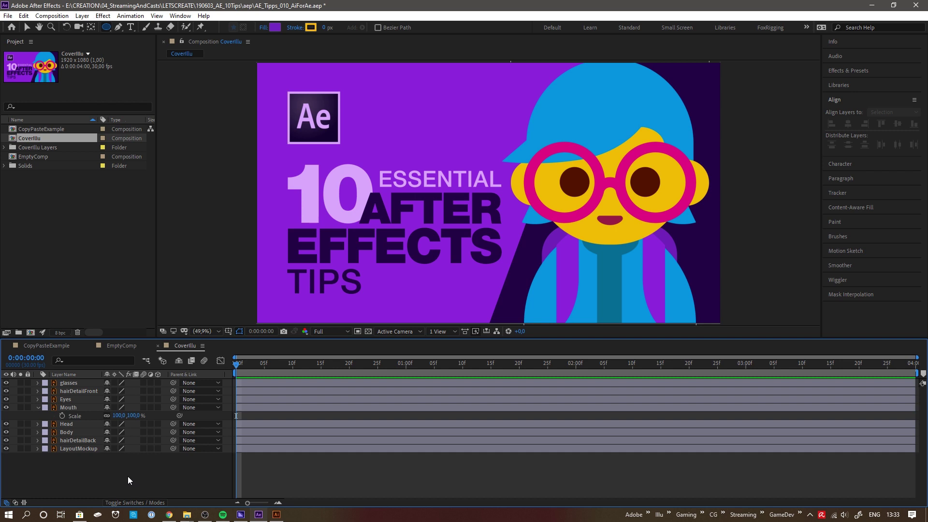
# Step: Convert the Mouth and Eyes layers into shape layers with Create Shapes from Vector Layer
pyautogui.rightClick(71, 407)
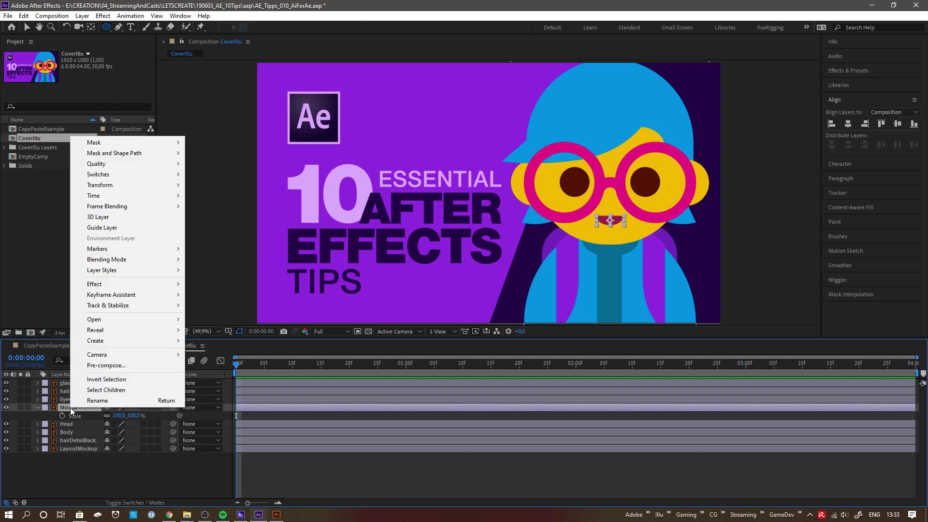
pyautogui.moveTo(141, 344)
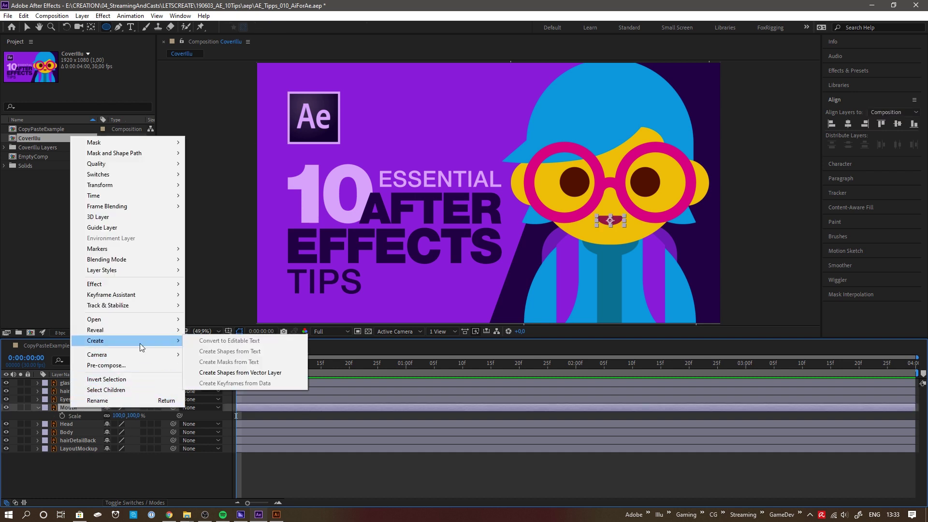
pyautogui.click(230, 373)
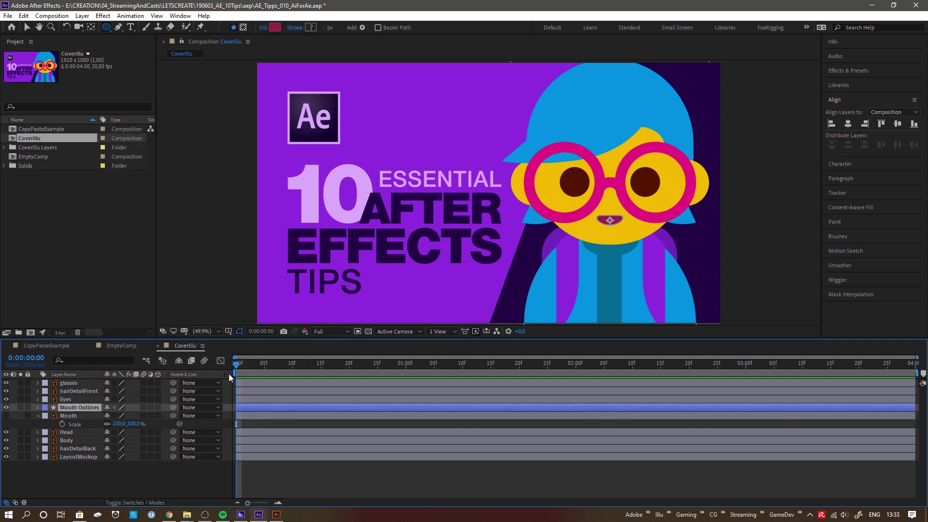
pyautogui.click(87, 399)
pyautogui.rightClick(87, 399)
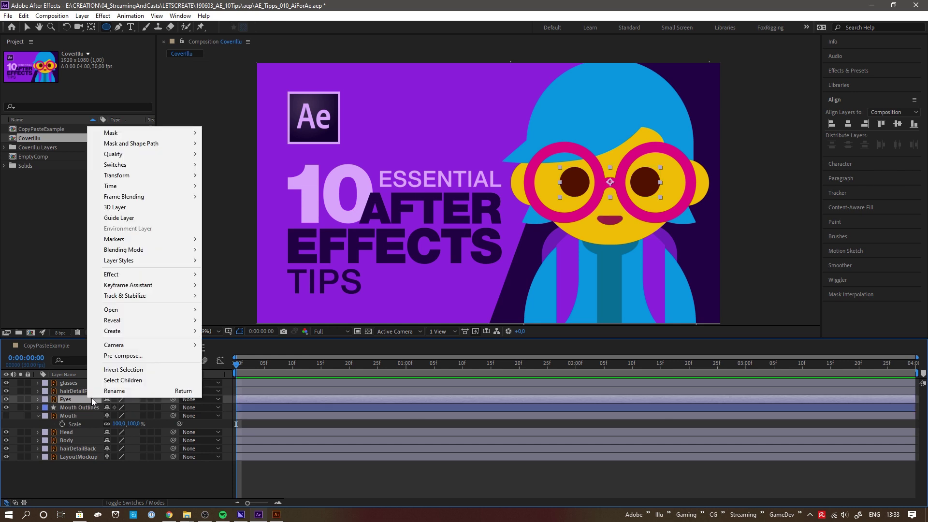
pyautogui.moveTo(138, 333)
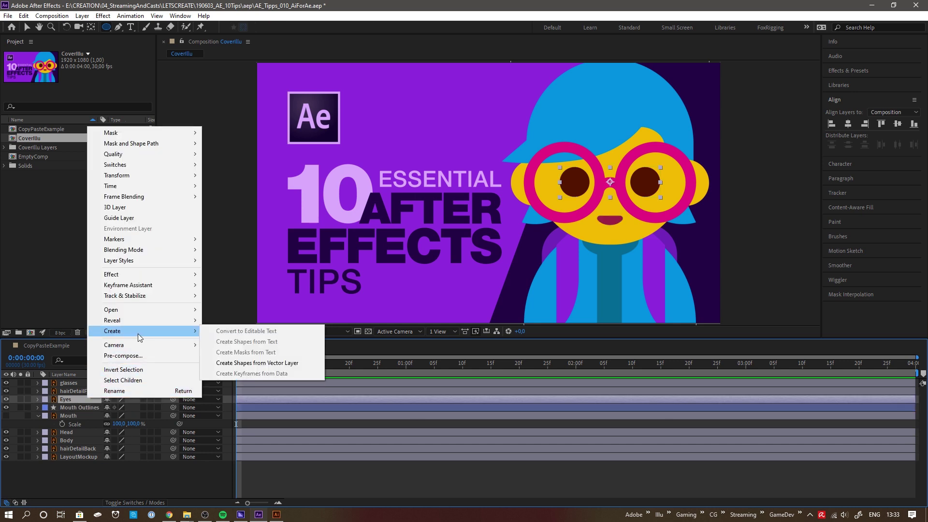
pyautogui.click(279, 363)
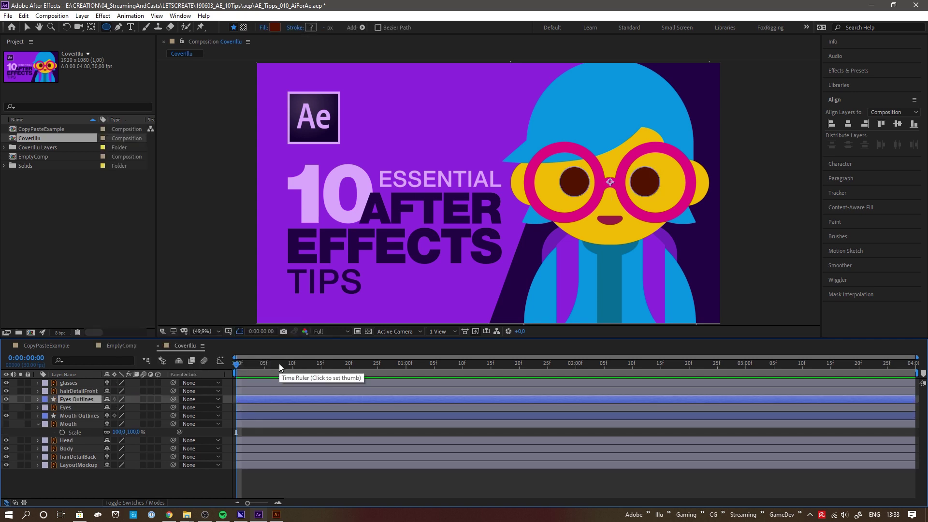
# Step: Keyframe both pupils' Path 1 and flatten them into a squint at frame 5
pyautogui.click(37, 399)
pyautogui.click(61, 468)
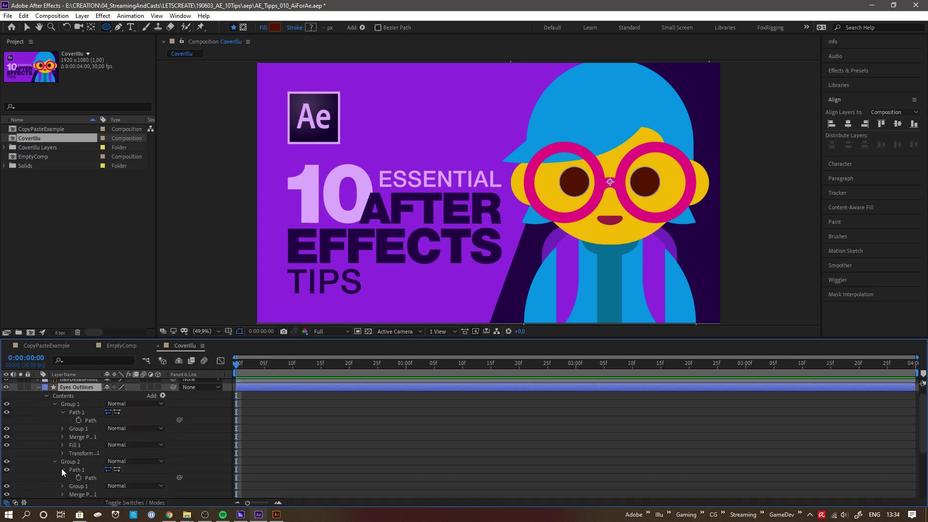
pyautogui.click(76, 412)
pyautogui.keyDown('ctrl'); pyautogui.click(76, 469); pyautogui.keyUp('ctrl')
pyautogui.scroll(3, 489, 194)
pyautogui.press('v')
pyautogui.press('pagedown')
pyautogui.press('pagedown')
pyautogui.press('pagedown')
pyautogui.press('pagedown')
pyautogui.press('pagedown')
pyautogui.moveTo(604, 131); pyautogui.dragTo(604, 211)
pyautogui.moveTo(263, 269); pyautogui.dragTo(261, 251)
pyautogui.moveTo(379, 253); pyautogui.dragTo(382, 252)
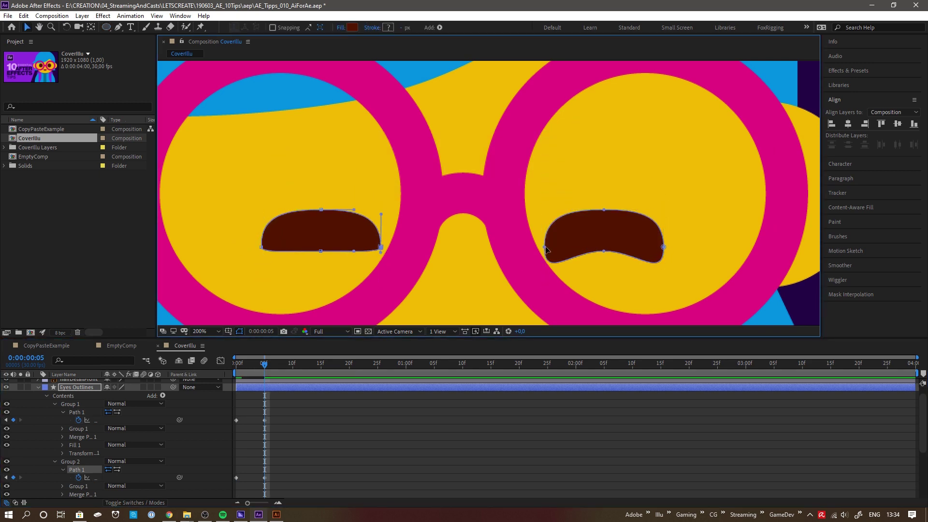
pyautogui.moveTo(546, 249); pyautogui.dragTo(545, 247)
# Step: Paste the round pupil paths at frame 12 so the eyes reopen after the blink
pyautogui.moveTo(663, 265); pyautogui.dragTo(662, 217)
pyautogui.moveTo(265, 374); pyautogui.dragTo(310, 457)
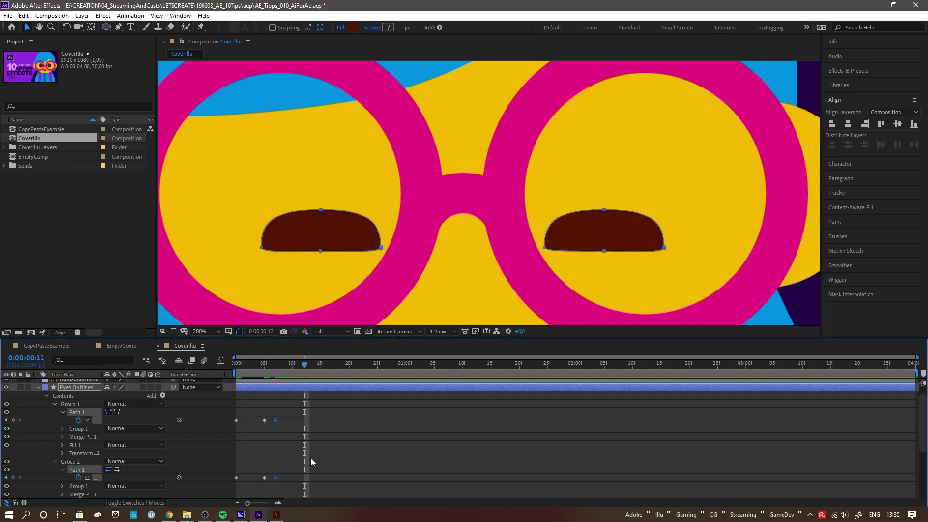
pyautogui.hotkey('ctrl', 'v')
pyautogui.click(379, 368)
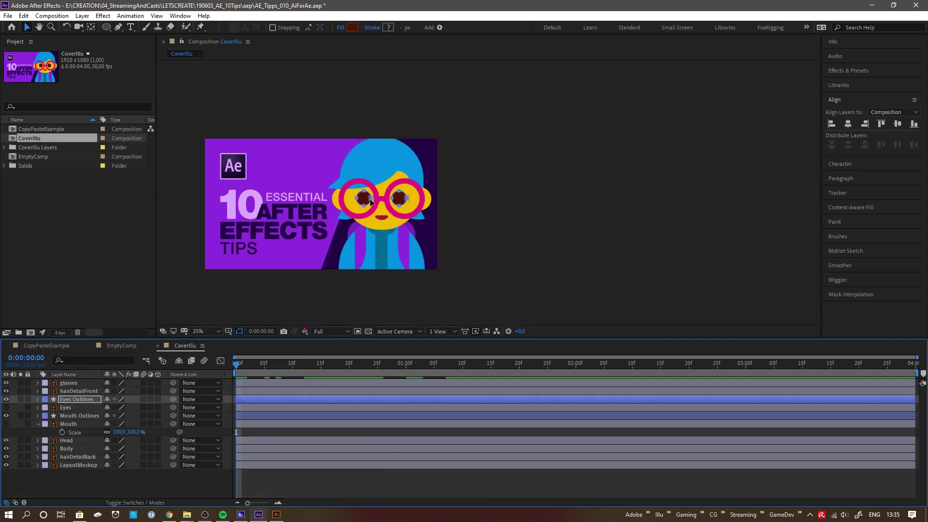
# Step: Play back the CoverIllu composition preview to check the blinking eyes
pyautogui.press('space')
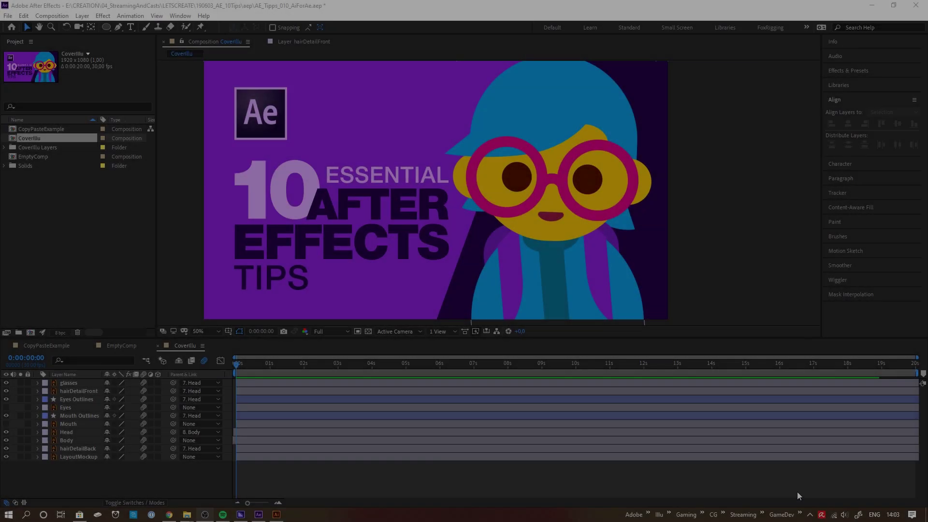
pyautogui.click(615, 472)
pyautogui.press('space')
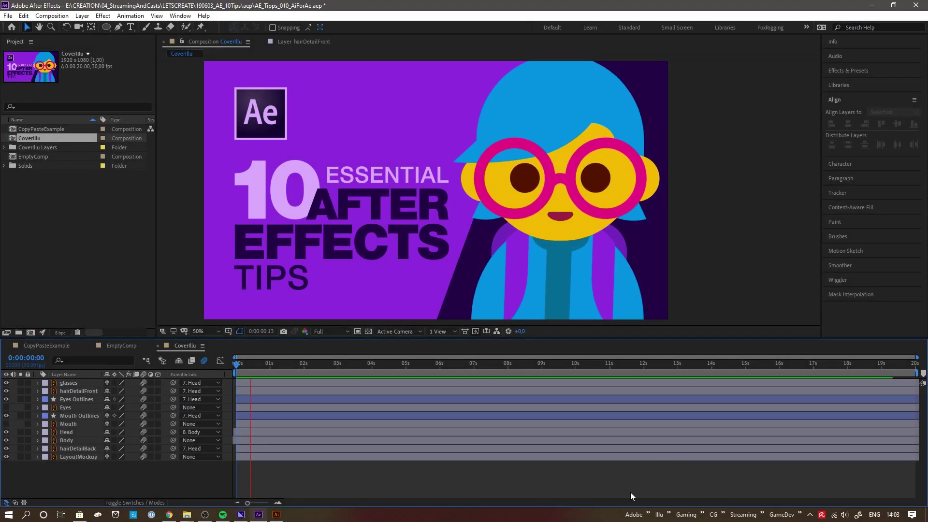